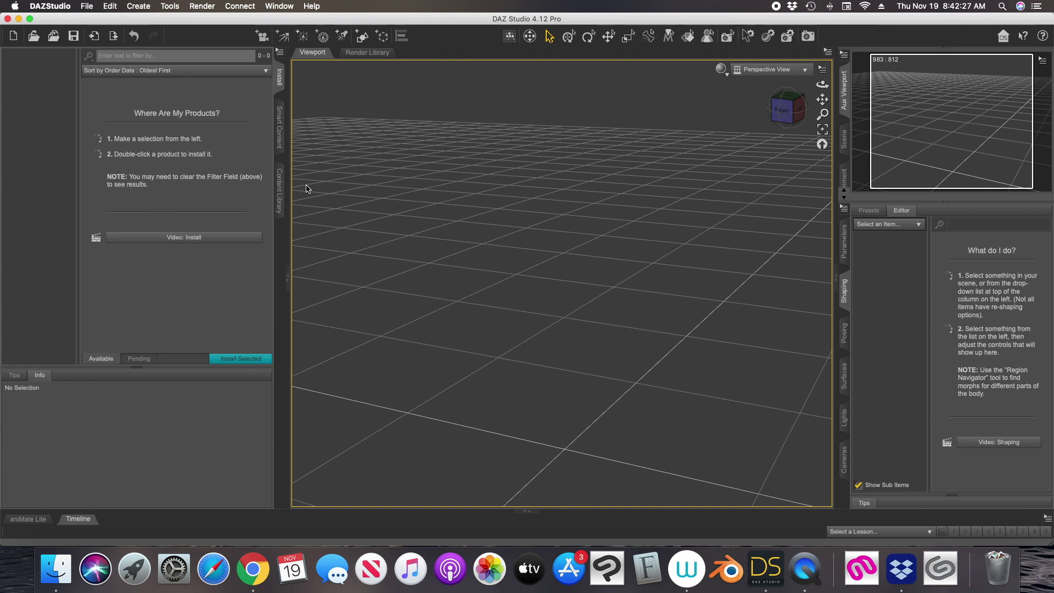
Load the Genesis 2 Base Male figure into the scene from the People folder of the My DAZ 3D Library.
{"action": "left_click", "coordinate": [280, 186]}
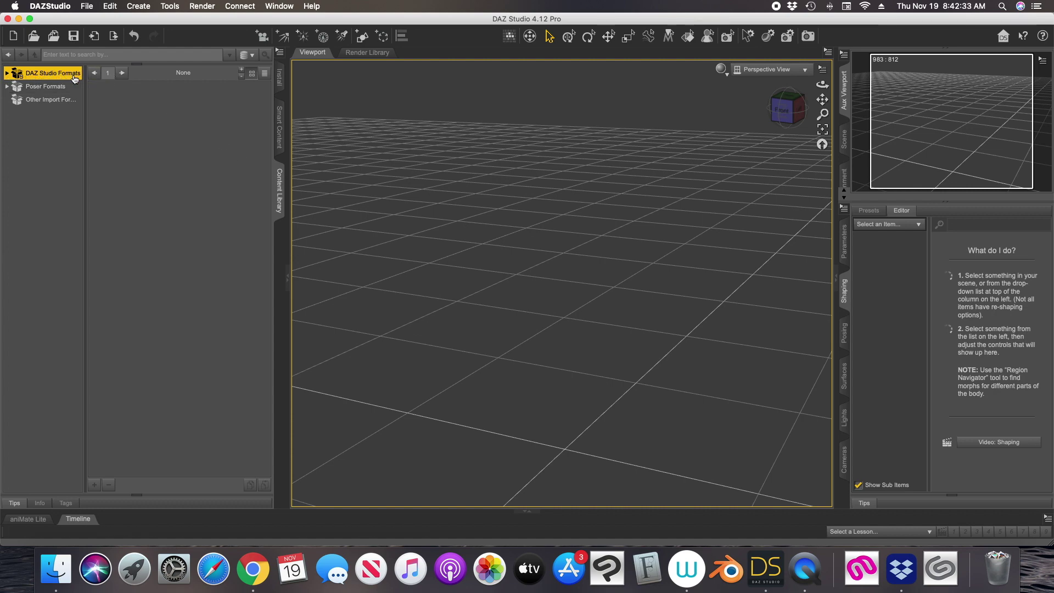
{"action": "left_click", "coordinate": [7, 73]}
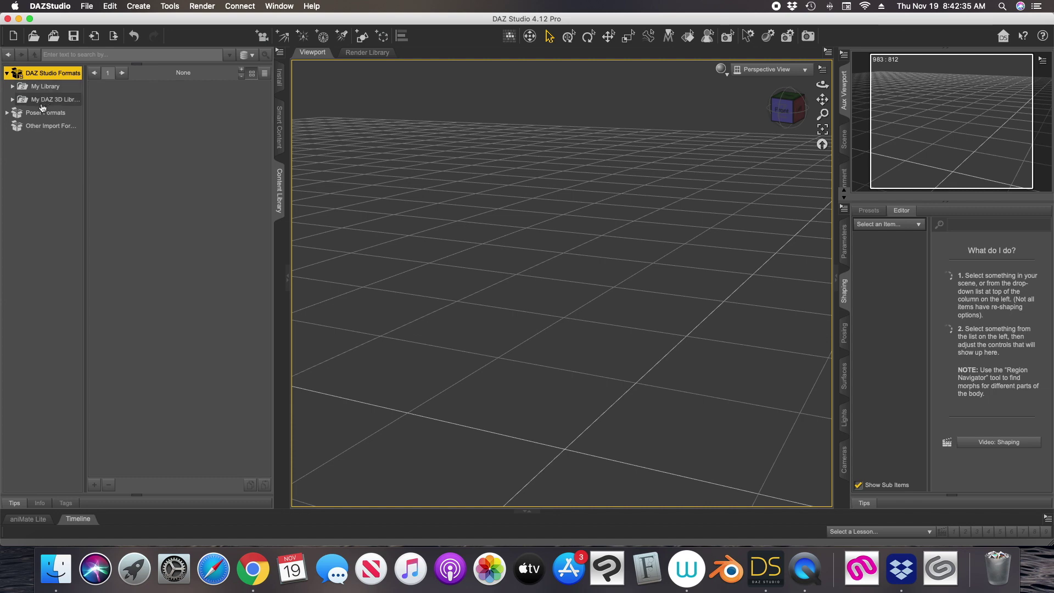
{"action": "left_click", "coordinate": [12, 100]}
{"action": "left_click", "coordinate": [59, 207]}
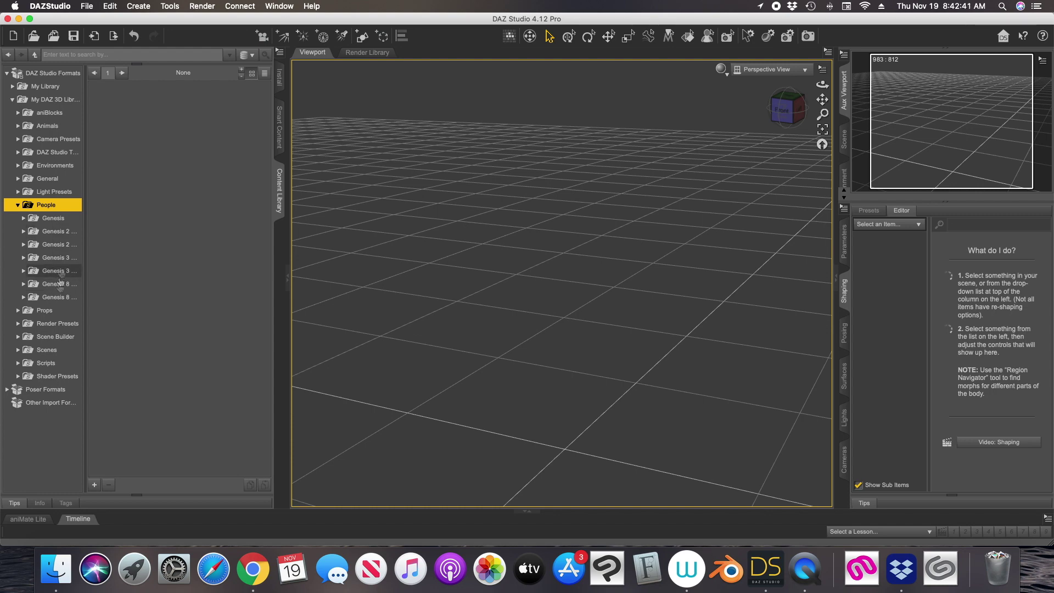
{"action": "left_click", "coordinate": [61, 246]}
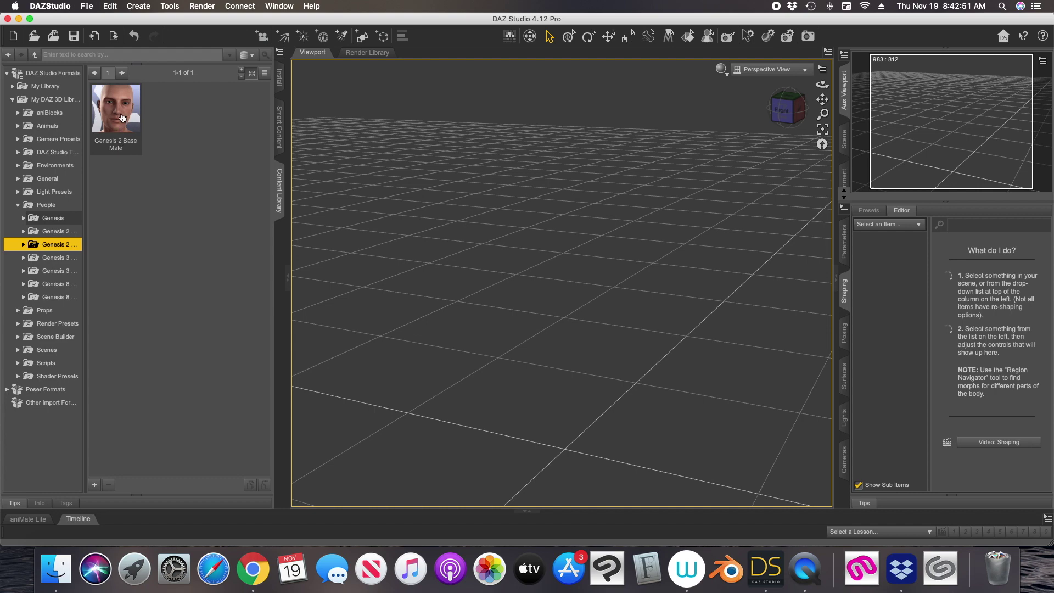
{"action": "left_click_drag", "start_coordinate": [119, 118], "coordinate": [564, 273]}
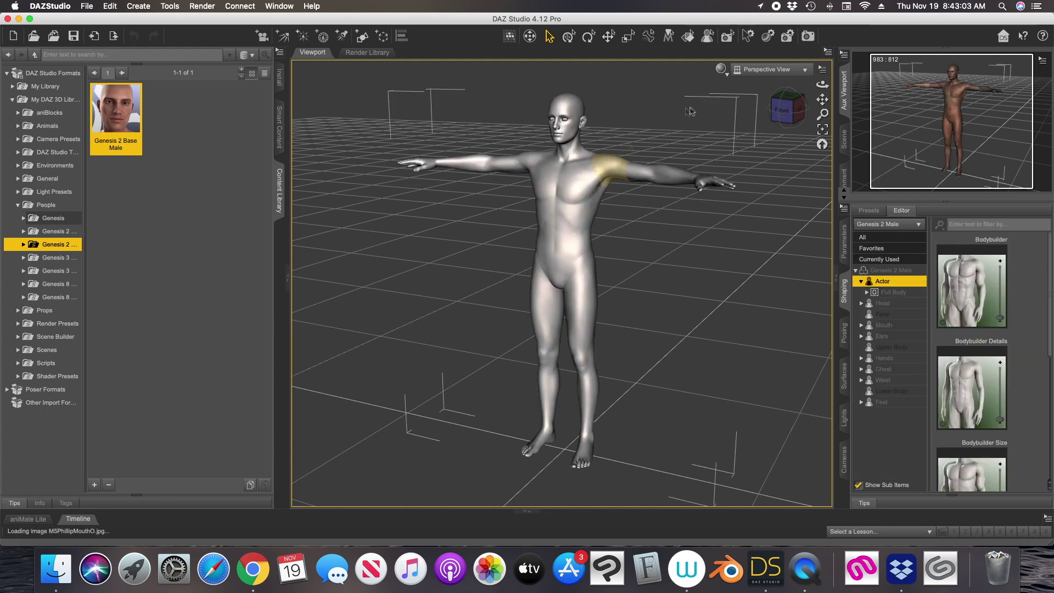
Preview the figure in a textured draw style and return the viewport to Smooth Shaded.
{"action": "left_click", "coordinate": [722, 71]}
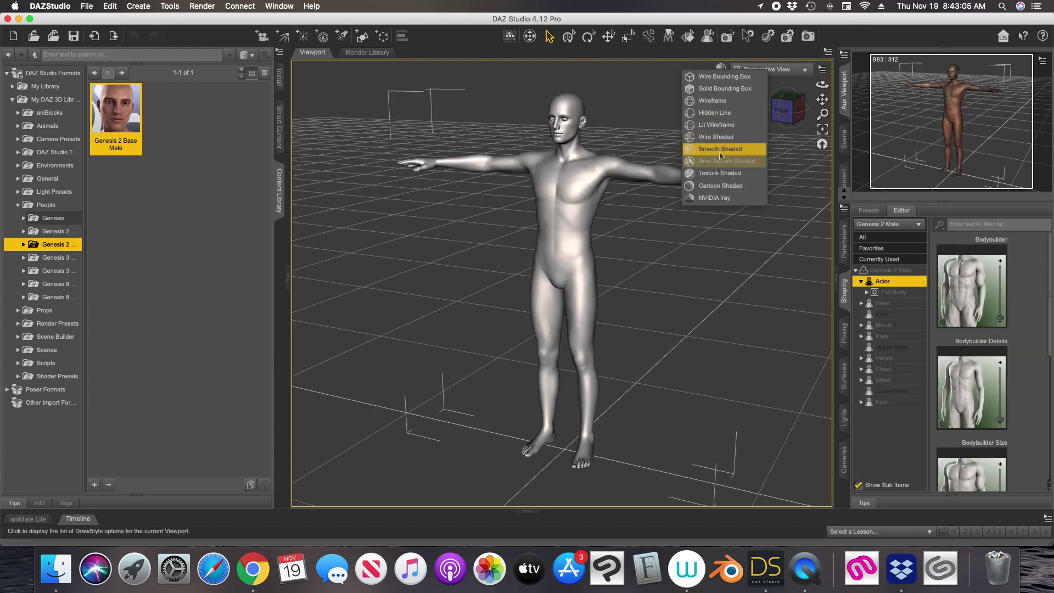
{"action": "left_click", "coordinate": [715, 185]}
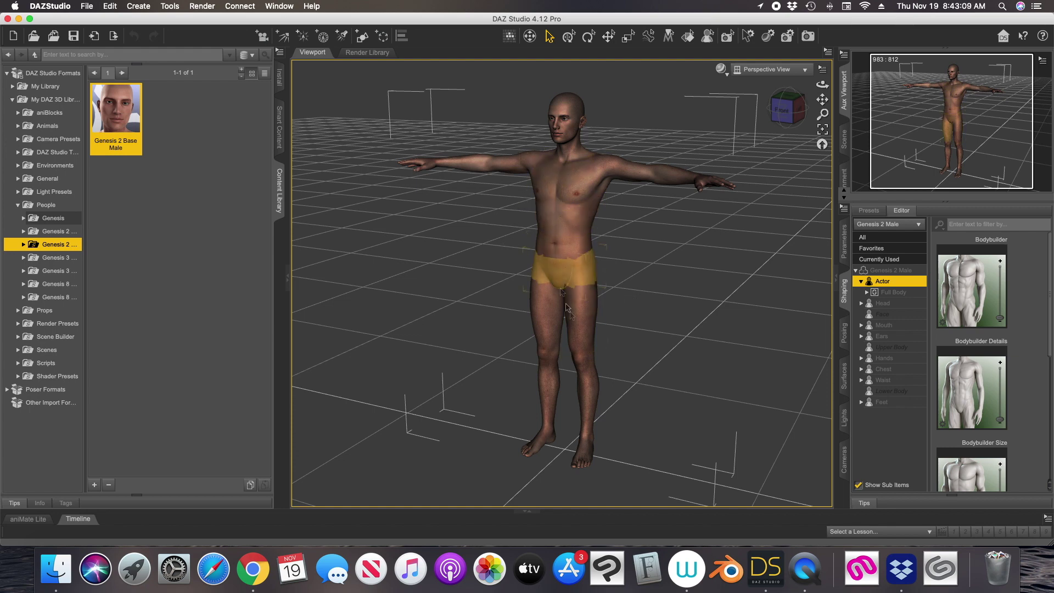
{"action": "left_click", "coordinate": [721, 70]}
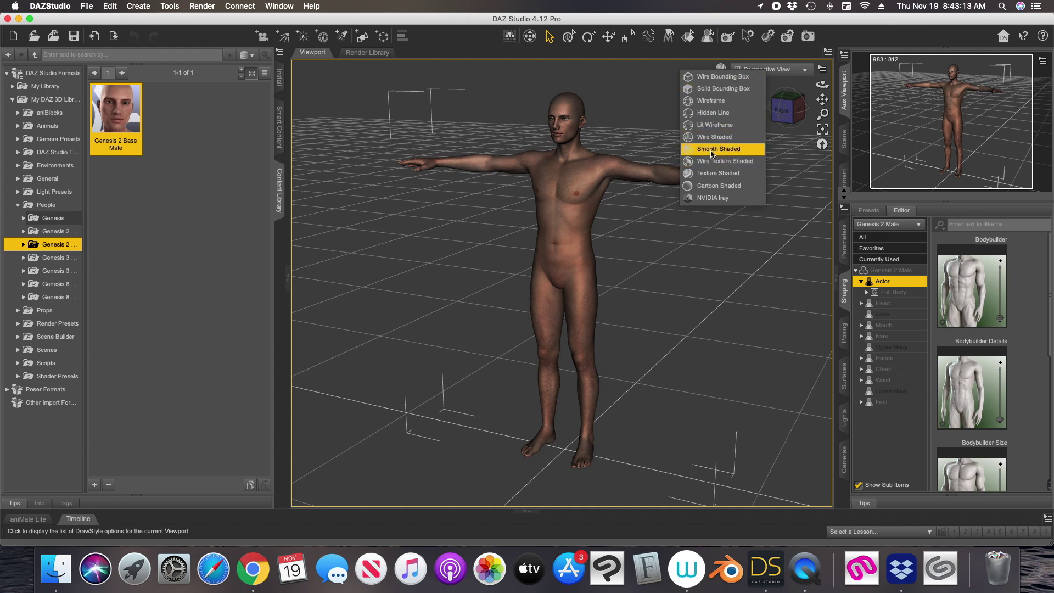
{"action": "left_click", "coordinate": [725, 64]}
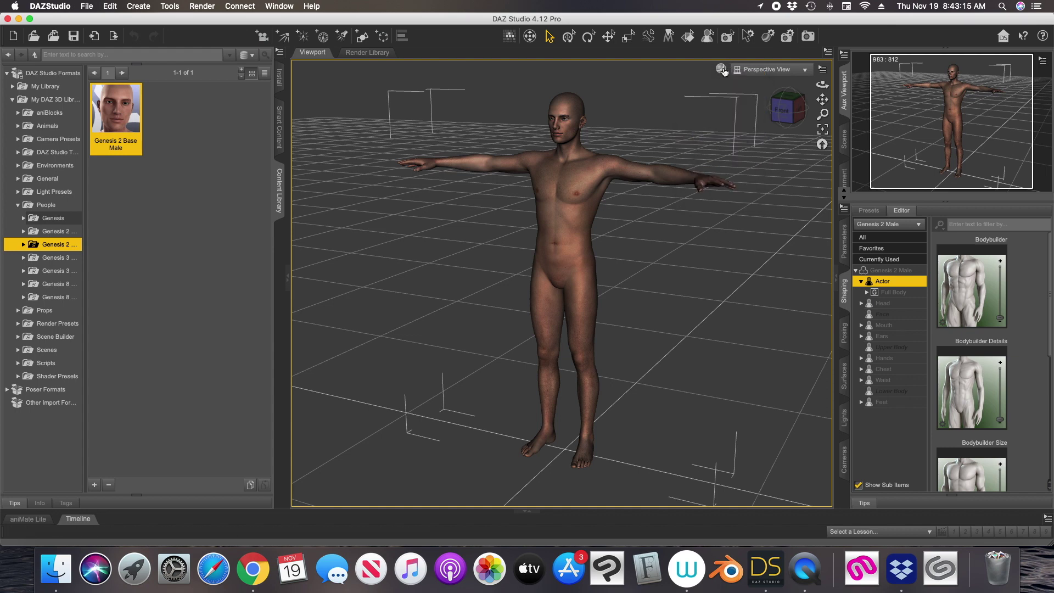
{"action": "left_click", "coordinate": [722, 69]}
{"action": "left_click", "coordinate": [712, 148]}
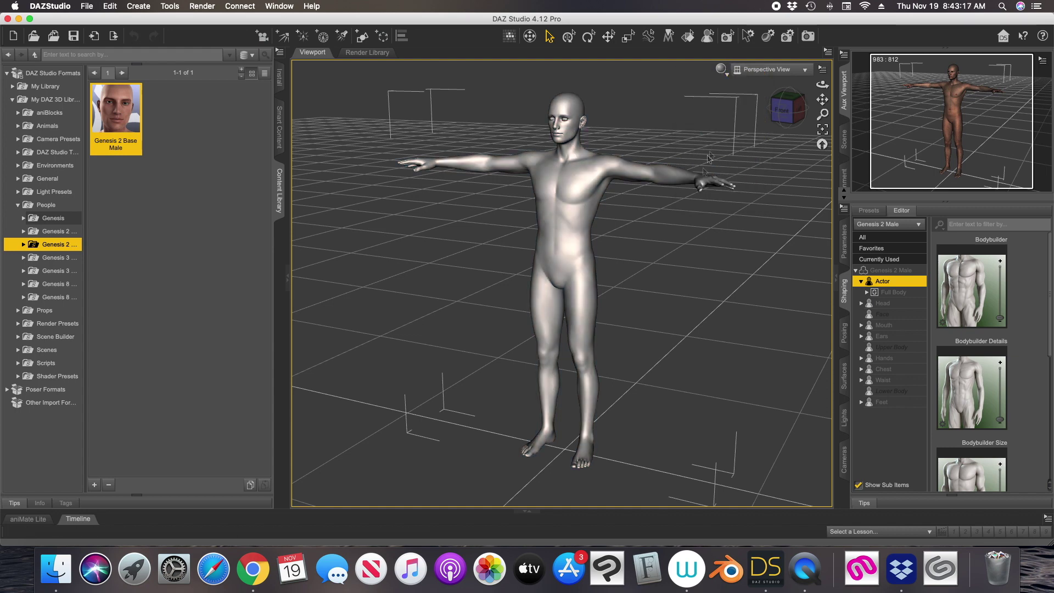
Select the figure's head, frame it in the viewport and turn the view to the front.
{"action": "left_click", "coordinate": [583, 117]}
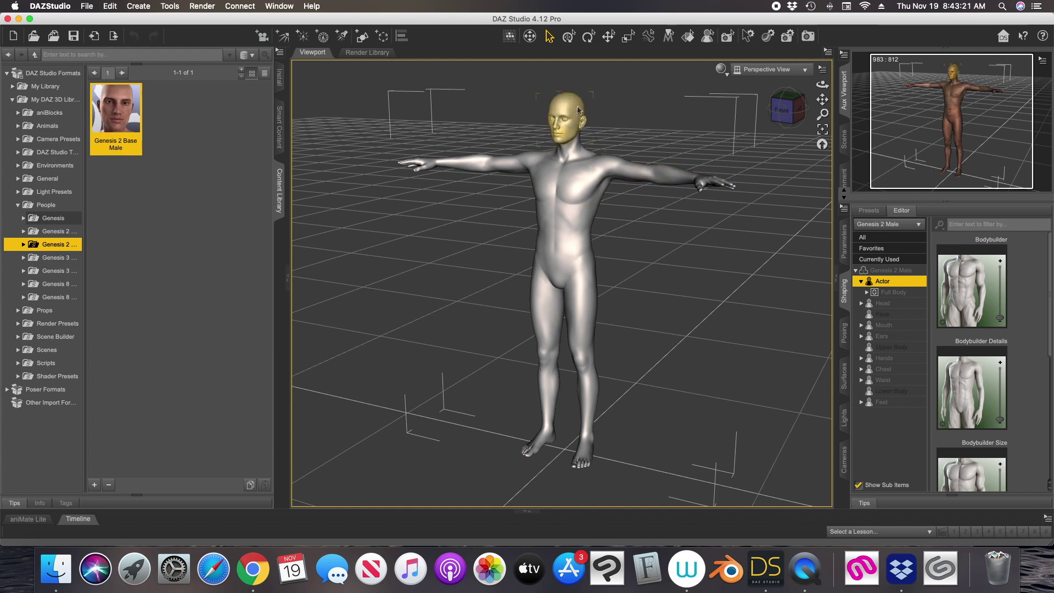
{"action": "left_click", "coordinate": [578, 108]}
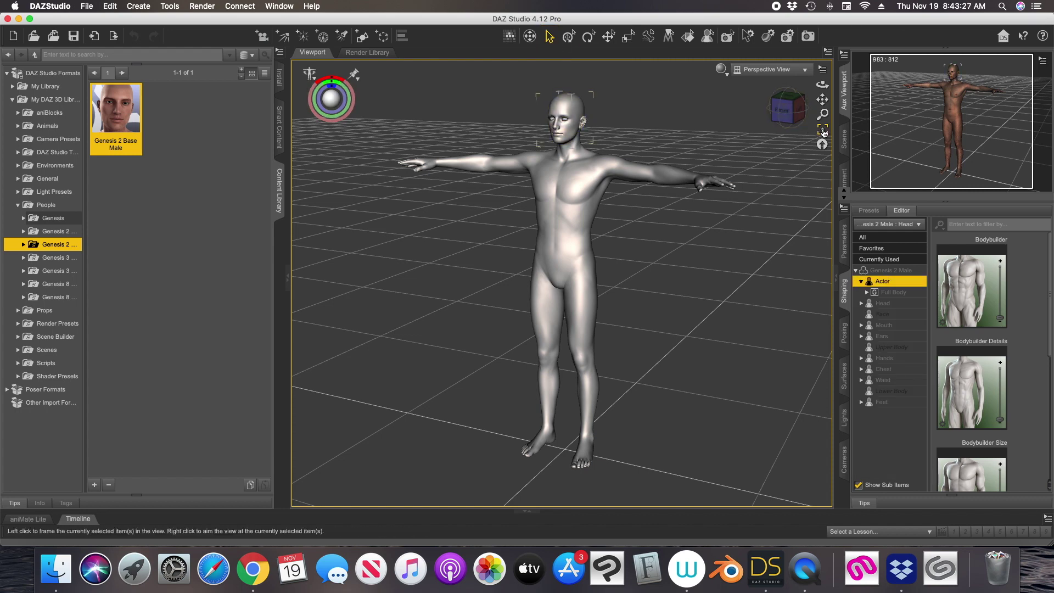
{"action": "left_click", "coordinate": [822, 130]}
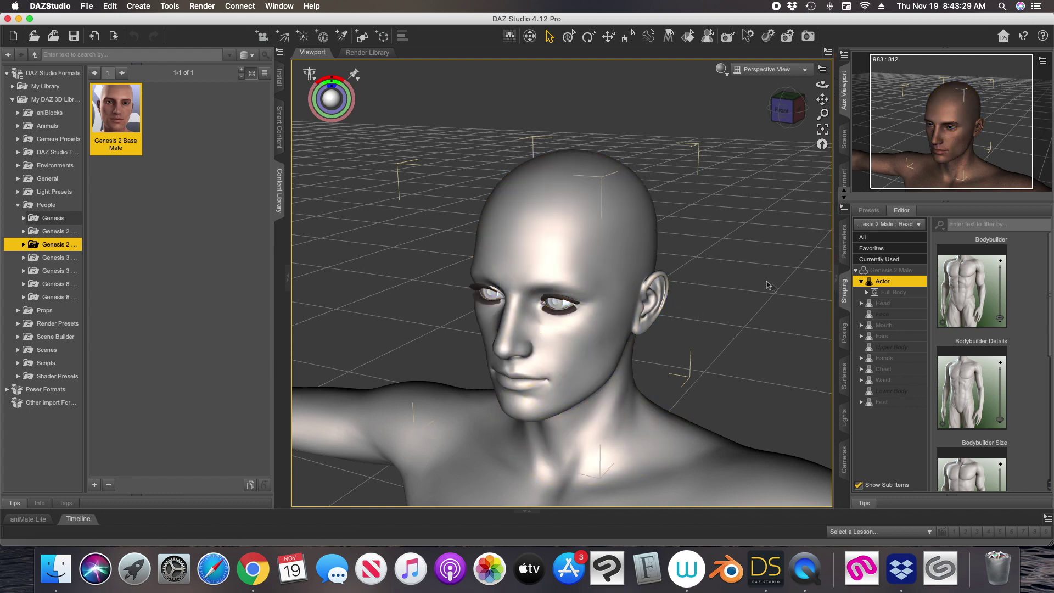
{"action": "scroll", "coordinate": [535, 311], "scroll_direction": "up", "scroll_amount": 3}
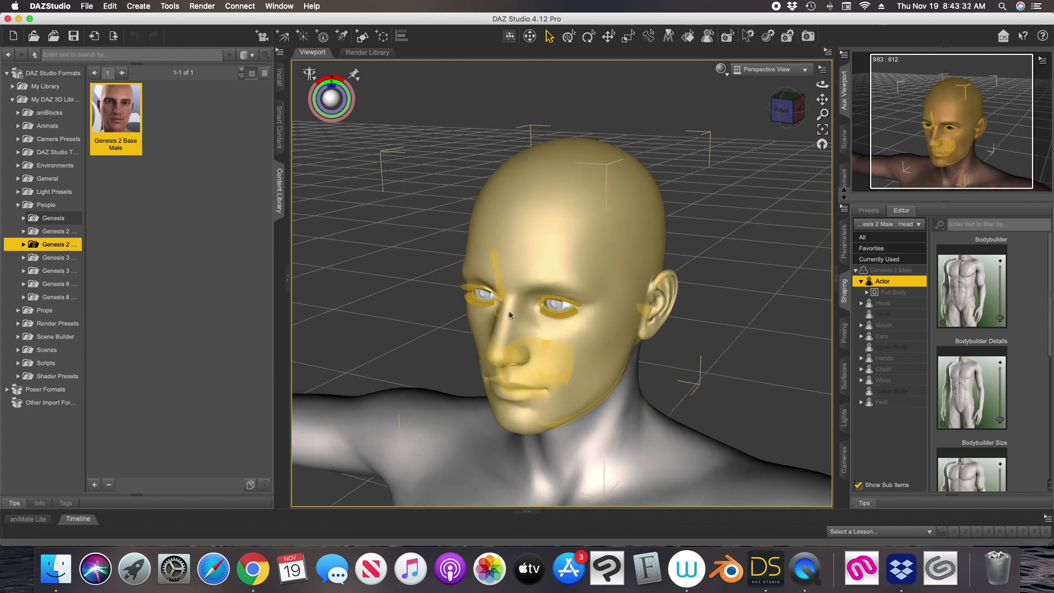
{"action": "scroll", "coordinate": [463, 308], "scroll_direction": "up", "scroll_amount": 5}
{"action": "scroll", "coordinate": [463, 307], "scroll_direction": "down", "scroll_amount": 2}
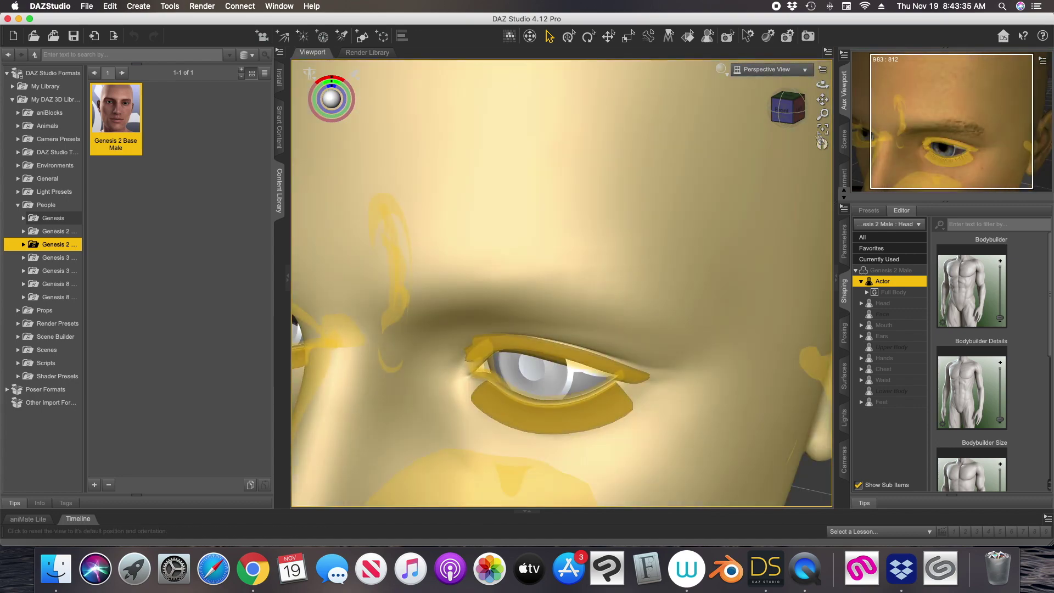
{"action": "left_click", "coordinate": [780, 110]}
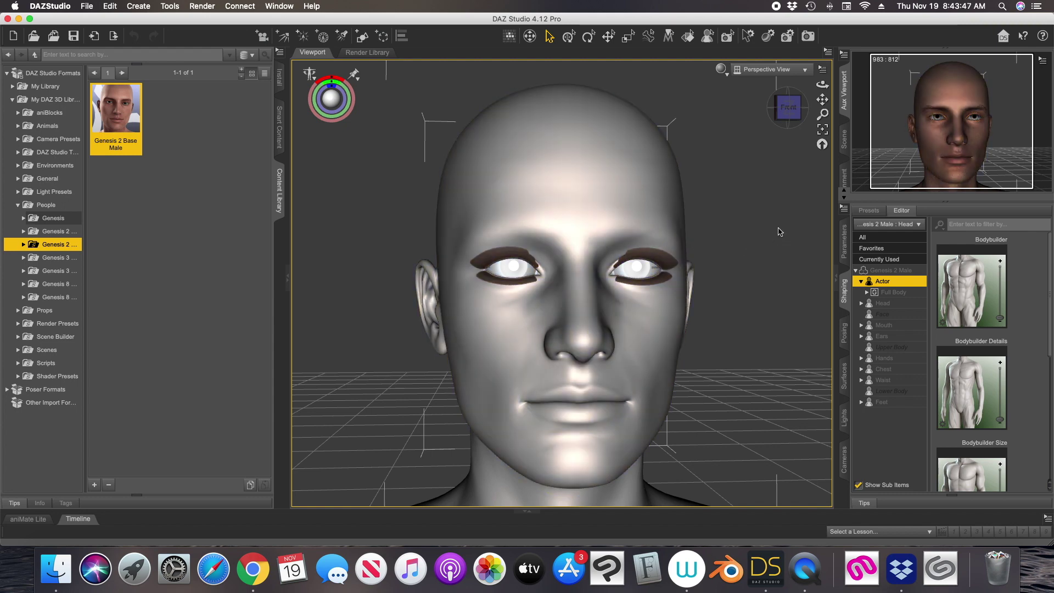
Set up a close-up from below on the upper eyelashes of the figure's right eye.
{"action": "left_click_drag", "start_coordinate": [789, 107], "coordinate": [788, 90]}
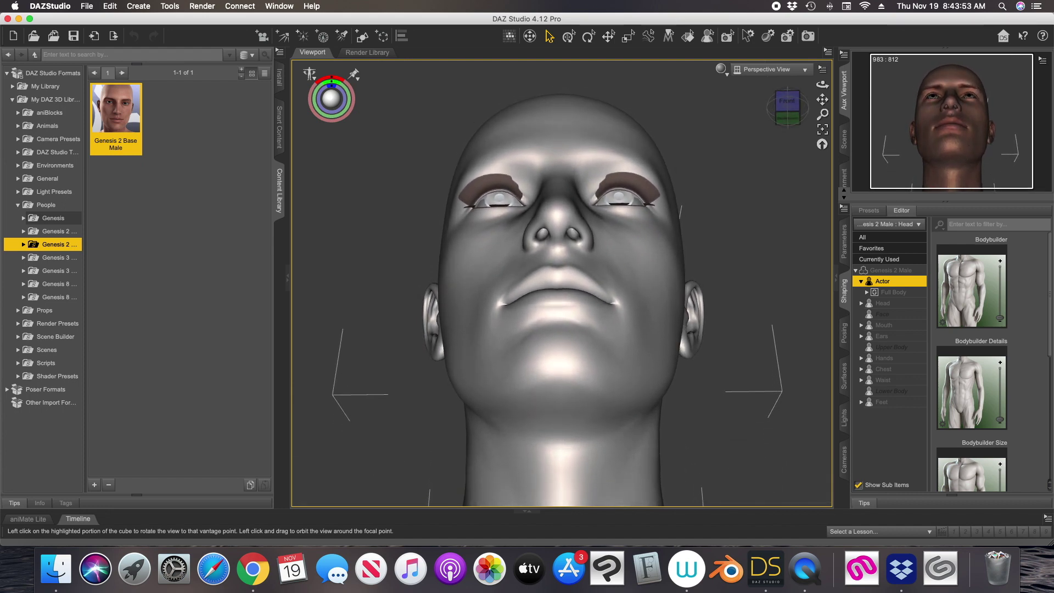
{"action": "scroll", "coordinate": [522, 193], "scroll_direction": "up", "scroll_amount": 4}
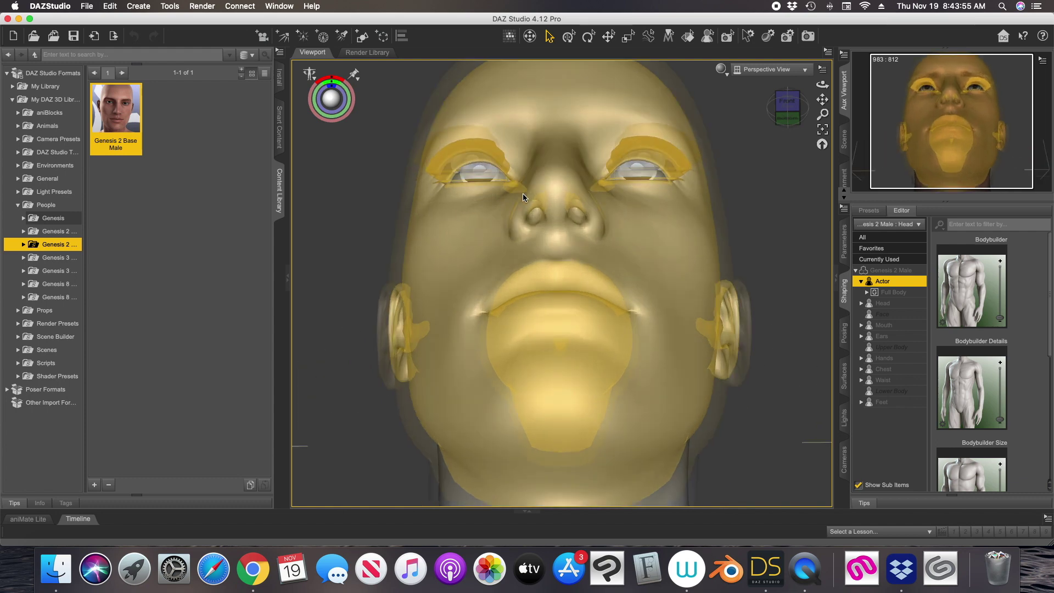
{"action": "scroll", "coordinate": [523, 193], "scroll_direction": "up", "scroll_amount": 5}
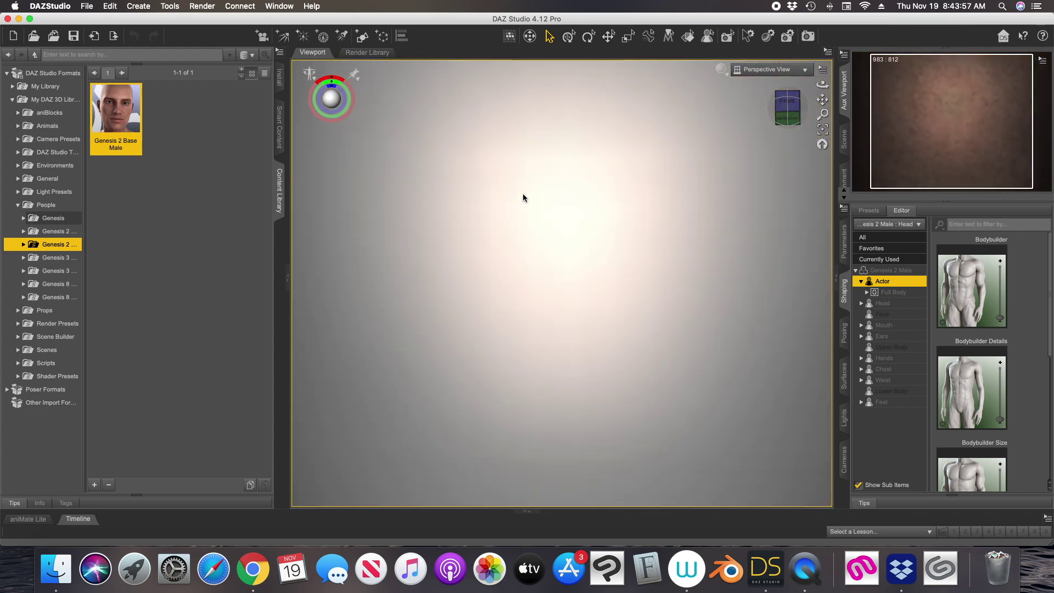
{"action": "scroll", "coordinate": [522, 193], "scroll_direction": "down", "scroll_amount": 5}
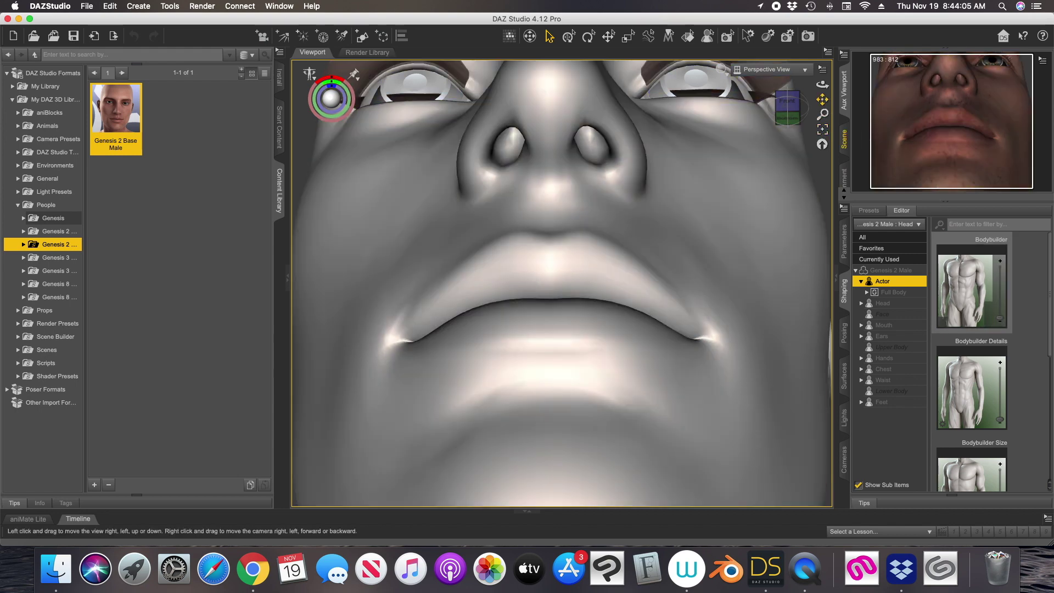
{"action": "left_click_drag", "start_coordinate": [822, 99], "coordinate": [872, 277]}
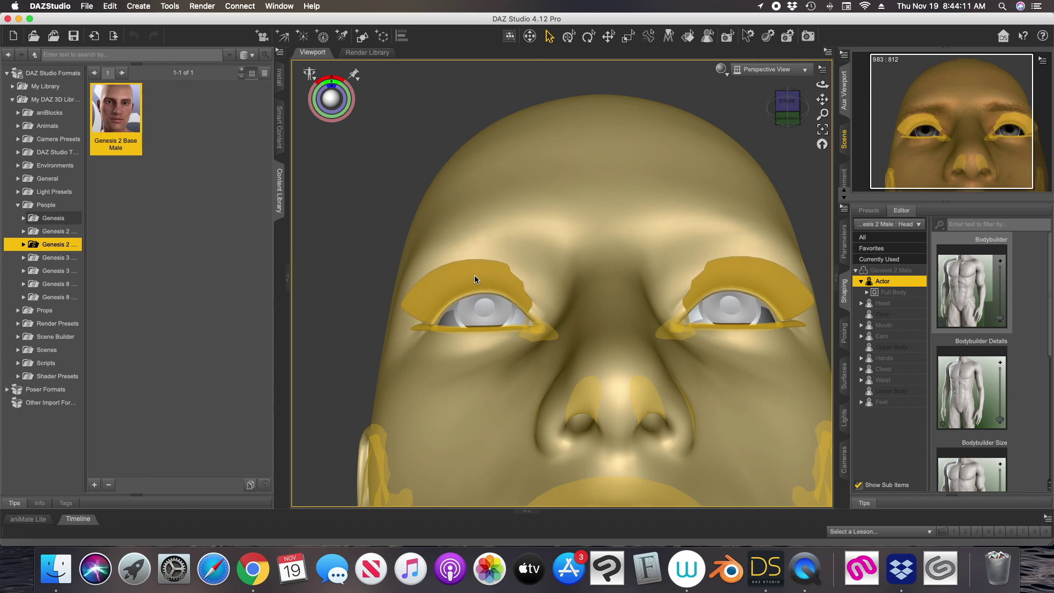
{"action": "scroll", "coordinate": [474, 275], "scroll_direction": "up", "scroll_amount": 5}
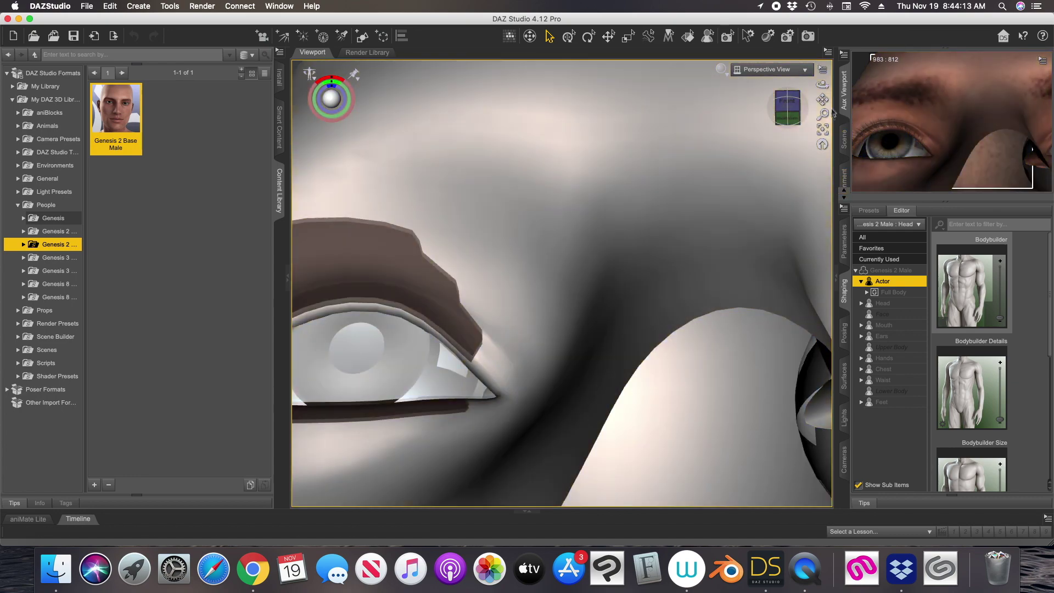
{"action": "left_click_drag", "start_coordinate": [822, 100], "coordinate": [794, 104]}
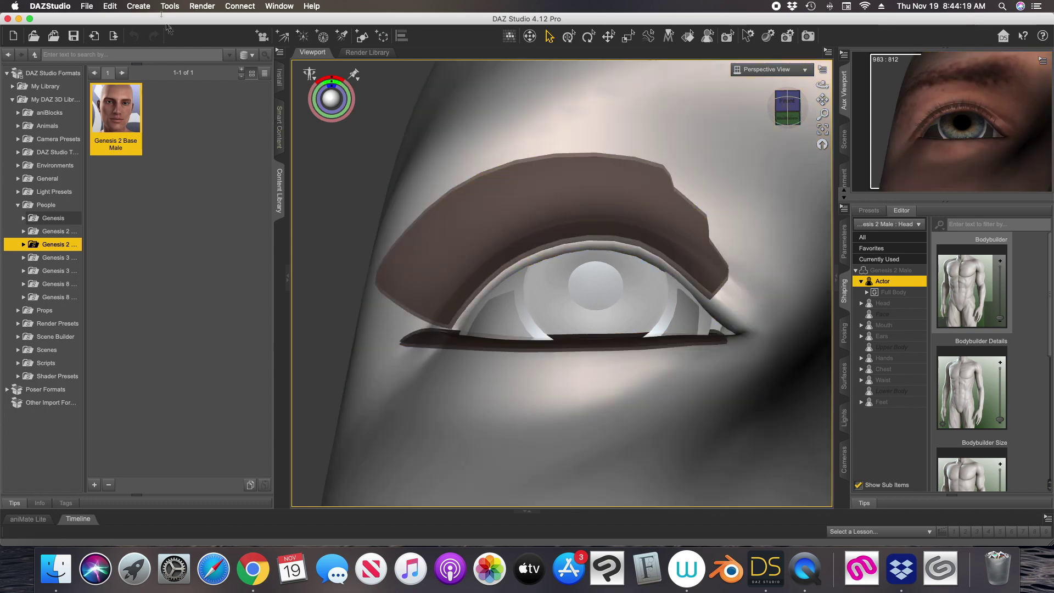
Use the Geometry Editor to select and delete the front layer of upper eyelash polygons on the figure's right eye.
{"action": "left_click", "coordinate": [170, 7]}
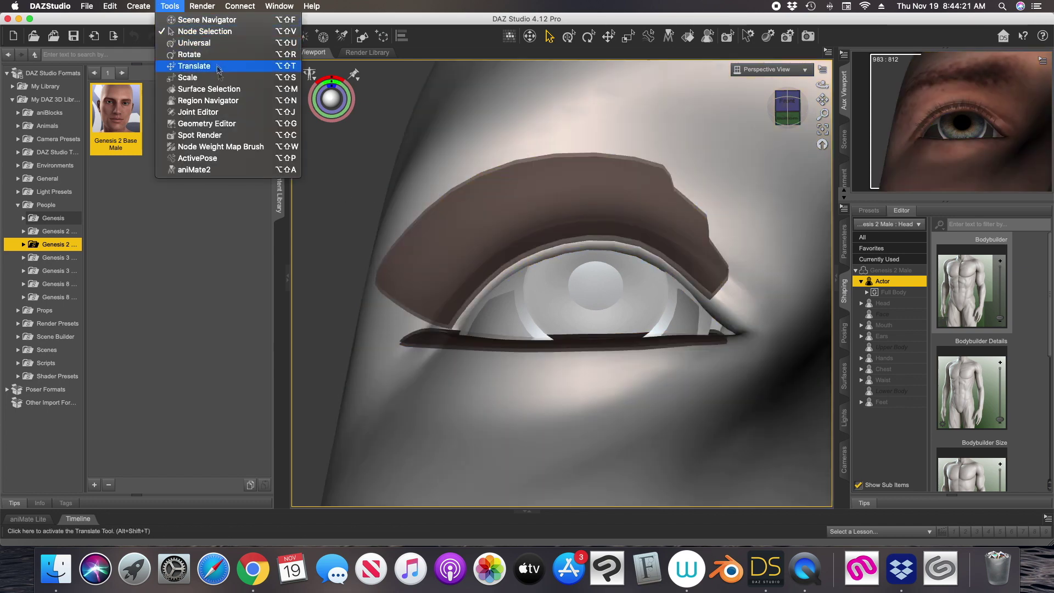
{"action": "left_click", "coordinate": [203, 125]}
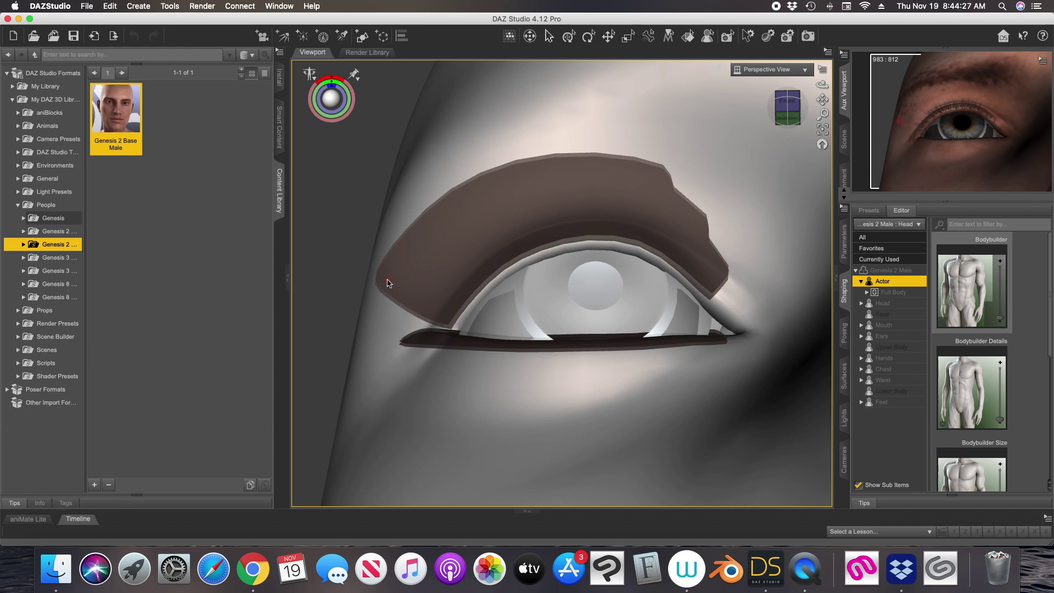
{"action": "mouse_move", "coordinate": [385, 284]}
{"action": "left_mouse_down"}
{"action": "mouse_move", "coordinate": [471, 204]}
{"action": "mouse_move", "coordinate": [606, 189]}
{"action": "mouse_move", "coordinate": [618, 174]}
{"action": "mouse_move", "coordinate": [535, 204]}
{"action": "mouse_move", "coordinate": [473, 249]}
{"action": "mouse_move", "coordinate": [421, 268]}
{"action": "mouse_move", "coordinate": [407, 299]}
{"action": "mouse_move", "coordinate": [456, 318]}
{"action": "mouse_move", "coordinate": [464, 307]}
{"action": "mouse_move", "coordinate": [436, 288]}
{"action": "mouse_move", "coordinate": [476, 286]}
{"action": "mouse_move", "coordinate": [552, 219]}
{"action": "mouse_move", "coordinate": [607, 214]}
{"action": "mouse_move", "coordinate": [610, 225]}
{"action": "mouse_move", "coordinate": [577, 235]}
{"action": "left_mouse_up"}
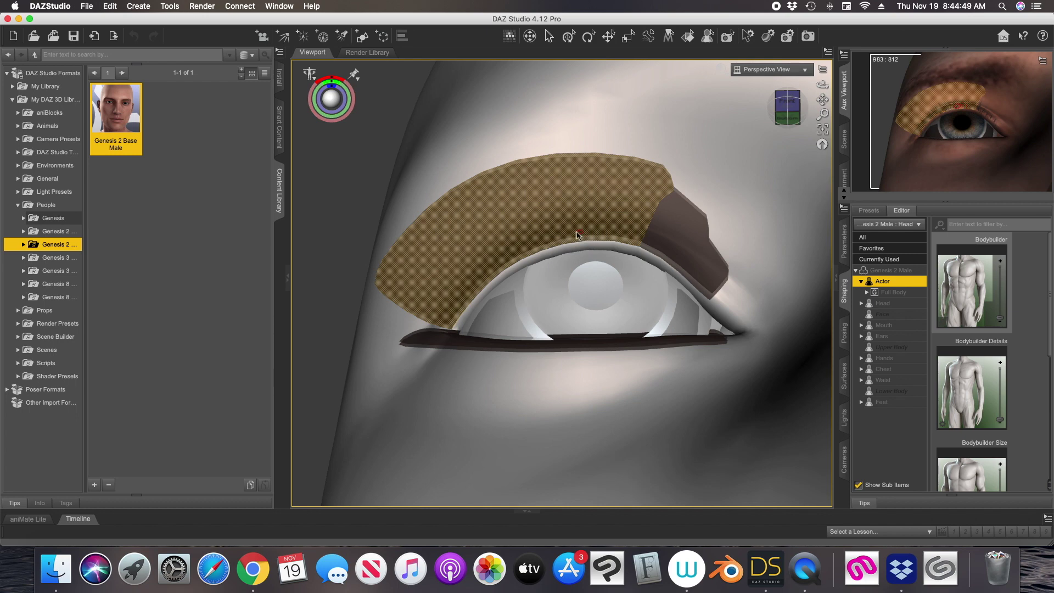
{"action": "mouse_move", "coordinate": [640, 225]}
{"action": "left_mouse_down"}
{"action": "mouse_move", "coordinate": [672, 233]}
{"action": "mouse_move", "coordinate": [683, 211]}
{"action": "mouse_move", "coordinate": [658, 242]}
{"action": "mouse_move", "coordinate": [699, 266]}
{"action": "left_mouse_up"}
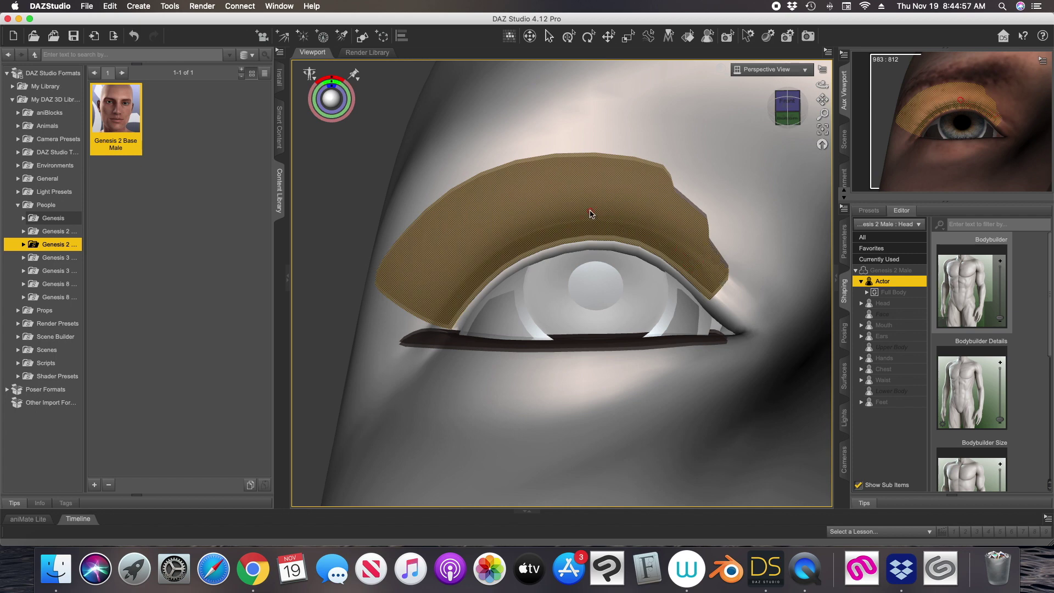
{"action": "right_click", "coordinate": [444, 228]}
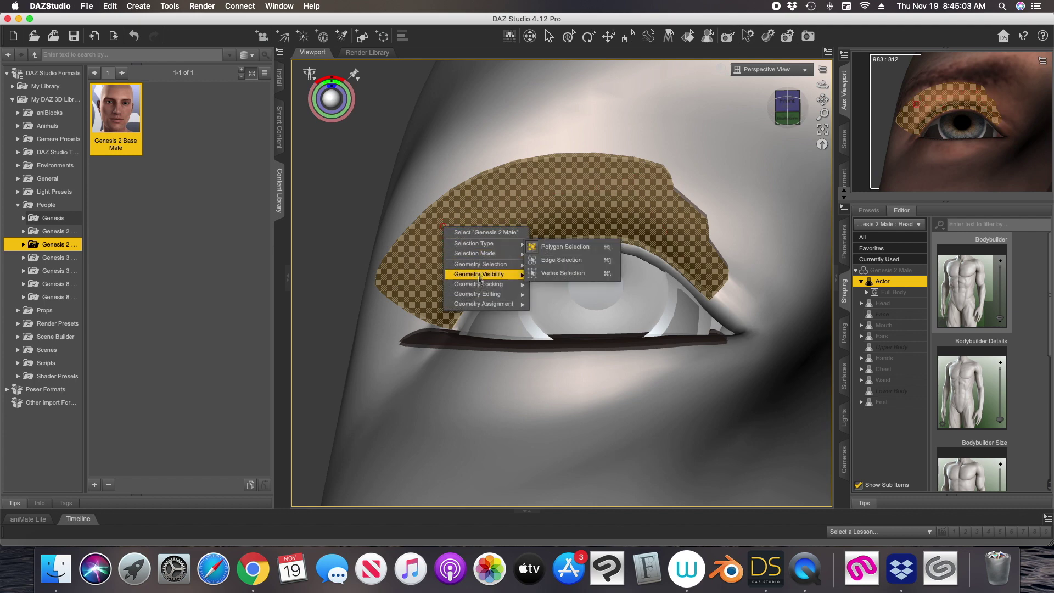
{"action": "mouse_move", "coordinate": [475, 295]}
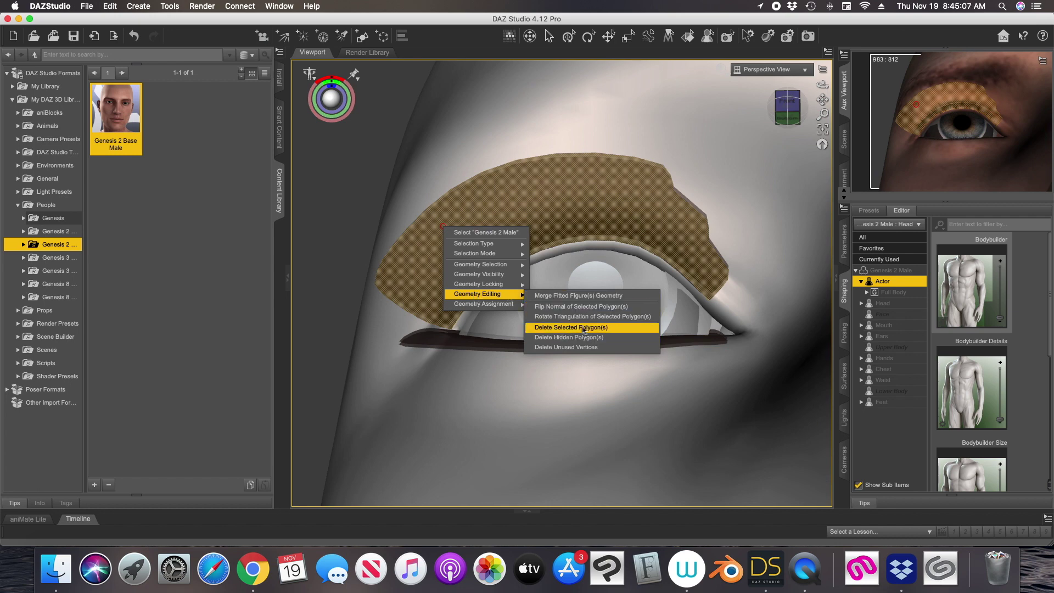
{"action": "left_click", "coordinate": [585, 328]}
{"action": "left_click", "coordinate": [513, 297]}
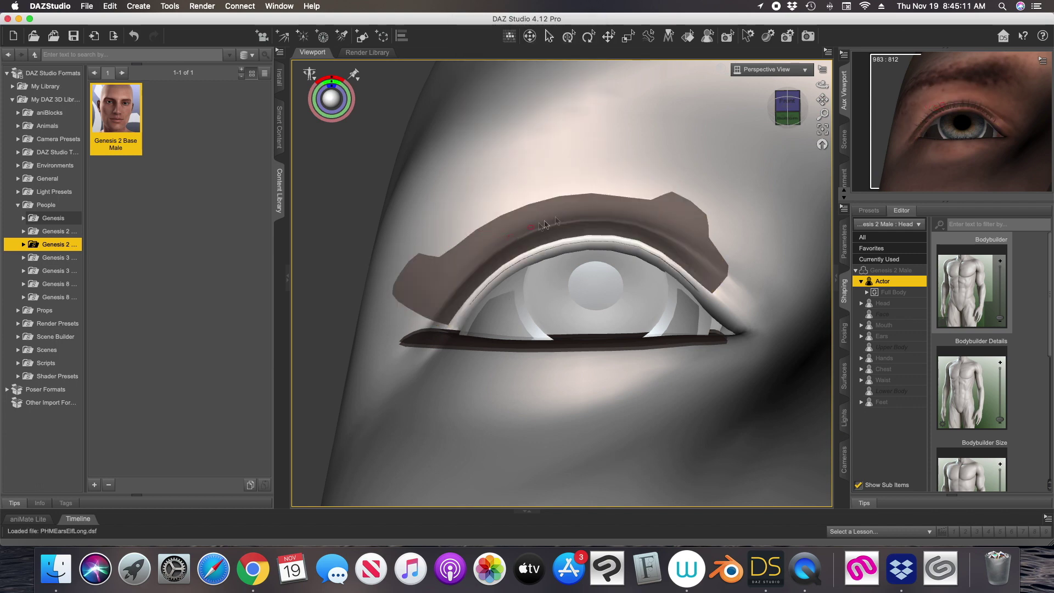
Select the remaining layer of upper eyelash polygons on the figure's right eye, excluding stray skin polygons, and delete the selected polygons.
{"action": "left_click", "coordinate": [430, 268]}
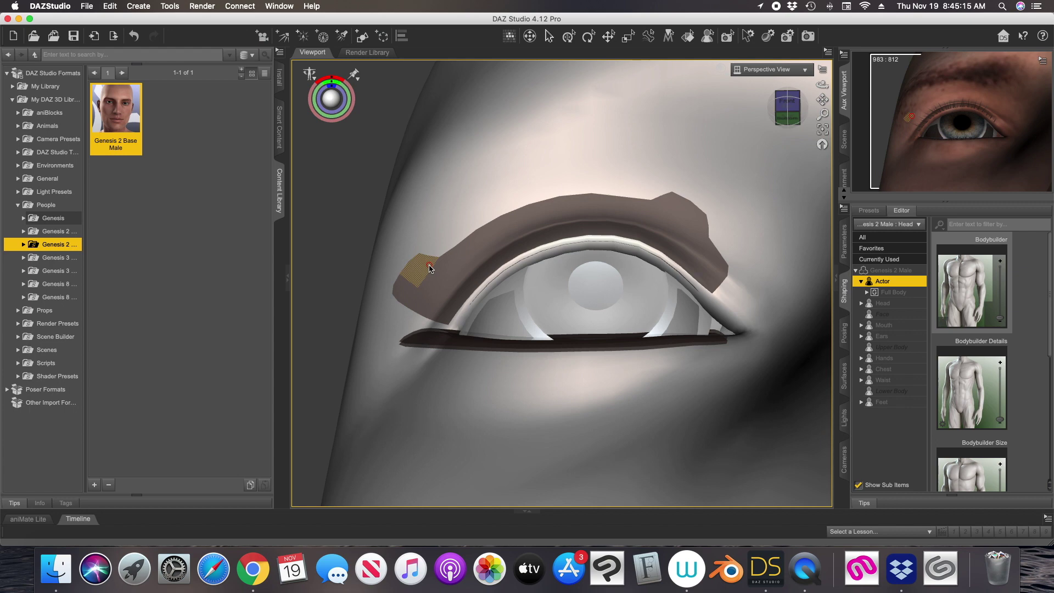
{"action": "mouse_move", "coordinate": [411, 289]}
{"action": "left_mouse_down"}
{"action": "mouse_move", "coordinate": [442, 308]}
{"action": "mouse_move", "coordinate": [461, 299]}
{"action": "mouse_move", "coordinate": [439, 291]}
{"action": "mouse_move", "coordinate": [469, 255]}
{"action": "mouse_move", "coordinate": [483, 272]}
{"action": "mouse_move", "coordinate": [494, 237]}
{"action": "mouse_move", "coordinate": [510, 256]}
{"action": "mouse_move", "coordinate": [541, 240]}
{"action": "mouse_move", "coordinate": [542, 196]}
{"action": "mouse_move", "coordinate": [524, 179]}
{"action": "left_mouse_up"}
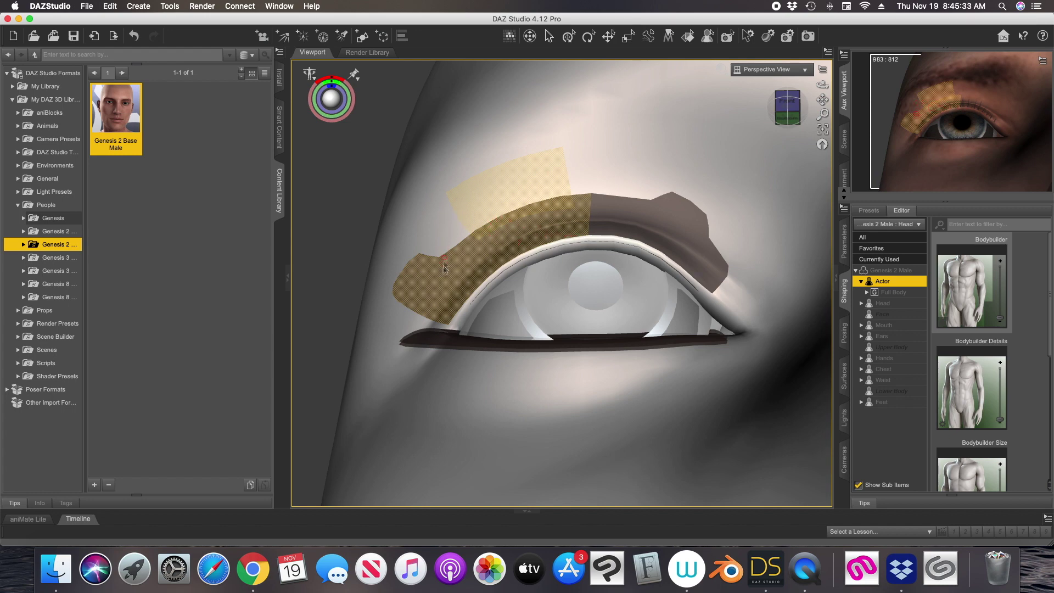
{"action": "mouse_move", "coordinate": [425, 277]}
{"action": "left_mouse_down"}
{"action": "mouse_move", "coordinate": [436, 293]}
{"action": "mouse_move", "coordinate": [423, 269]}
{"action": "mouse_move", "coordinate": [416, 286]}
{"action": "mouse_move", "coordinate": [435, 299]}
{"action": "mouse_move", "coordinate": [459, 299]}
{"action": "mouse_move", "coordinate": [451, 312]}
{"action": "mouse_move", "coordinate": [469, 277]}
{"action": "mouse_move", "coordinate": [460, 268]}
{"action": "mouse_move", "coordinate": [481, 283]}
{"action": "mouse_move", "coordinate": [507, 239]}
{"action": "mouse_move", "coordinate": [563, 220]}
{"action": "left_mouse_up"}
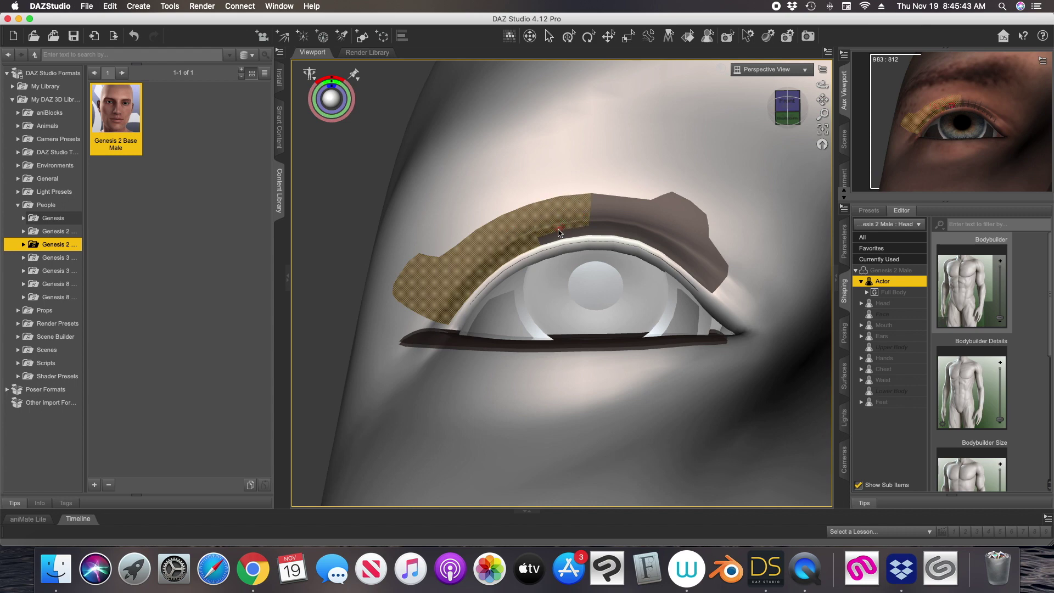
{"action": "mouse_move", "coordinate": [597, 231]}
{"action": "left_mouse_down"}
{"action": "mouse_move", "coordinate": [613, 225]}
{"action": "mouse_move", "coordinate": [615, 210]}
{"action": "mouse_move", "coordinate": [678, 222]}
{"action": "mouse_move", "coordinate": [673, 207]}
{"action": "left_mouse_up"}
{"action": "mouse_move", "coordinate": [692, 242]}
{"action": "left_mouse_down"}
{"action": "mouse_move", "coordinate": [707, 272]}
{"action": "mouse_move", "coordinate": [673, 257]}
{"action": "left_mouse_up"}
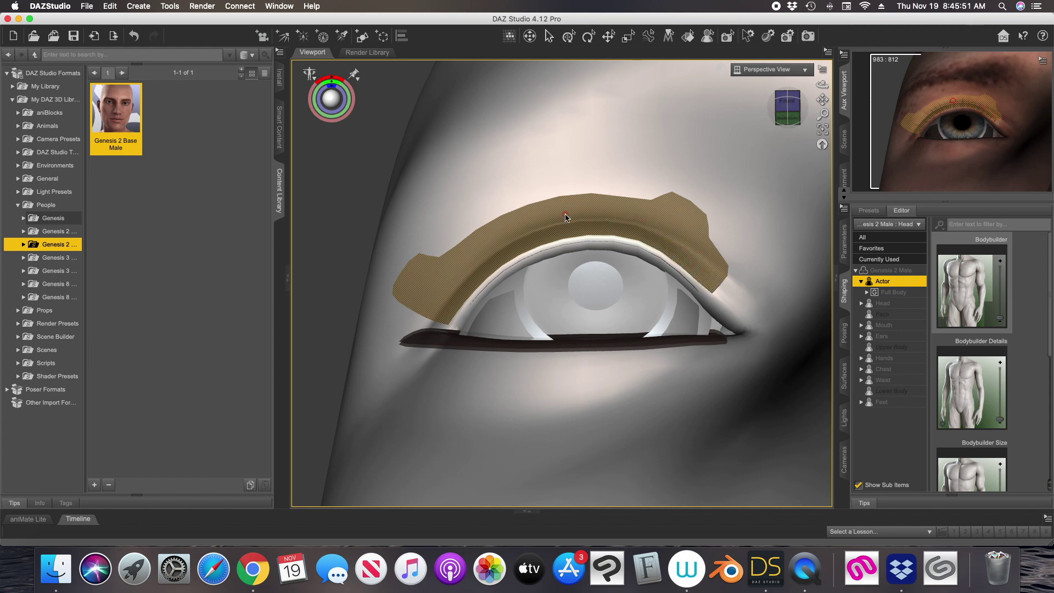
{"action": "right_click", "coordinate": [421, 286]}
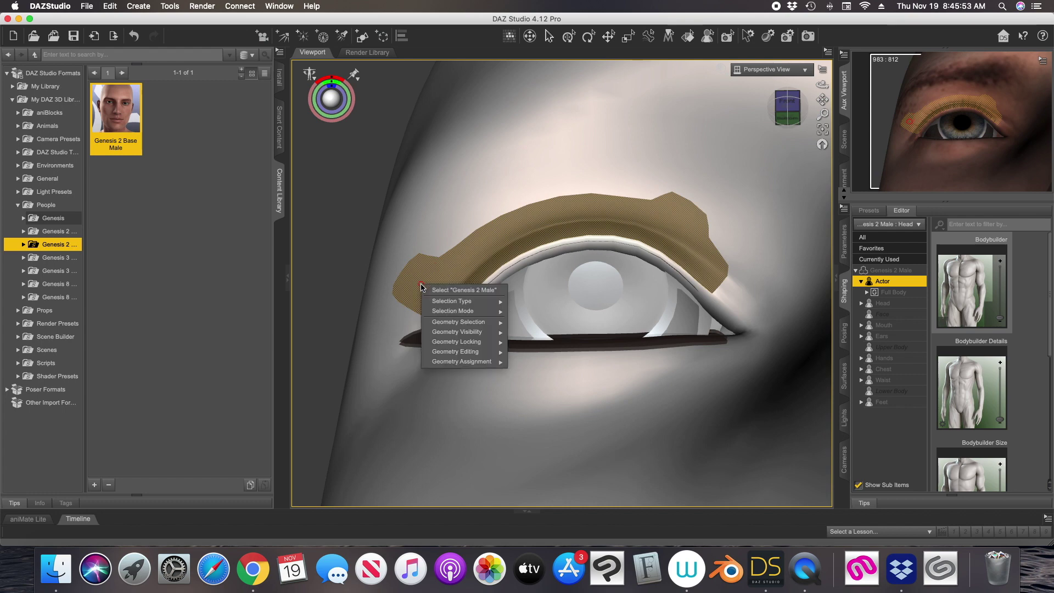
{"action": "mouse_move", "coordinate": [448, 352]}
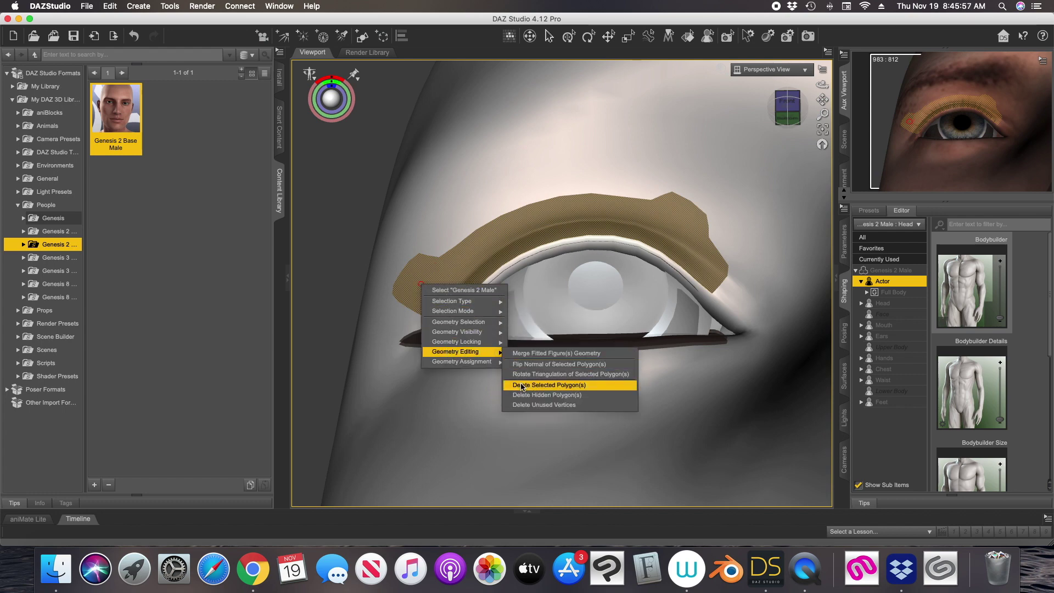
{"action": "left_click", "coordinate": [522, 386]}
{"action": "left_click", "coordinate": [516, 297]}
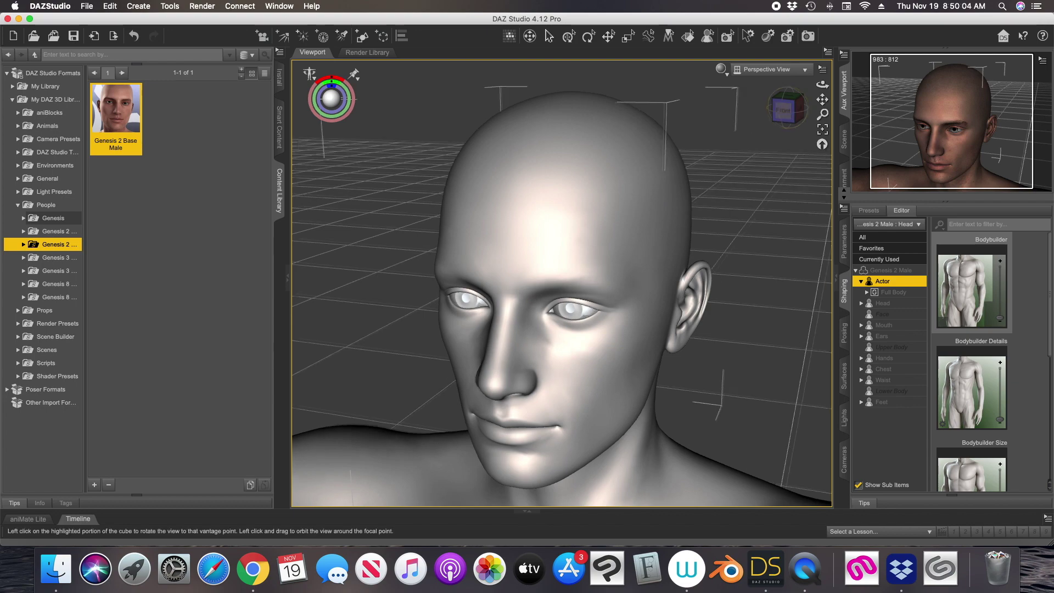
Preview the lash-free head in the Texture Shaded draw style and examine the eyes from several angles.
{"action": "left_click", "coordinate": [790, 110]}
{"action": "left_click_drag", "start_coordinate": [790, 110], "coordinate": [732, 142]}
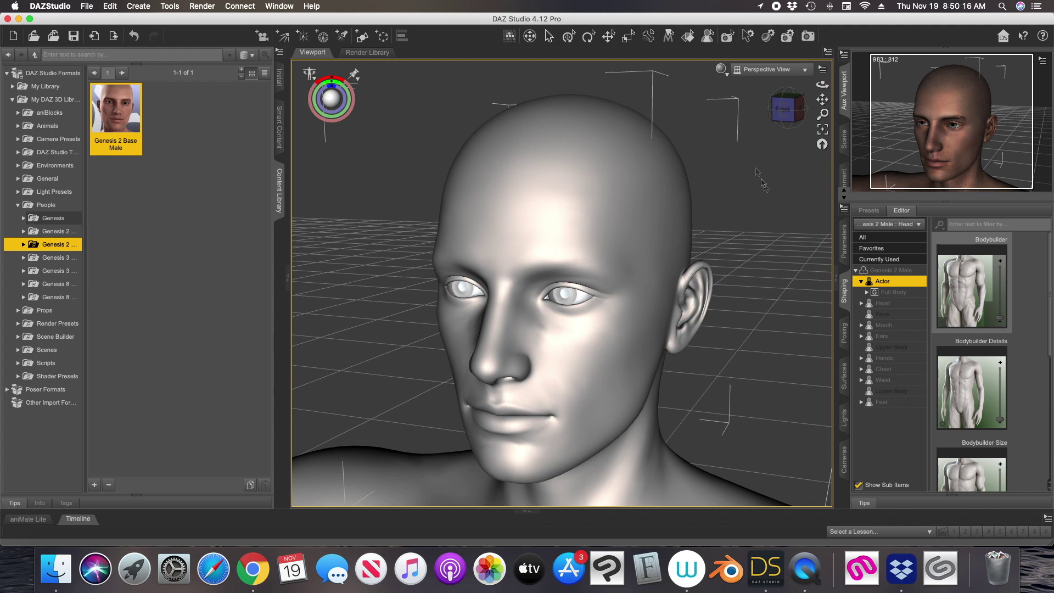
{"action": "left_click", "coordinate": [722, 72]}
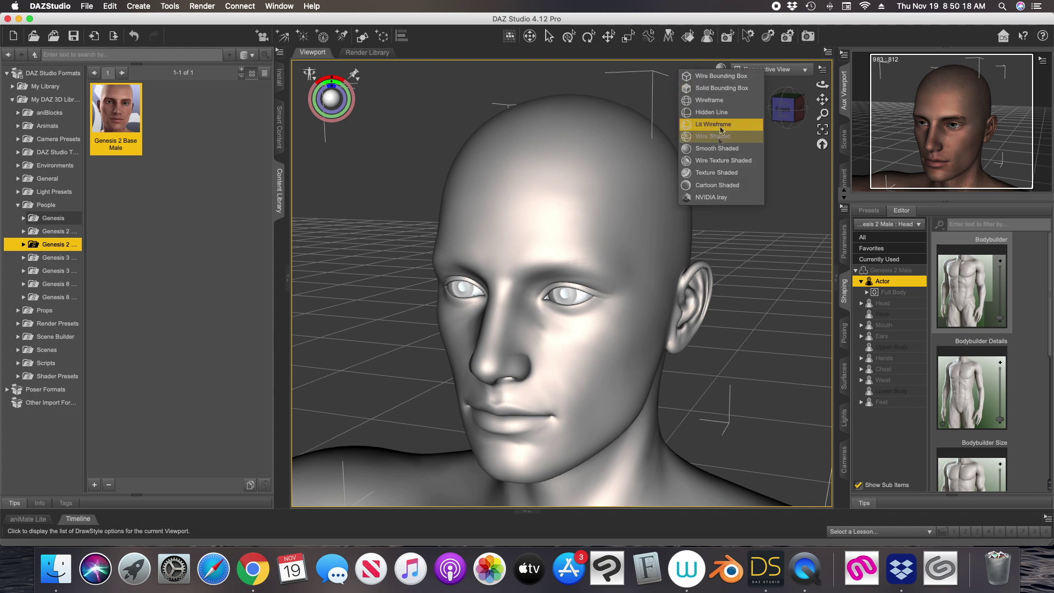
{"action": "left_click", "coordinate": [714, 175]}
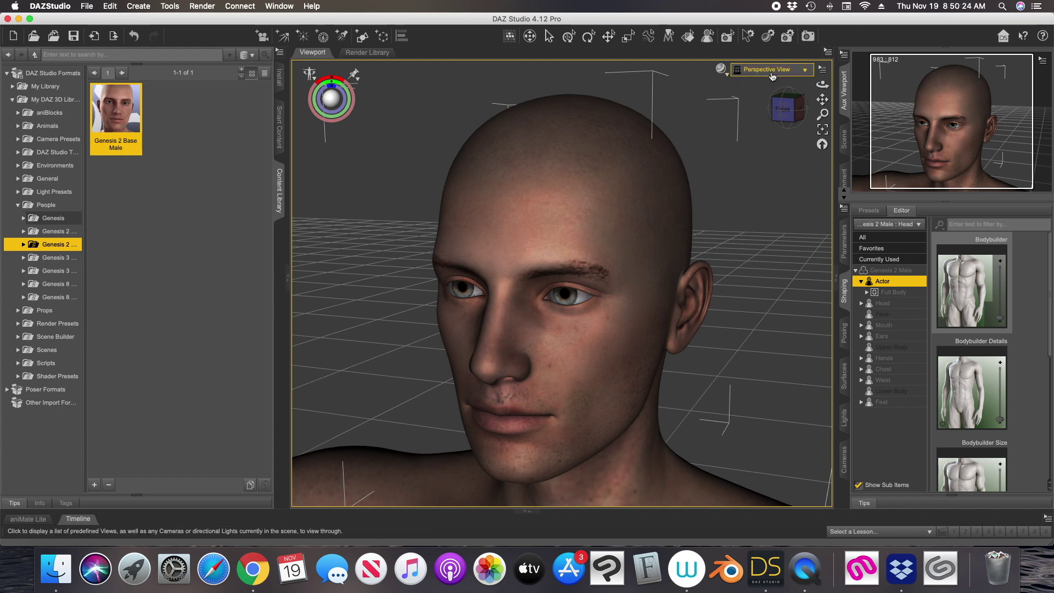
{"action": "left_click_drag", "start_coordinate": [788, 109], "coordinate": [788, 112]}
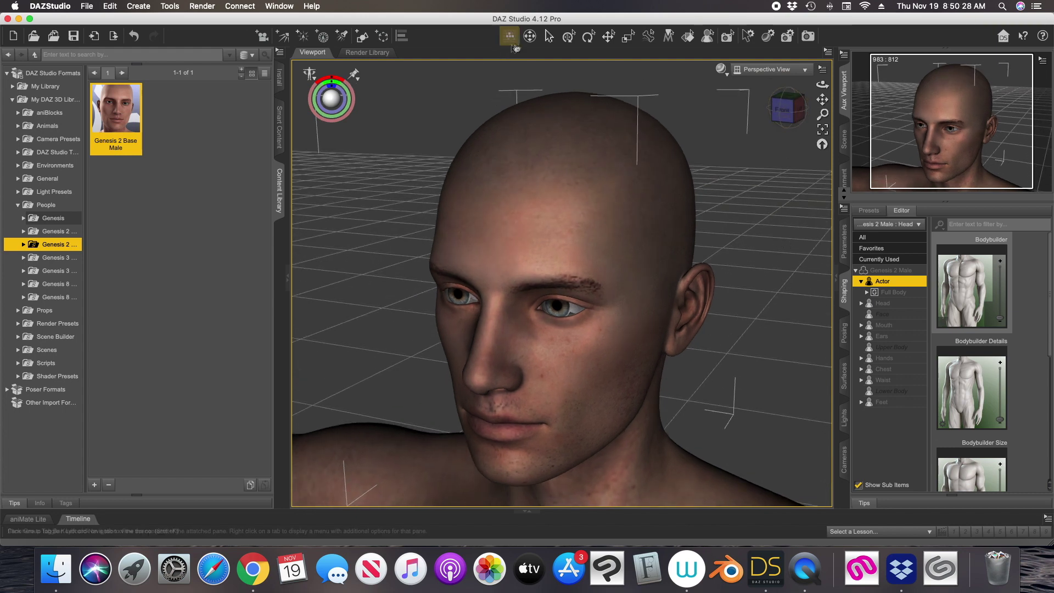
Deselect the head with the Node Selection tool, reset the view to the whole figure, and set the draw style to Smooth Shaded.
{"action": "left_click", "coordinate": [549, 40]}
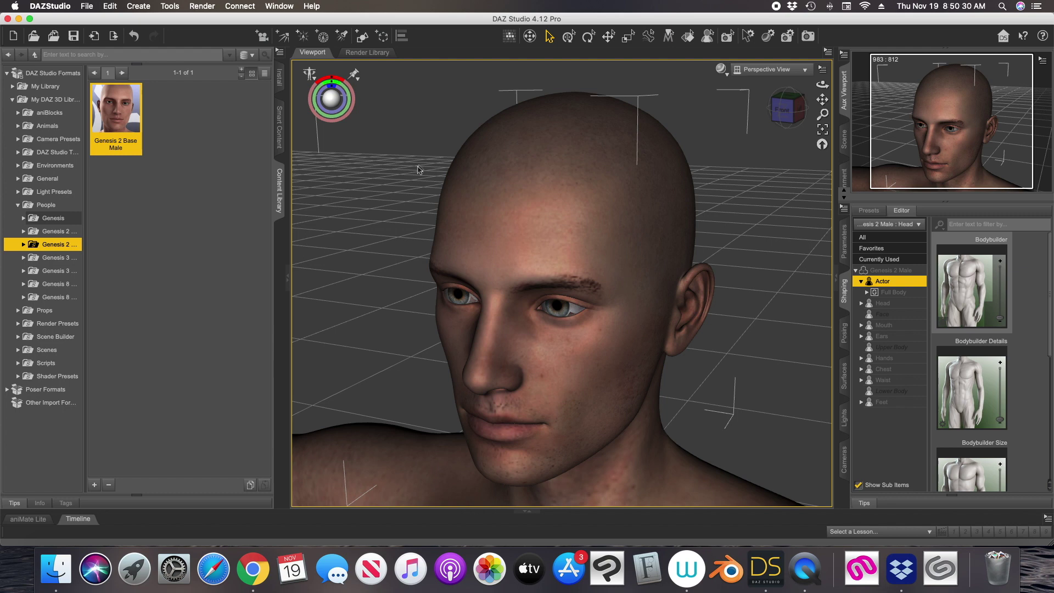
{"action": "left_click", "coordinate": [365, 237]}
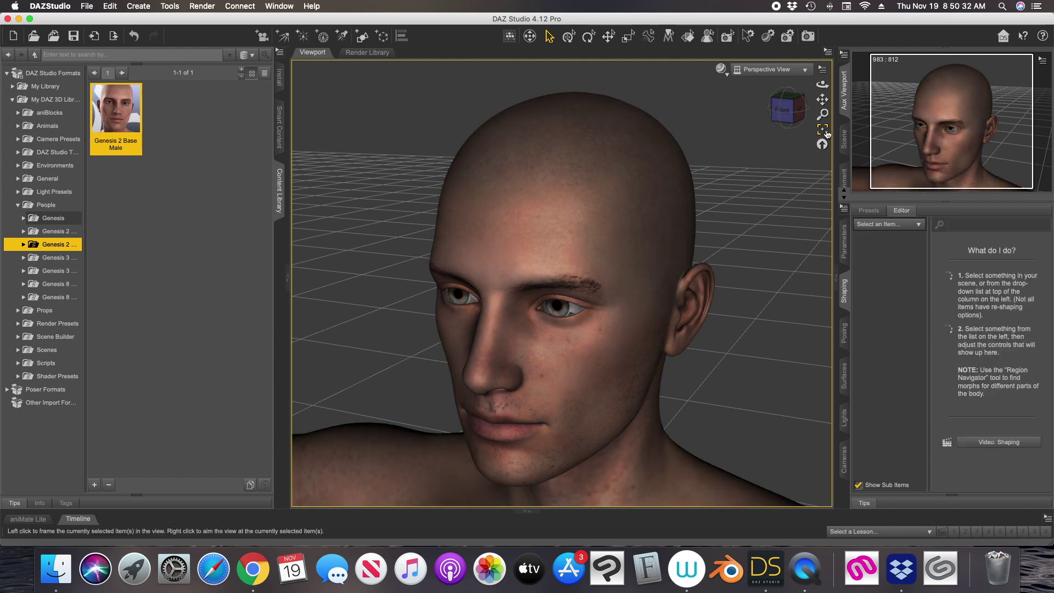
{"action": "left_click", "coordinate": [820, 144]}
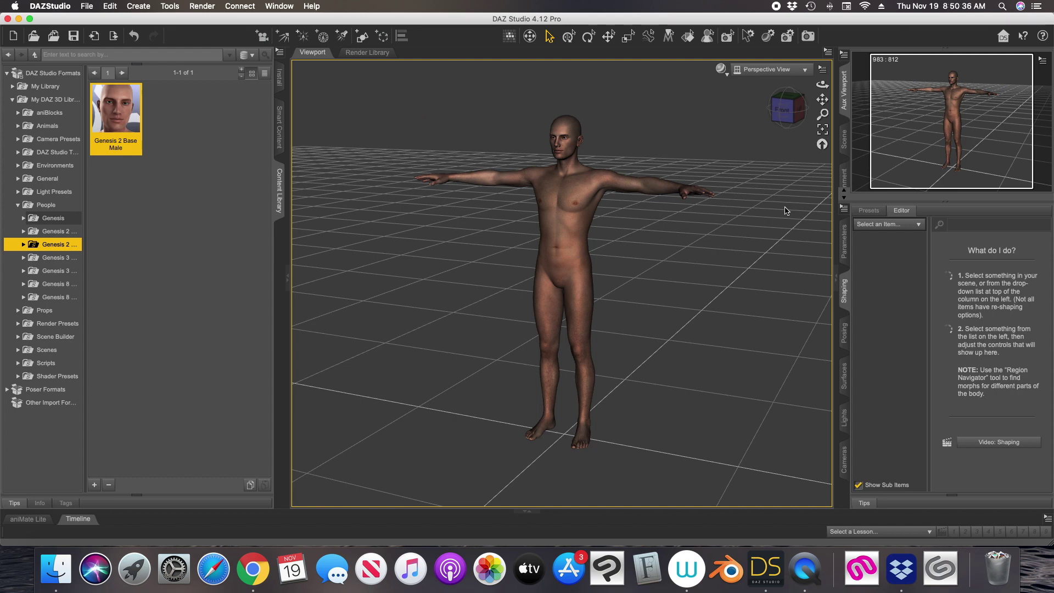
{"action": "left_click", "coordinate": [720, 69]}
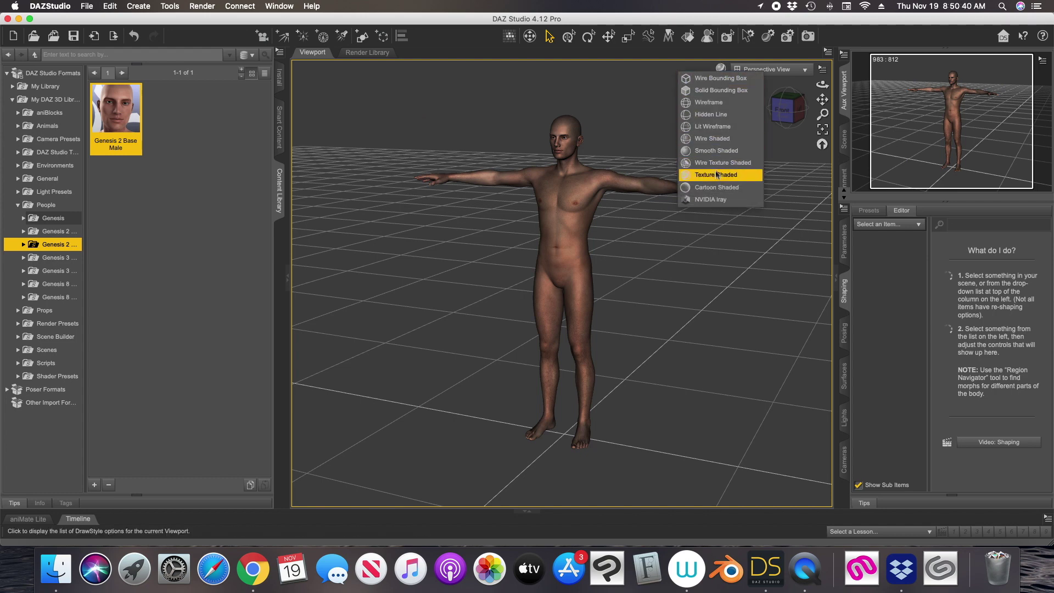
{"action": "left_click", "coordinate": [716, 154]}
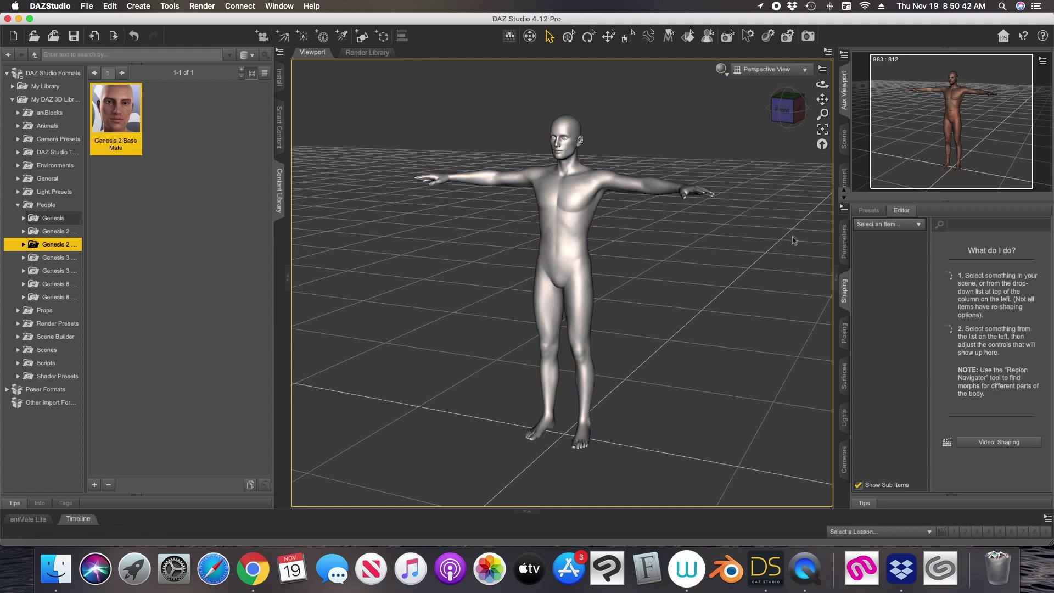
Select the whole figure and set its Bodybuilder morph to 1.00 and Bodybuilder Size to 0.50.
{"action": "left_click", "coordinate": [560, 230]}
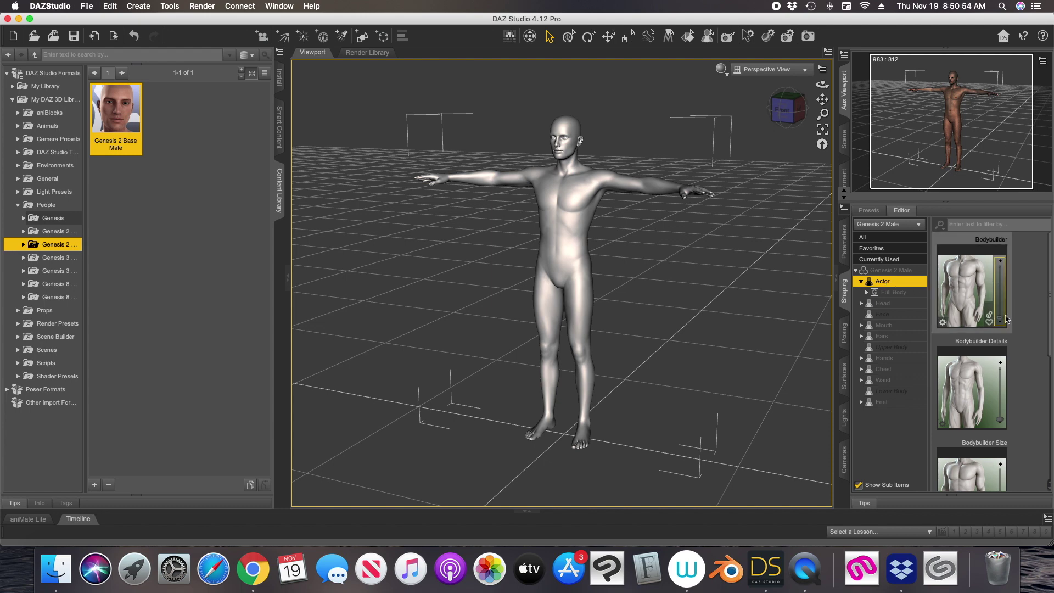
{"action": "left_click_drag", "start_coordinate": [1002, 318], "coordinate": [1000, 262]}
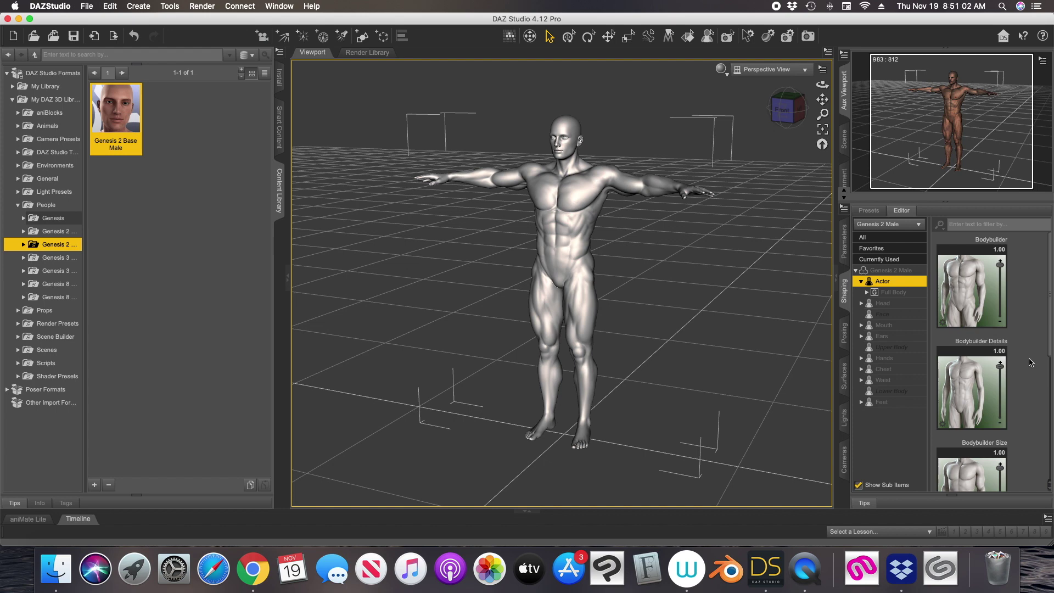
{"action": "scroll", "coordinate": [1030, 362], "scroll_direction": "down", "scroll_amount": 5}
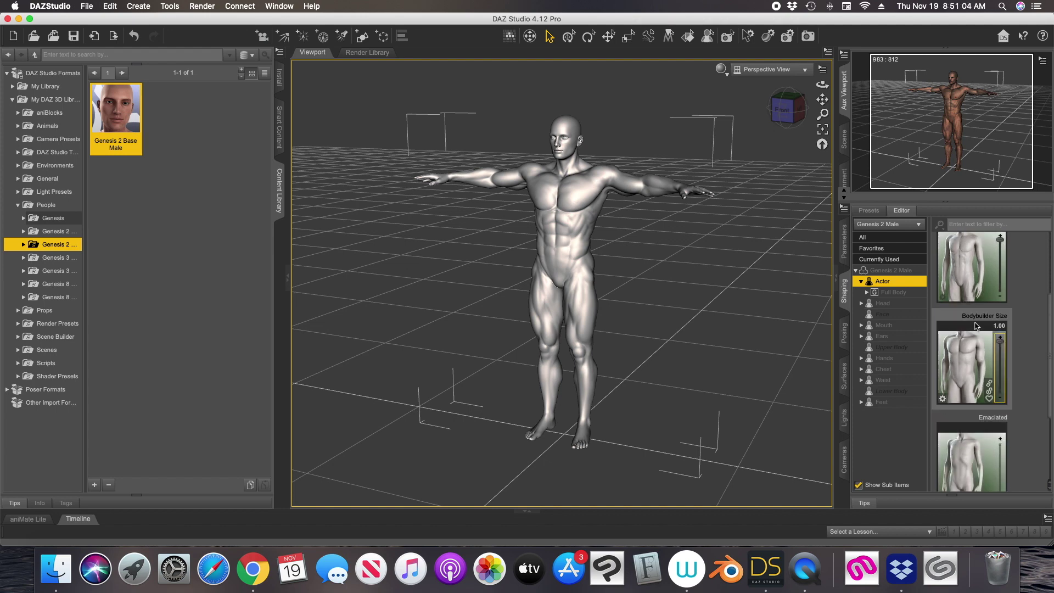
{"action": "left_click_drag", "start_coordinate": [1000, 347], "coordinate": [1002, 364]}
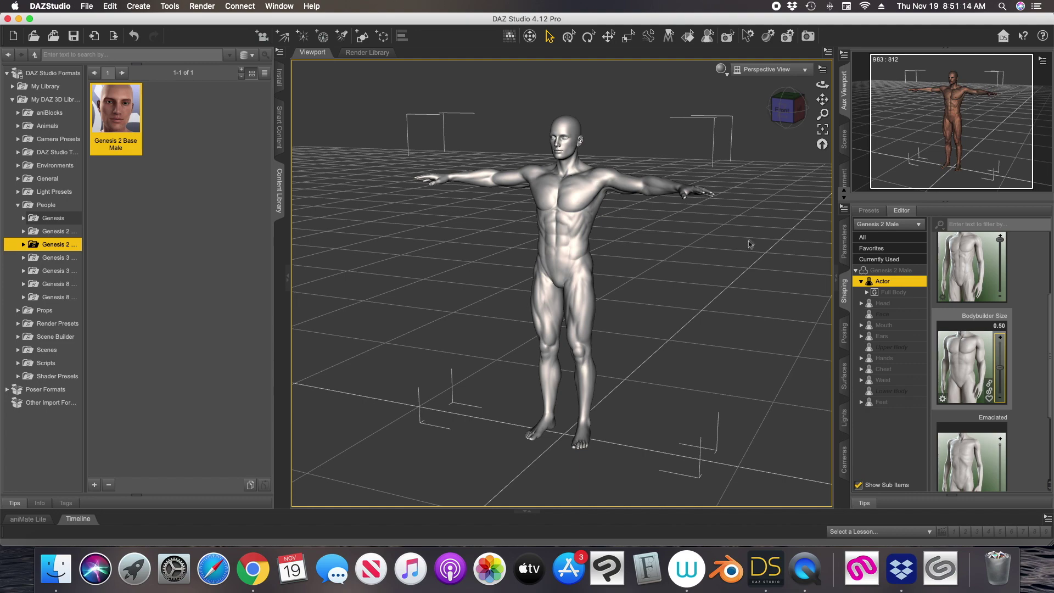
{"action": "left_click_drag", "start_coordinate": [787, 114], "coordinate": [802, 113]}
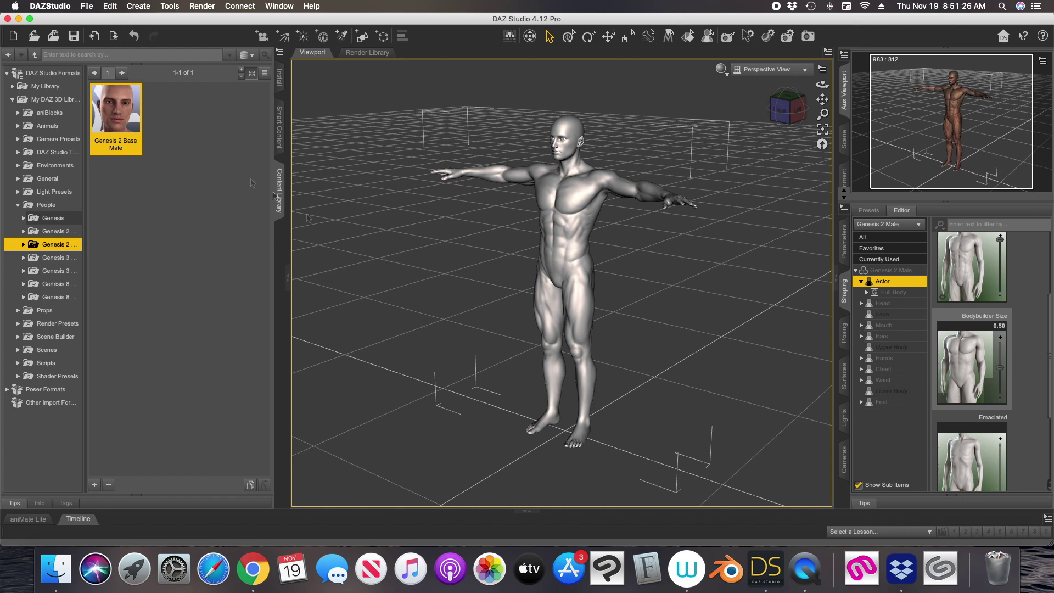
Export the figure to the Desktop as a Wavefront Object (*.obj) file named superhero001.
{"action": "left_click", "coordinate": [87, 6]}
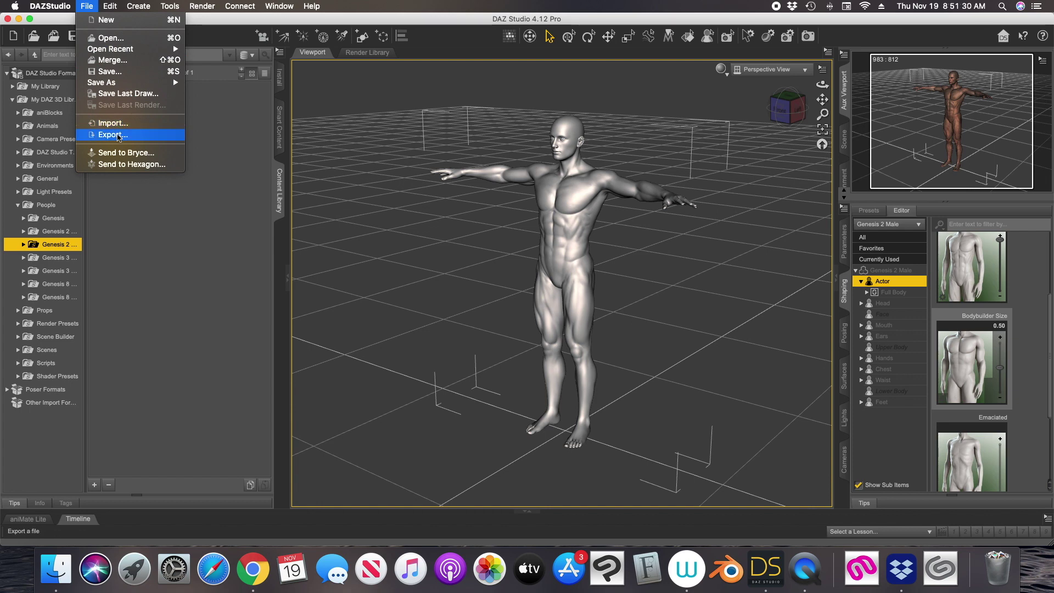
{"action": "left_click", "coordinate": [117, 136]}
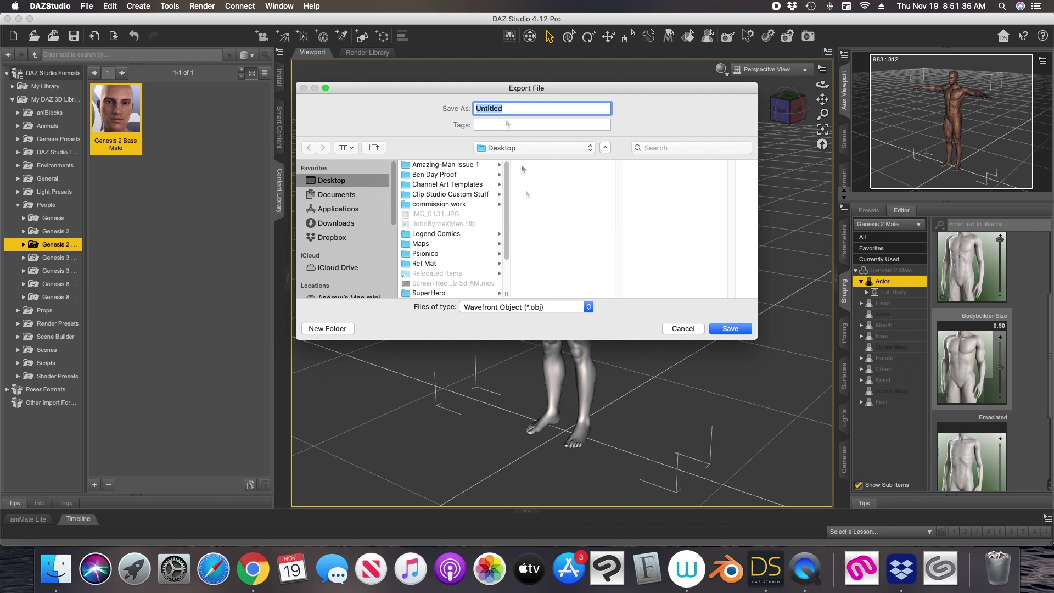
{"action": "left_click", "coordinate": [486, 307]}
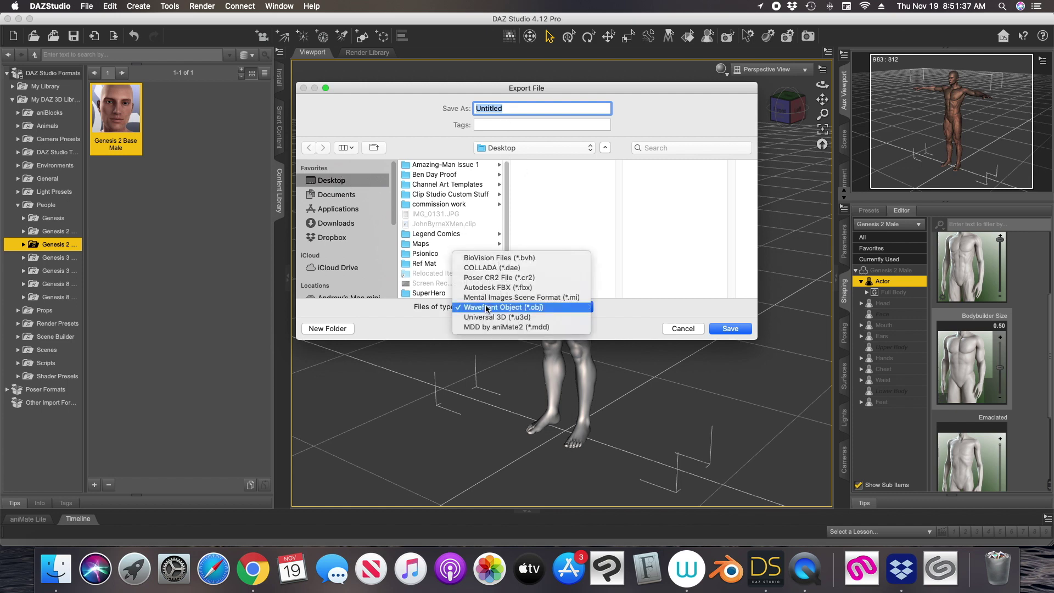
{"action": "left_click", "coordinate": [540, 309]}
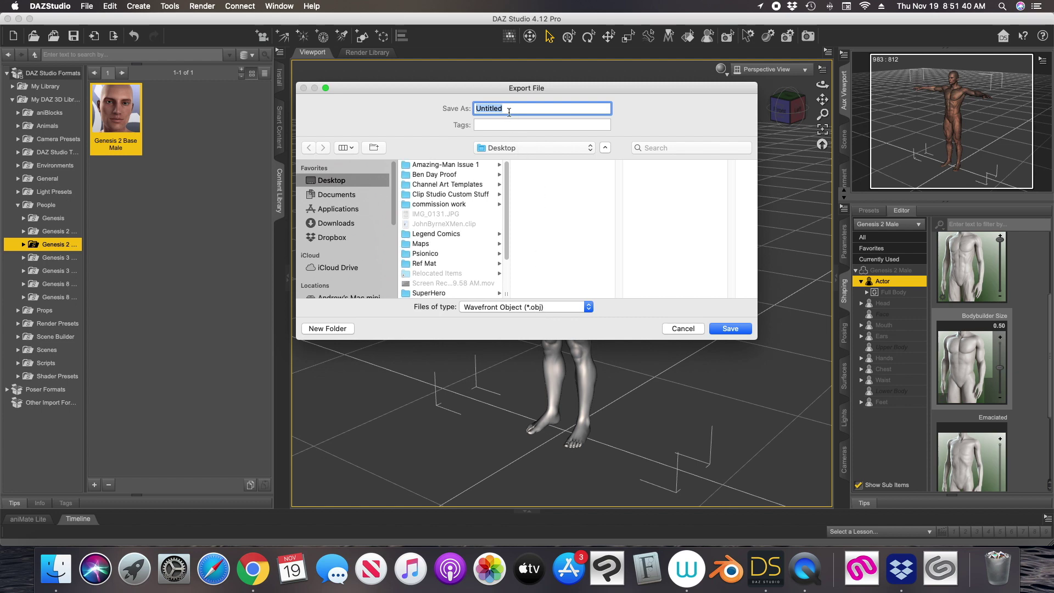
{"action": "type", "text": "superhero001"}
{"action": "left_click", "coordinate": [730, 328]}
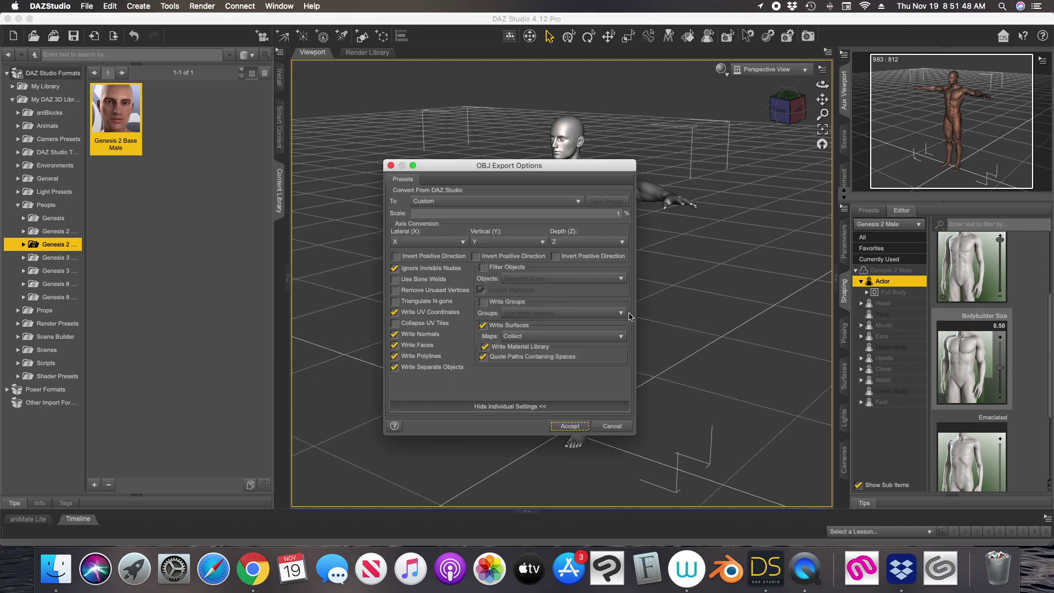
Base the OBJ export on the Maya (1 unit = 1cm) preset with scale 1%, Write Groups off and maps set to Collect, and accept.
{"action": "left_click", "coordinate": [446, 204]}
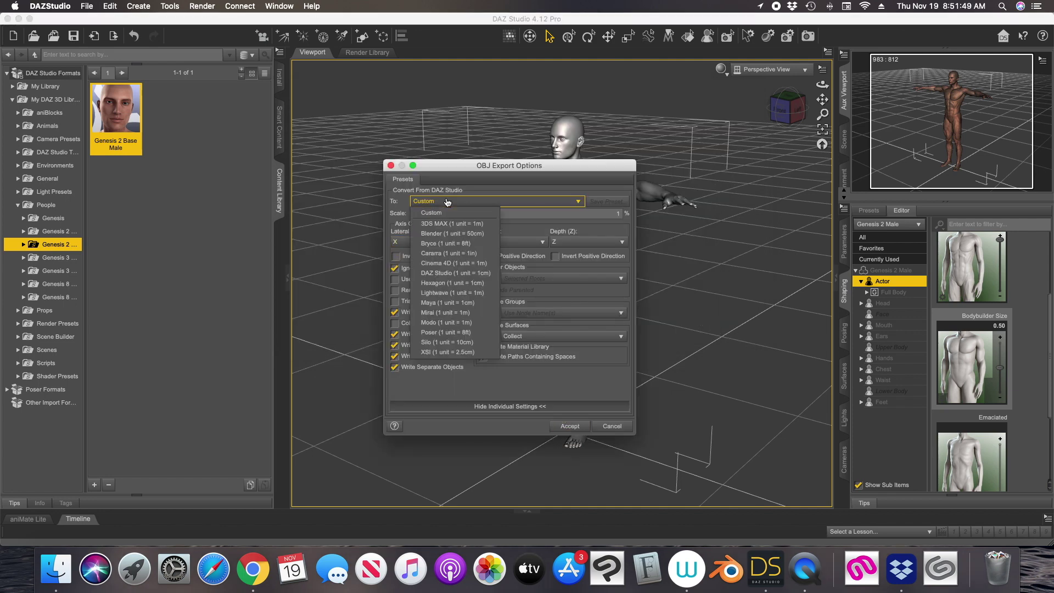
{"action": "left_click", "coordinate": [445, 308]}
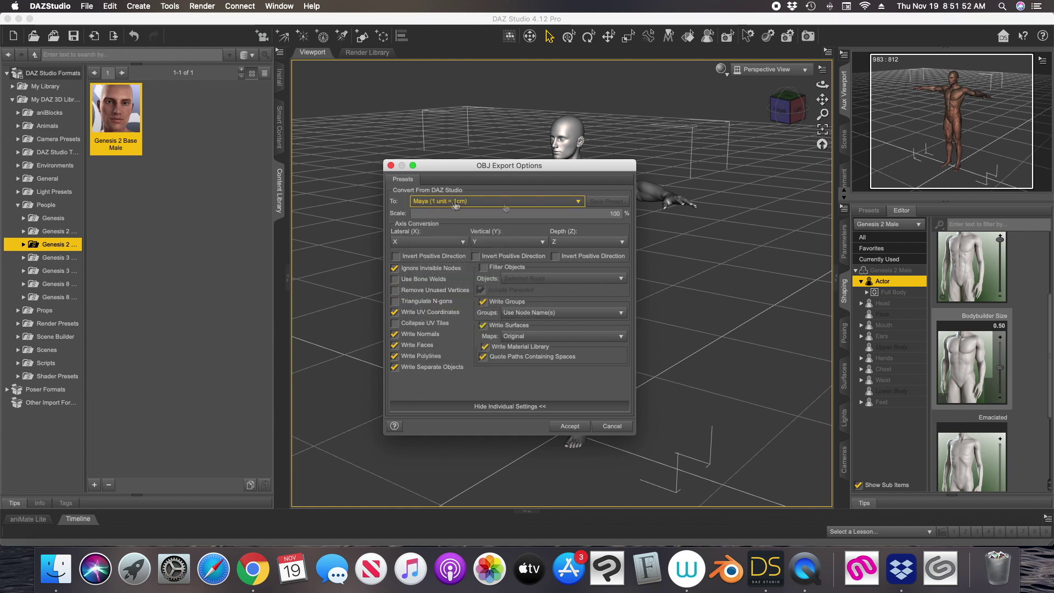
{"action": "double_click", "coordinate": [612, 216]}
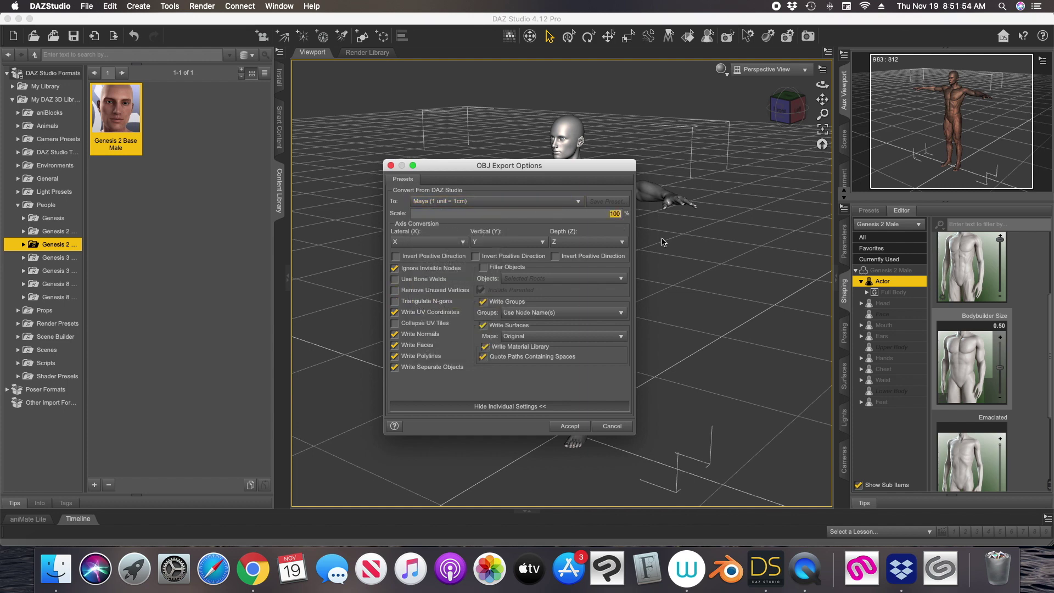
{"action": "type", "text": "1"}
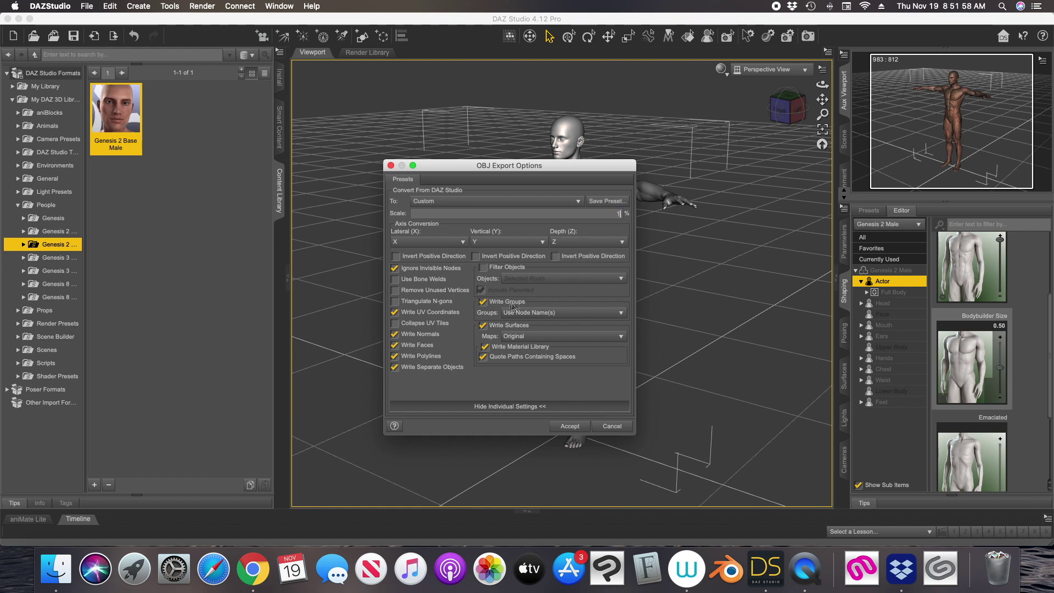
{"action": "left_click", "coordinate": [484, 303]}
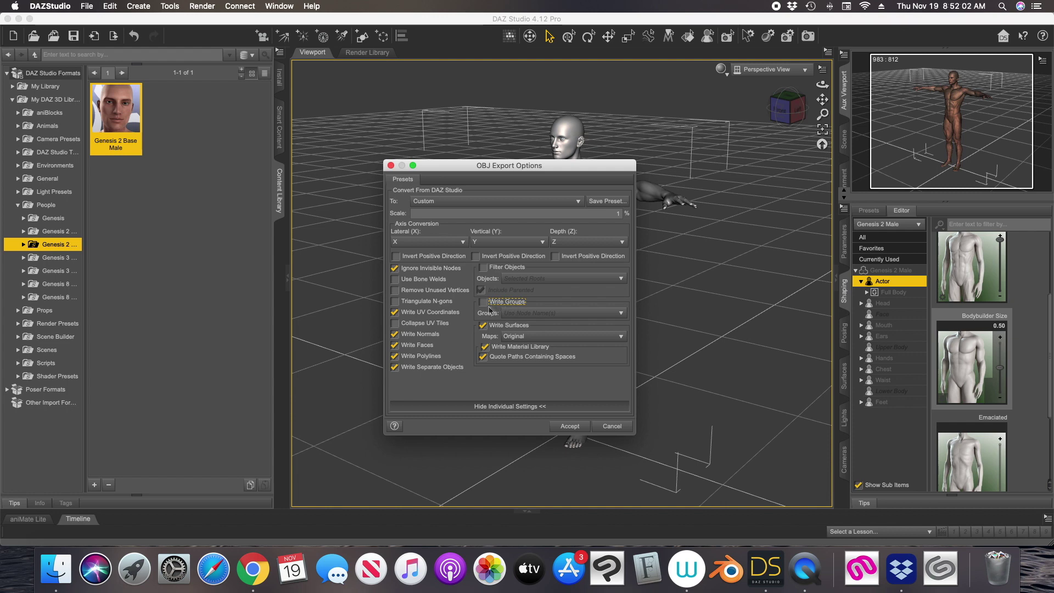
{"action": "left_click", "coordinate": [520, 336]}
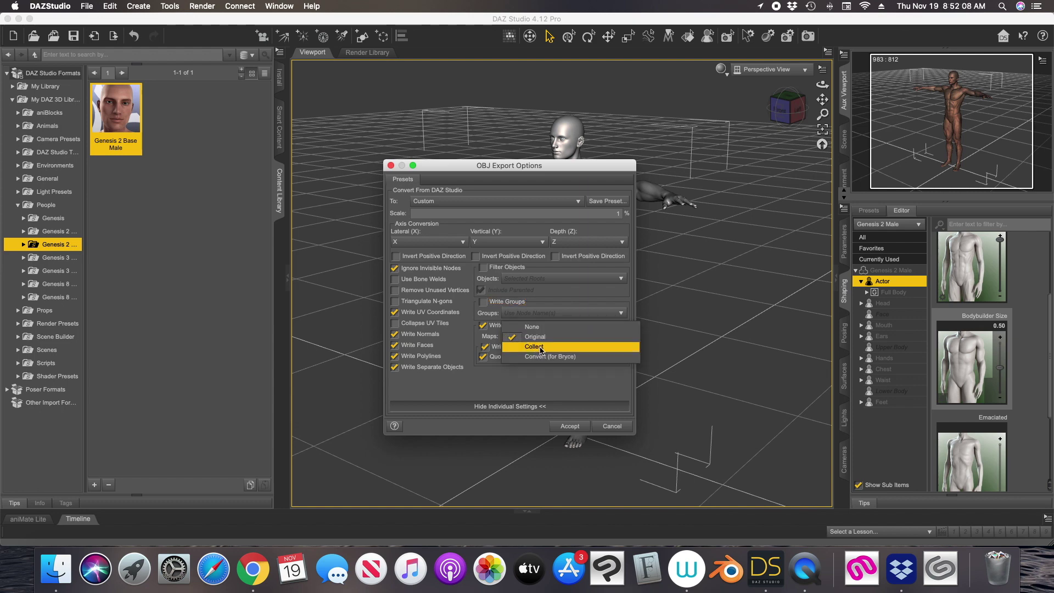
{"action": "left_click", "coordinate": [540, 348]}
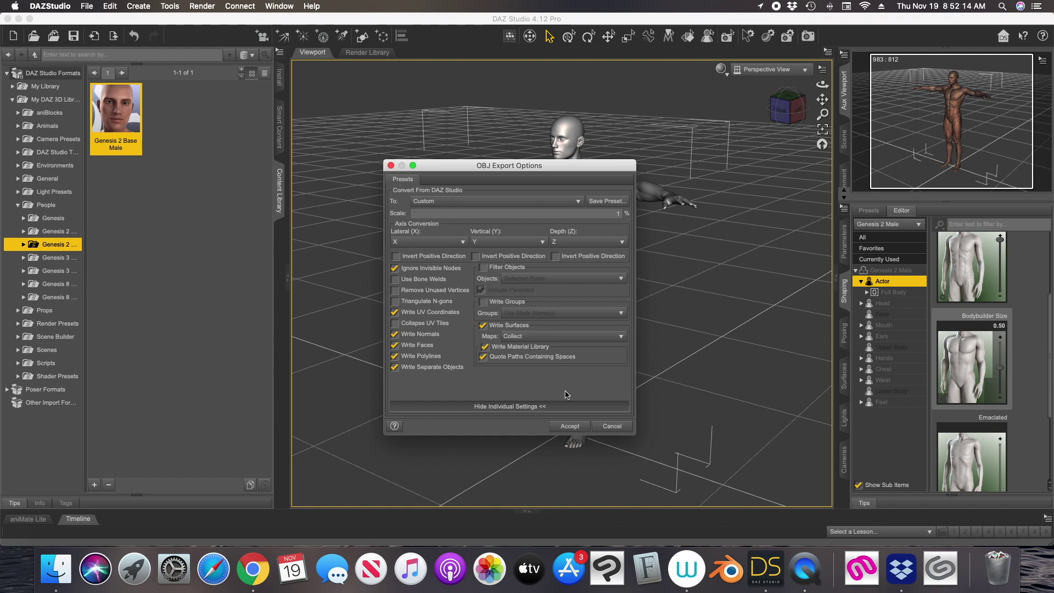
{"action": "left_click", "coordinate": [569, 426]}
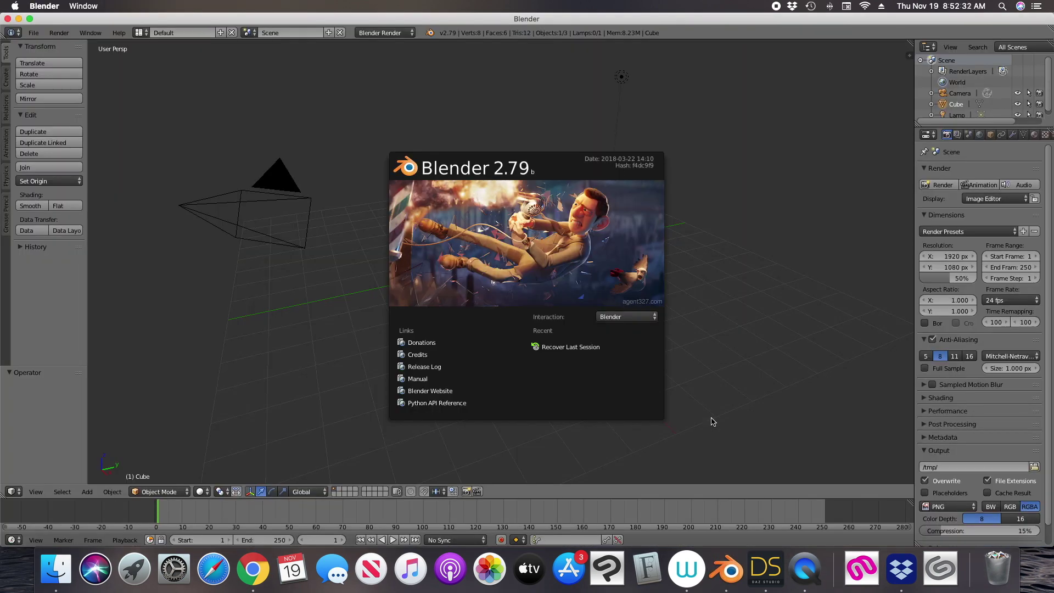
Switch to Blender and dismiss the splash screen to reveal the default scene.
{"action": "left_click", "coordinate": [717, 371]}
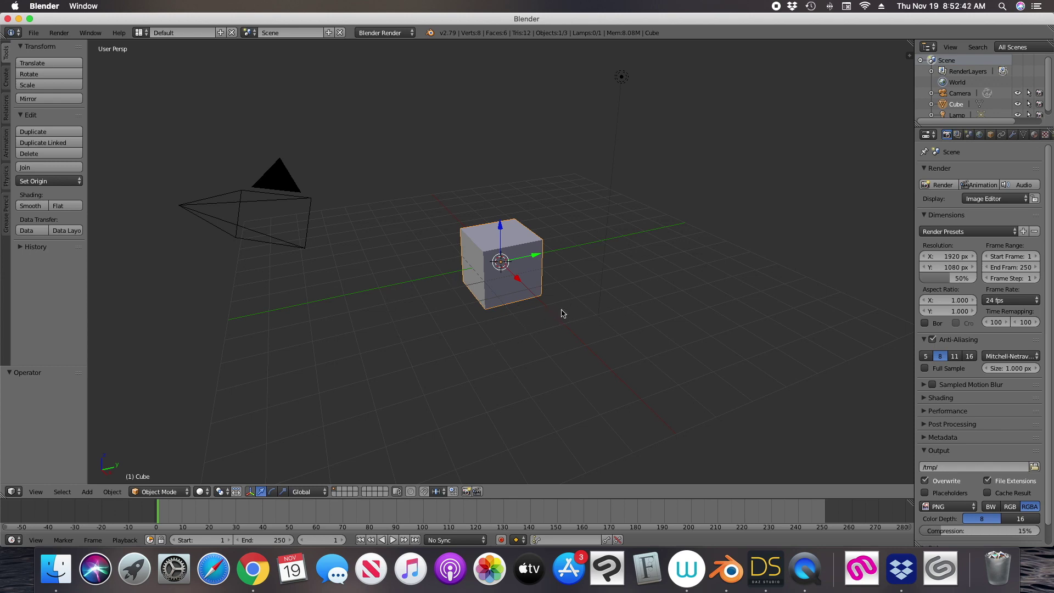
Delete the default cube and import superhero001.obj from the Desktop as a Wavefront OBJ.
{"action": "key", "text": "x"}
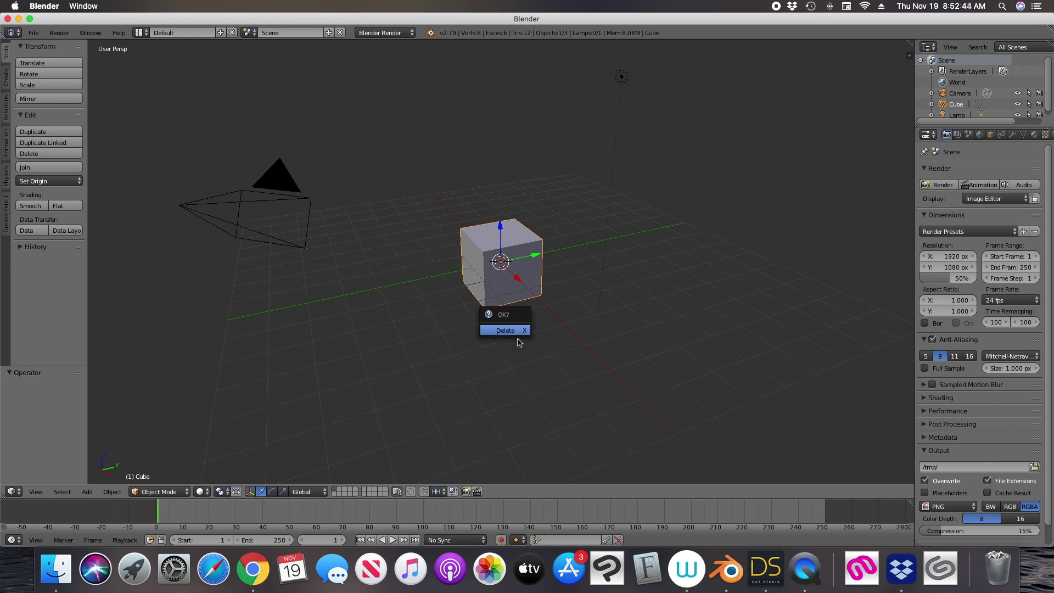
{"action": "left_click", "coordinate": [518, 331]}
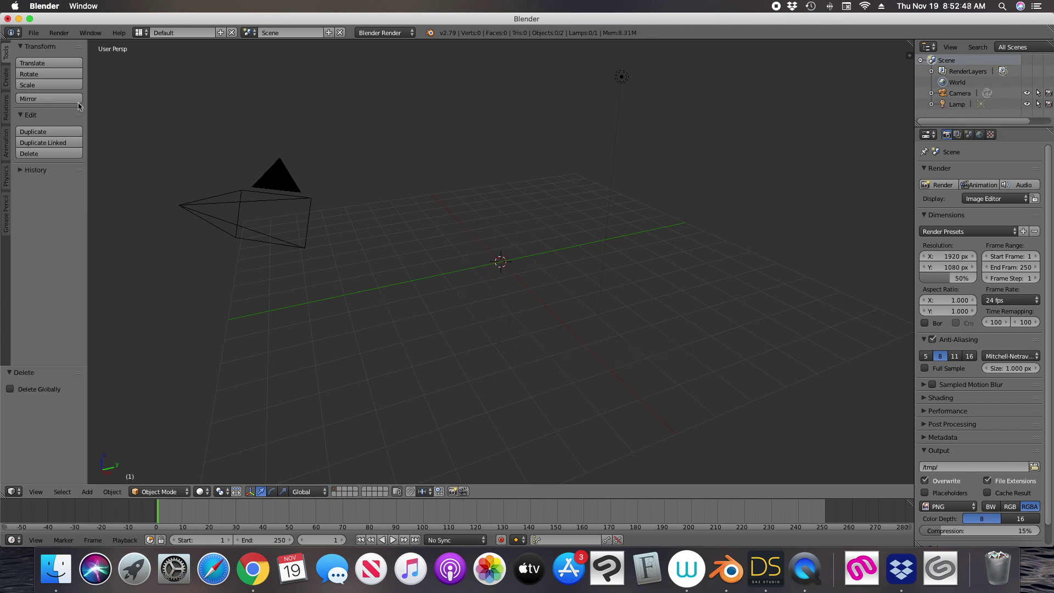
{"action": "left_click", "coordinate": [35, 34]}
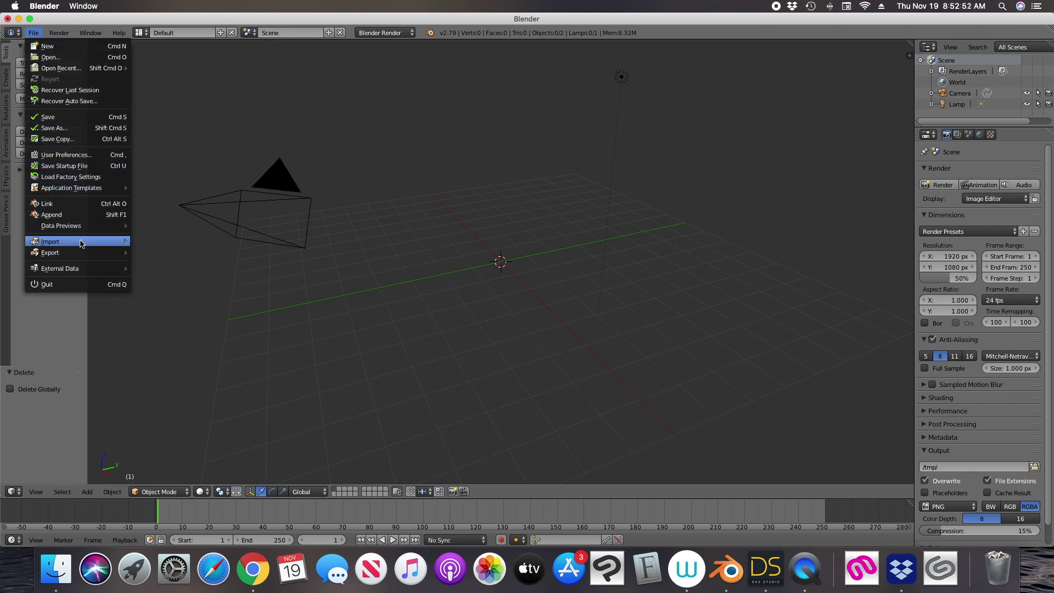
{"action": "mouse_move", "coordinate": [81, 244]}
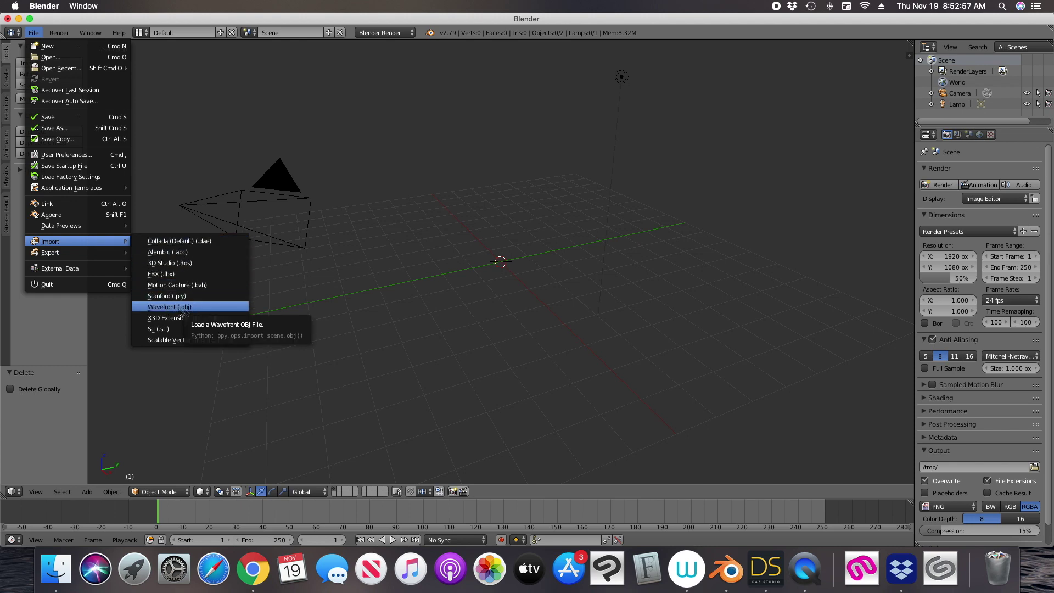
{"action": "left_click", "coordinate": [196, 311]}
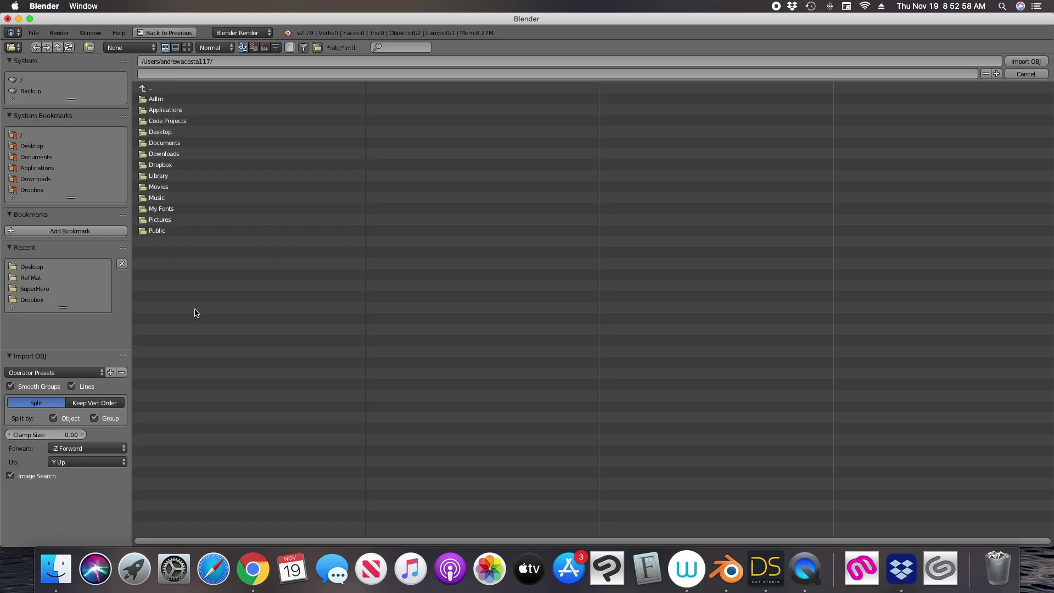
{"action": "left_click", "coordinate": [36, 148]}
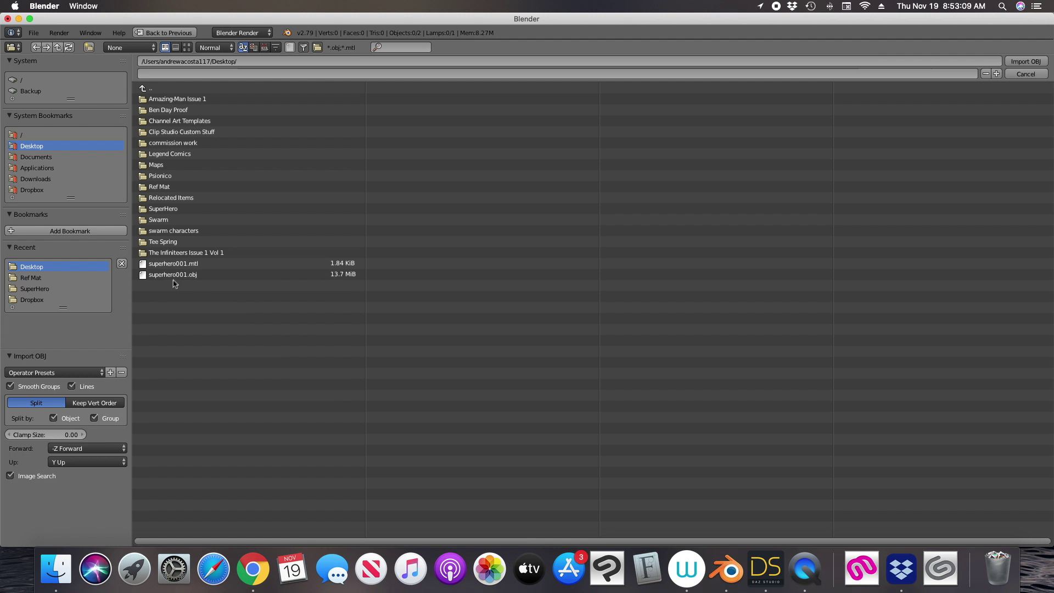
{"action": "left_click", "coordinate": [191, 277]}
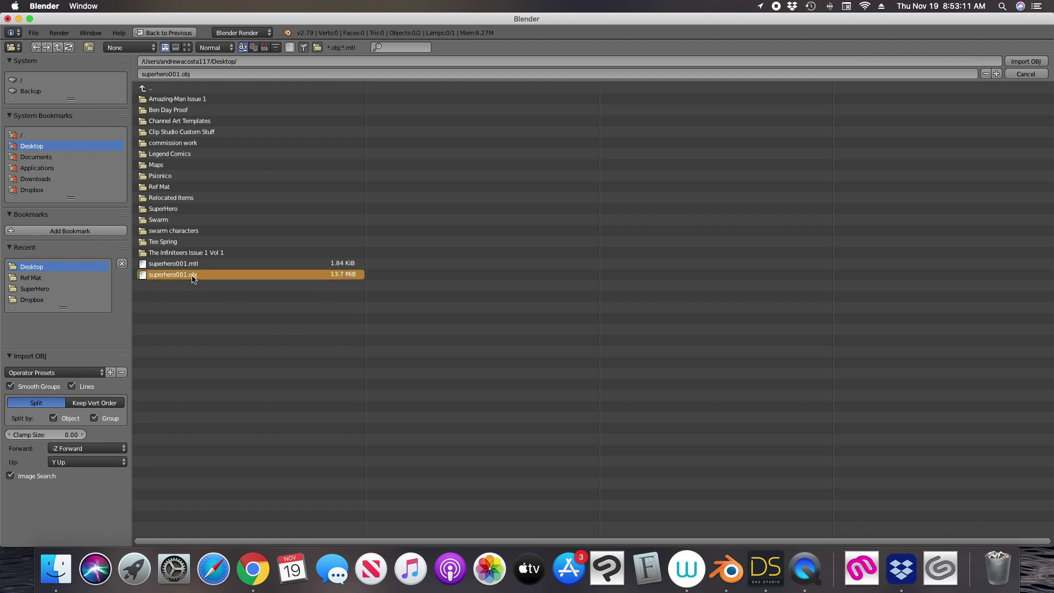
{"action": "left_click", "coordinate": [1023, 63]}
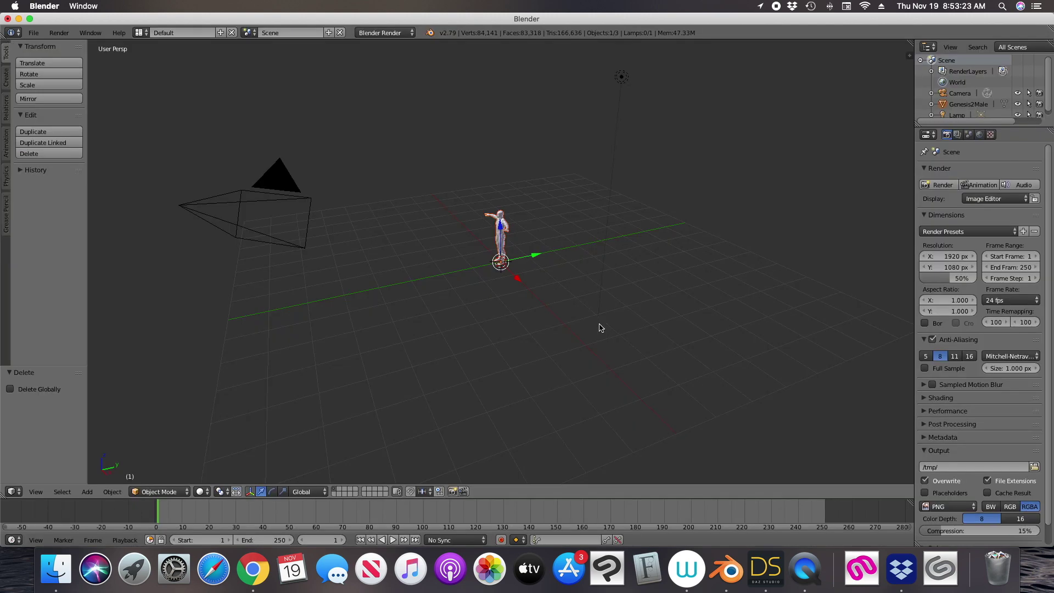
Examine the imported bodybuilder figure up close, from the front and from above.
{"action": "scroll", "coordinate": [516, 252], "scroll_direction": "up", "scroll_amount": 5}
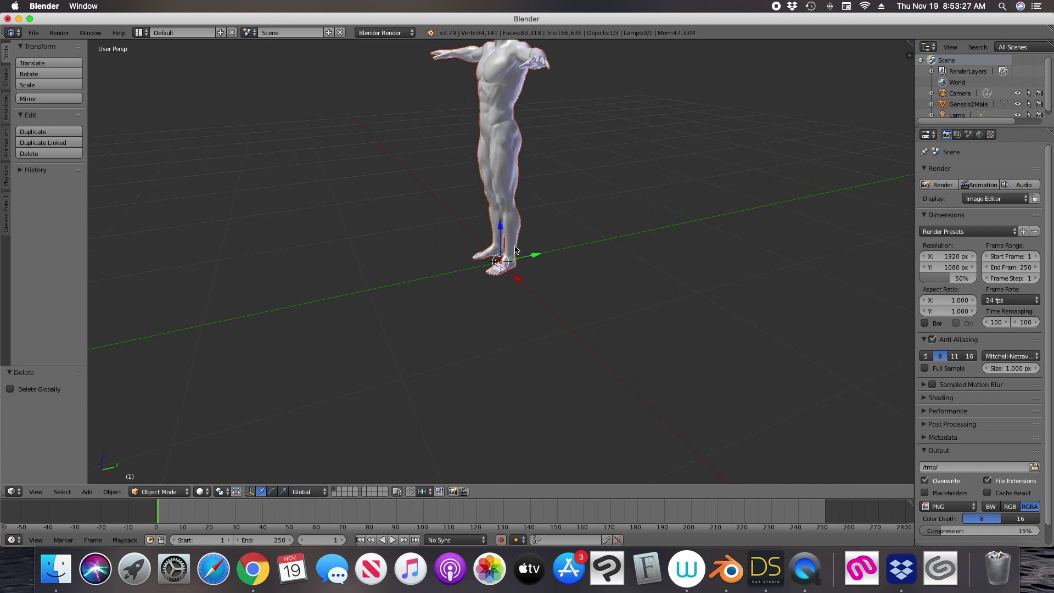
{"action": "left_click", "coordinate": [434, 186]}
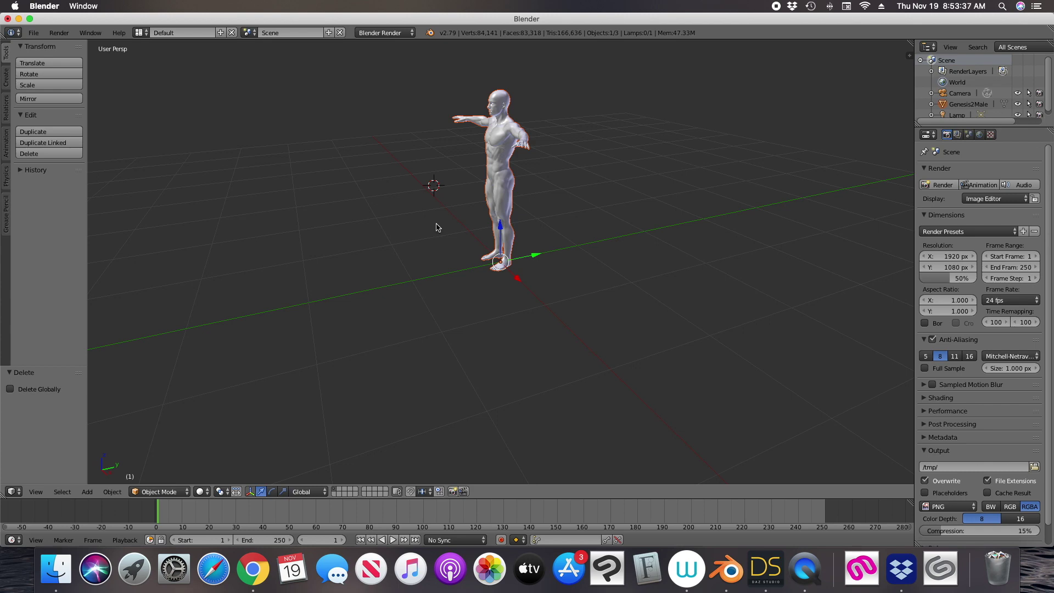
{"action": "middle_click_drag", "start_coordinate": [437, 225], "coordinate": [482, 214]}
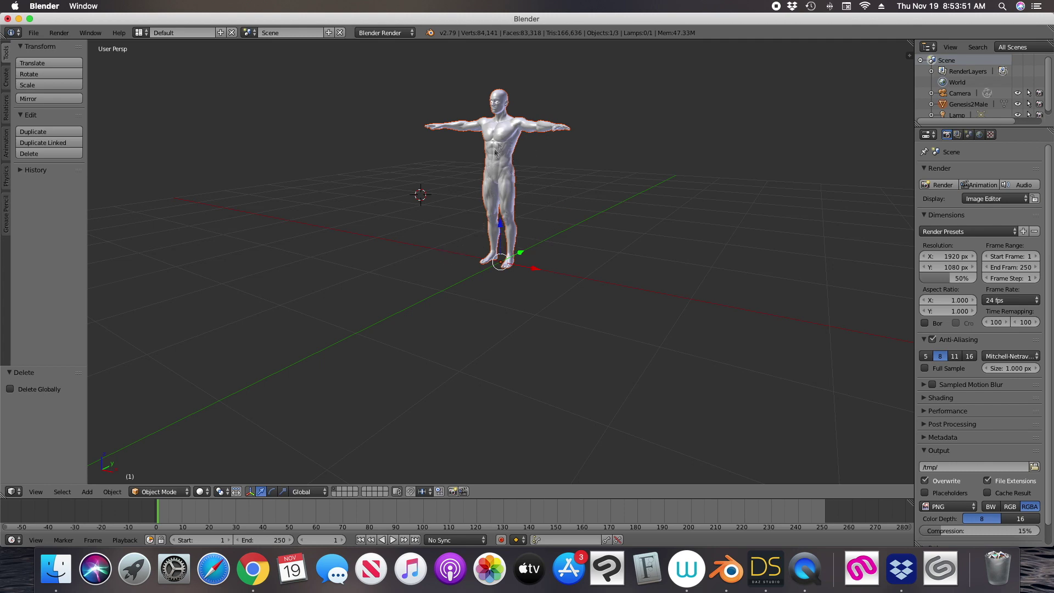
{"action": "scroll", "coordinate": [508, 112], "scroll_direction": "up", "scroll_amount": 6}
{"action": "scroll", "coordinate": [508, 112], "scroll_direction": "down", "scroll_amount": 1}
{"action": "scroll", "coordinate": [508, 112], "scroll_direction": "up", "scroll_amount": 1}
{"action": "middle_click_drag", "start_coordinate": [509, 107], "coordinate": [509, 160]}
{"action": "scroll", "coordinate": [509, 163], "scroll_direction": "down", "scroll_amount": 3}
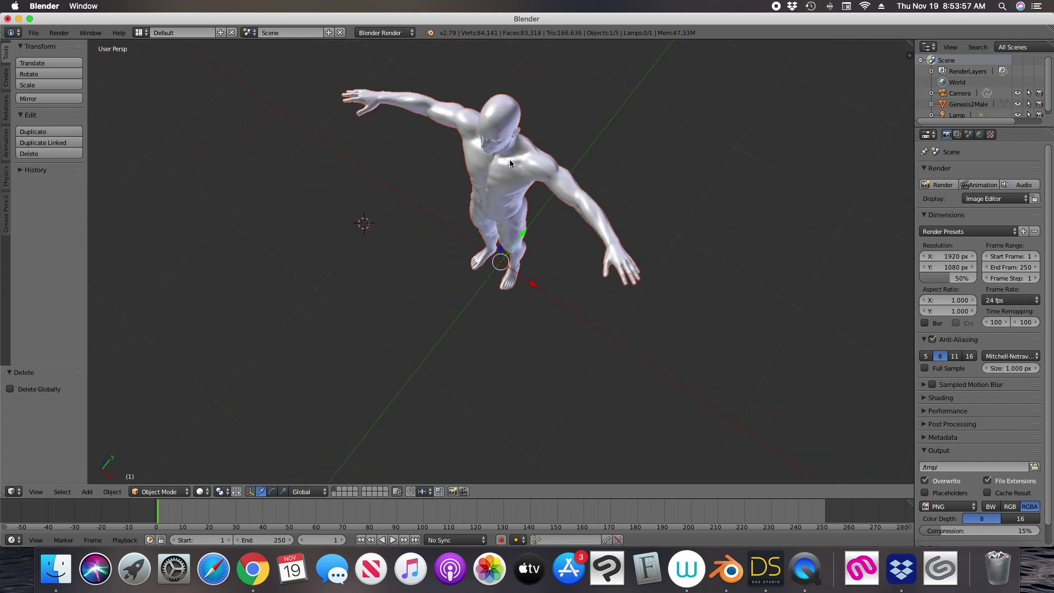
{"action": "middle_click_drag", "start_coordinate": [460, 231], "coordinate": [437, 195]}
{"action": "scroll", "coordinate": [438, 193], "scroll_direction": "down", "scroll_amount": 1}
{"action": "scroll", "coordinate": [438, 193], "scroll_direction": "up", "scroll_amount": 1}
{"action": "scroll", "coordinate": [437, 192], "scroll_direction": "down", "scroll_amount": 2}
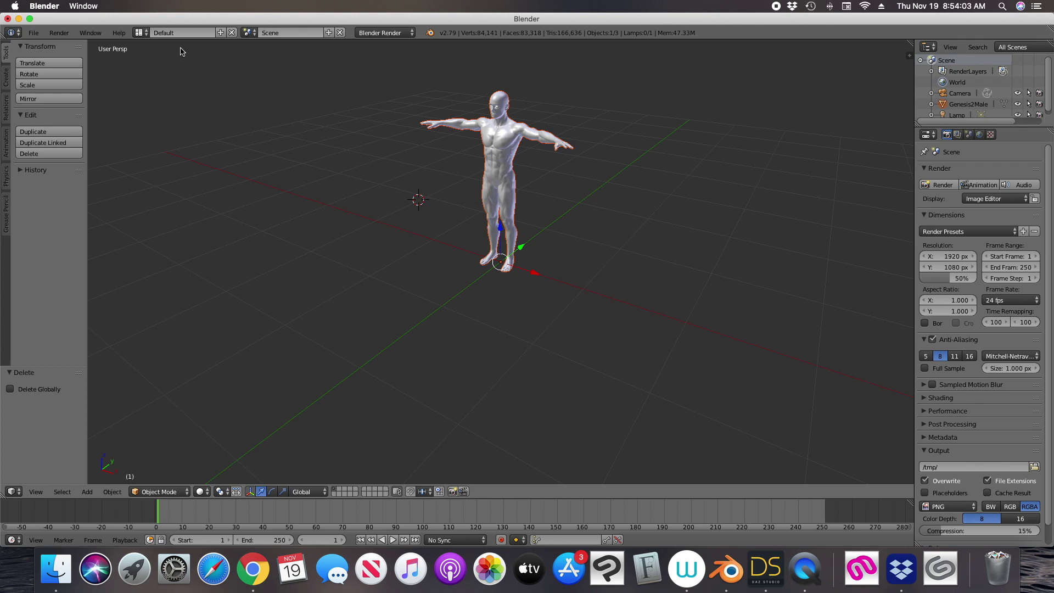
Start an FBX export of the scene with the Desktop as the destination folder.
{"action": "left_click", "coordinate": [33, 34]}
{"action": "mouse_move", "coordinate": [86, 255]}
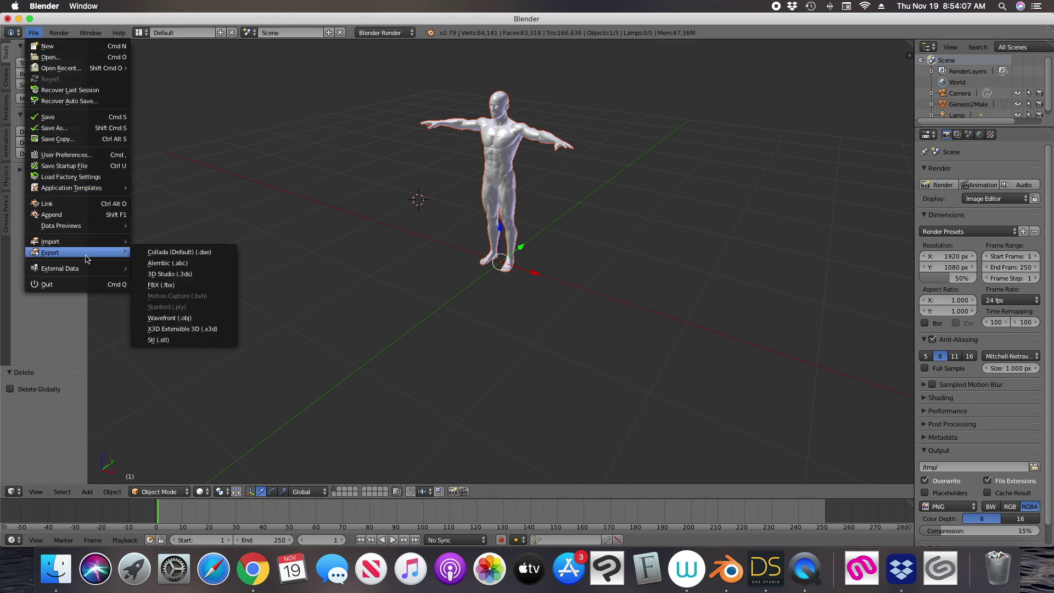
{"action": "left_click", "coordinate": [173, 286]}
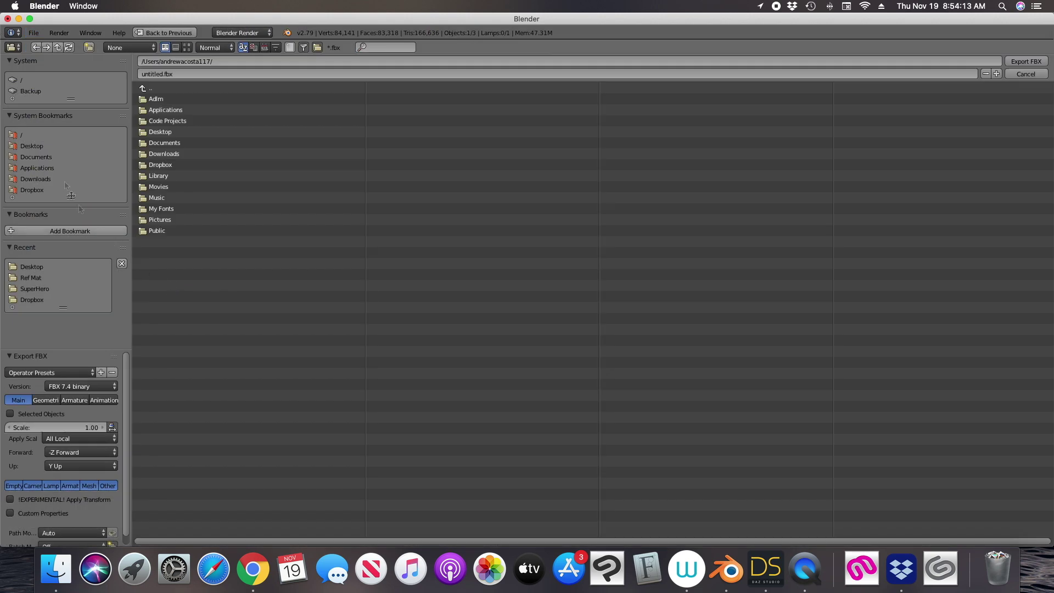
{"action": "left_click", "coordinate": [47, 147]}
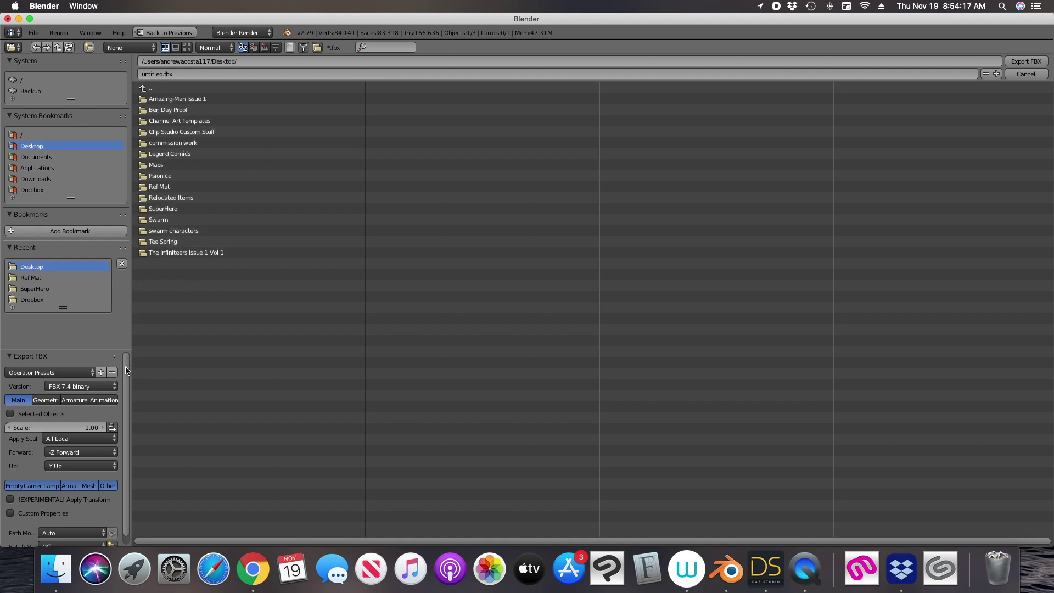
Set the FBX export's Path Mode to Copy and enable embedding of textures.
{"action": "scroll", "coordinate": [125, 369], "scroll_direction": "down", "scroll_amount": 3}
{"action": "scroll", "coordinate": [125, 369], "scroll_direction": "up", "scroll_amount": 3}
{"action": "scroll", "coordinate": [128, 374], "scroll_direction": "down", "scroll_amount": 2}
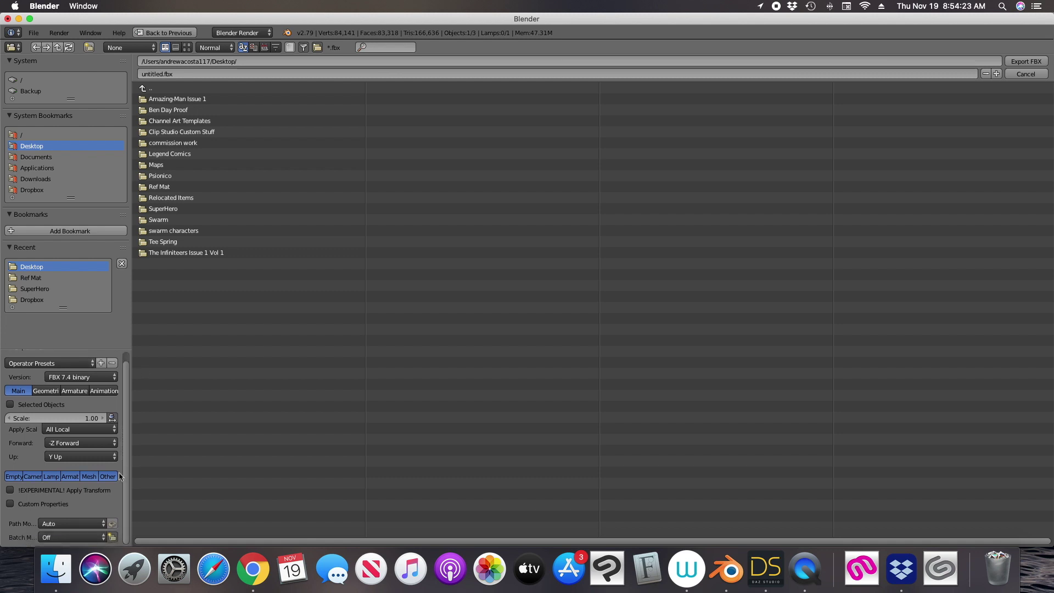
{"action": "left_click_drag", "start_coordinate": [130, 472], "coordinate": [161, 478]}
{"action": "left_click", "coordinate": [61, 524]}
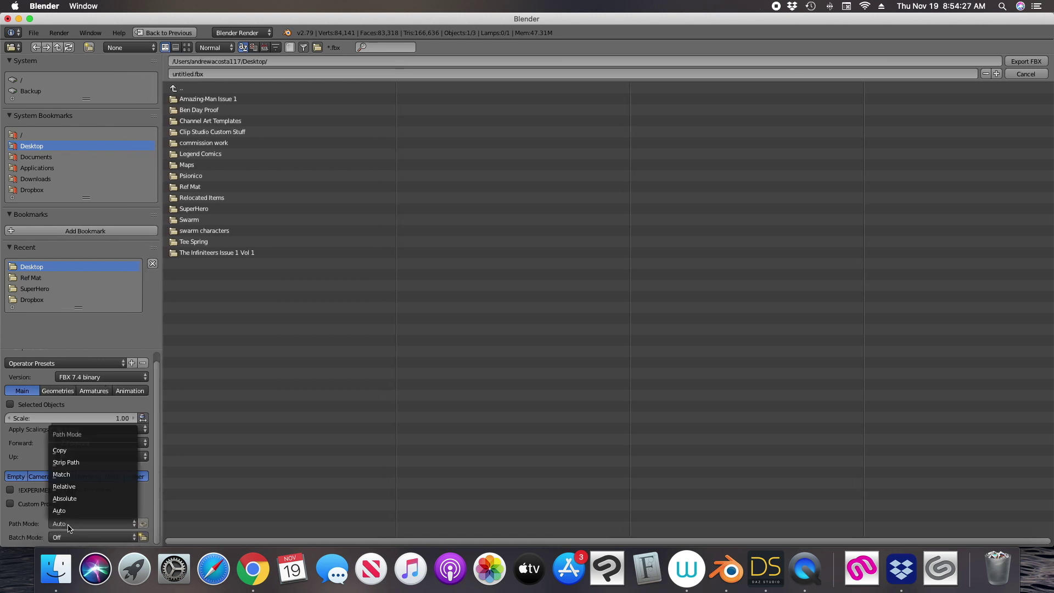
{"action": "left_click", "coordinate": [67, 454]}
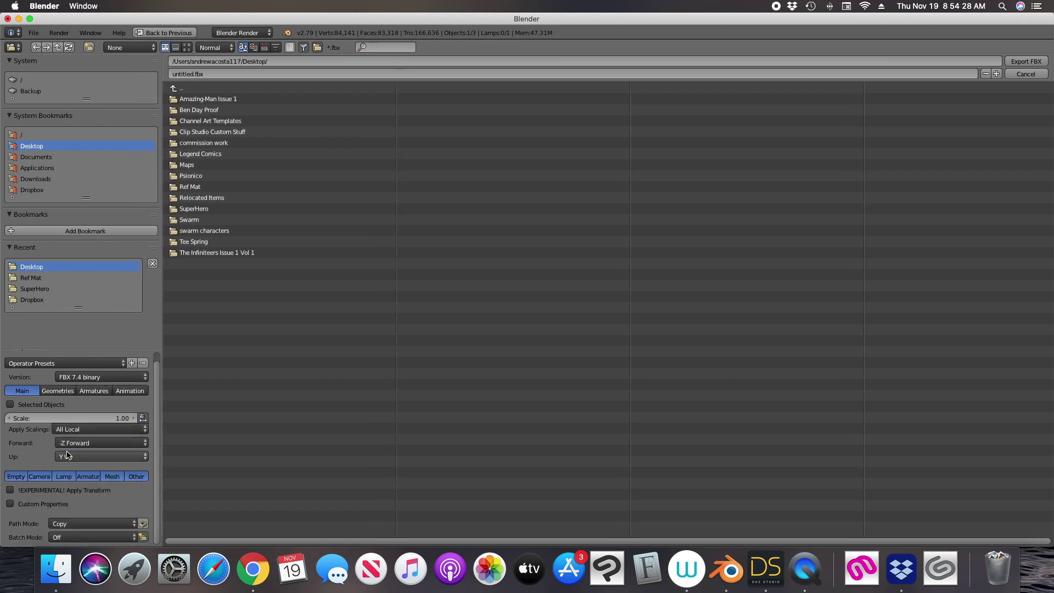
{"action": "left_click", "coordinate": [143, 523]}
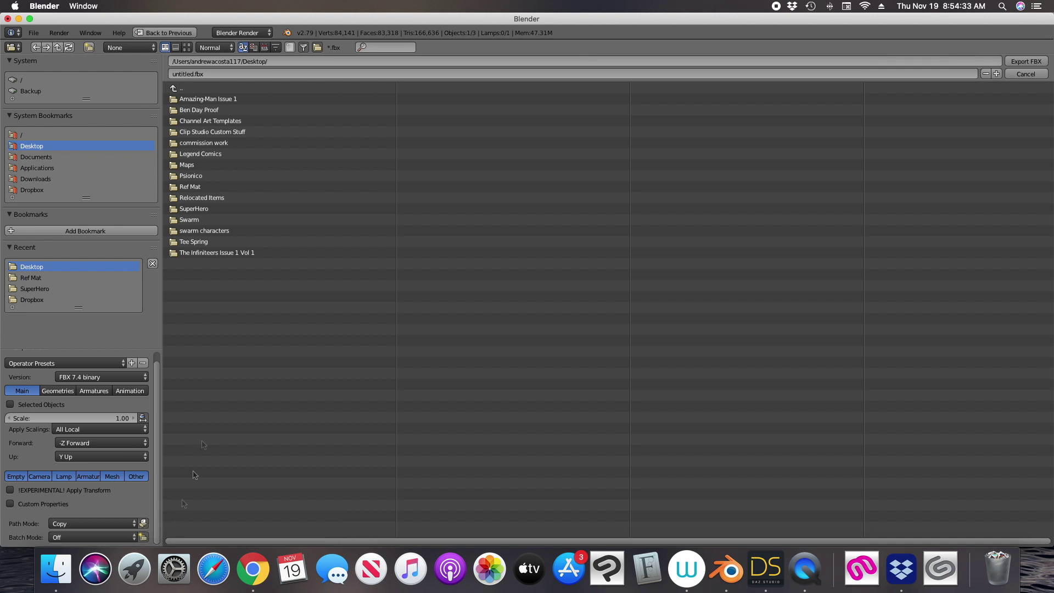
Name the export file superhero001.fbx and export it.
{"action": "left_click", "coordinate": [191, 75]}
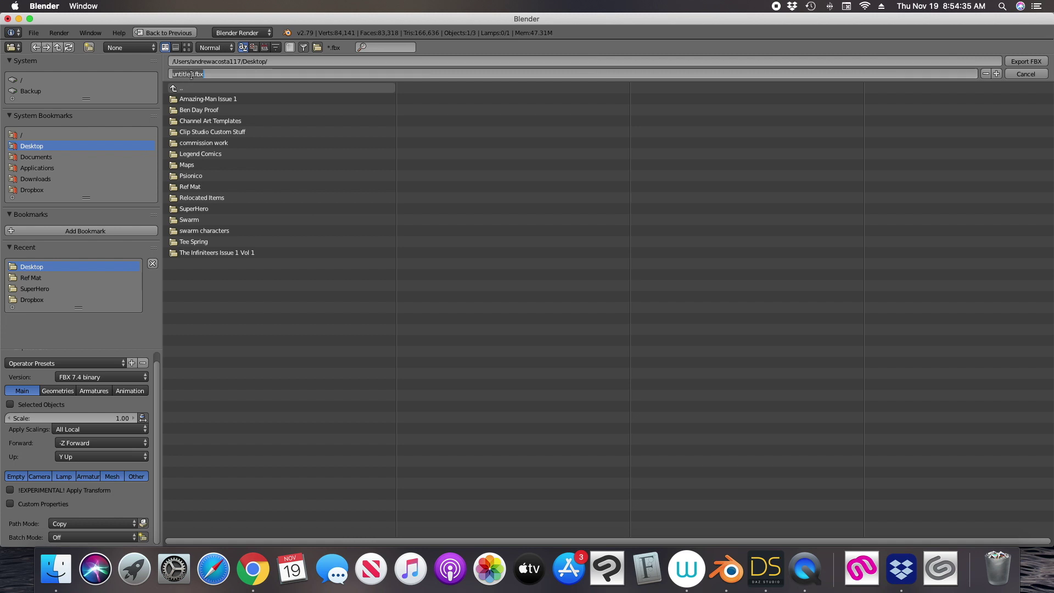
{"action": "left_click", "coordinate": [193, 74]}
{"action": "type", "text": "superhero001"}
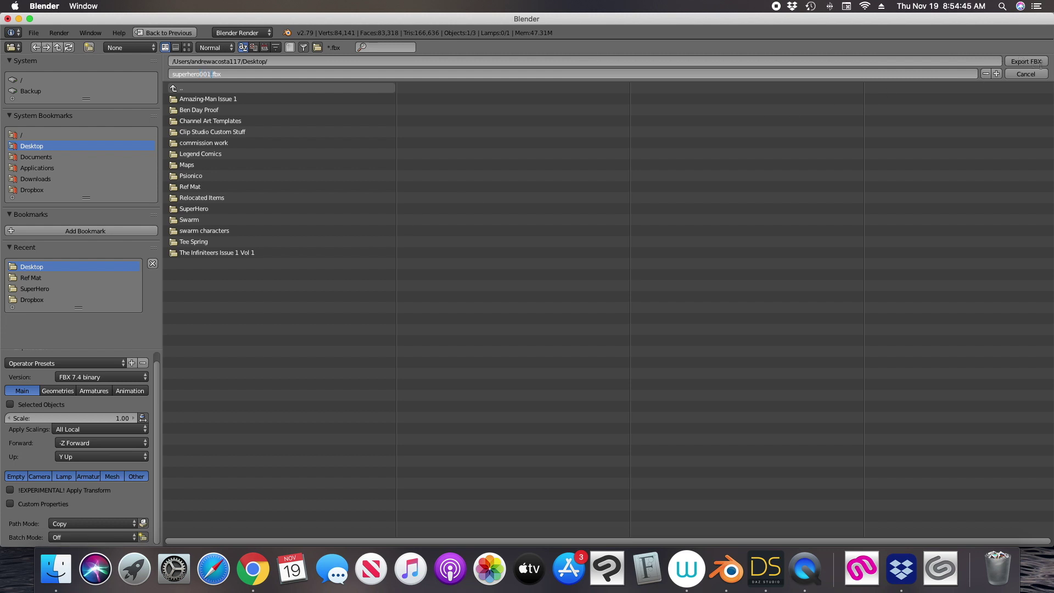
{"action": "key", "text": "Return"}
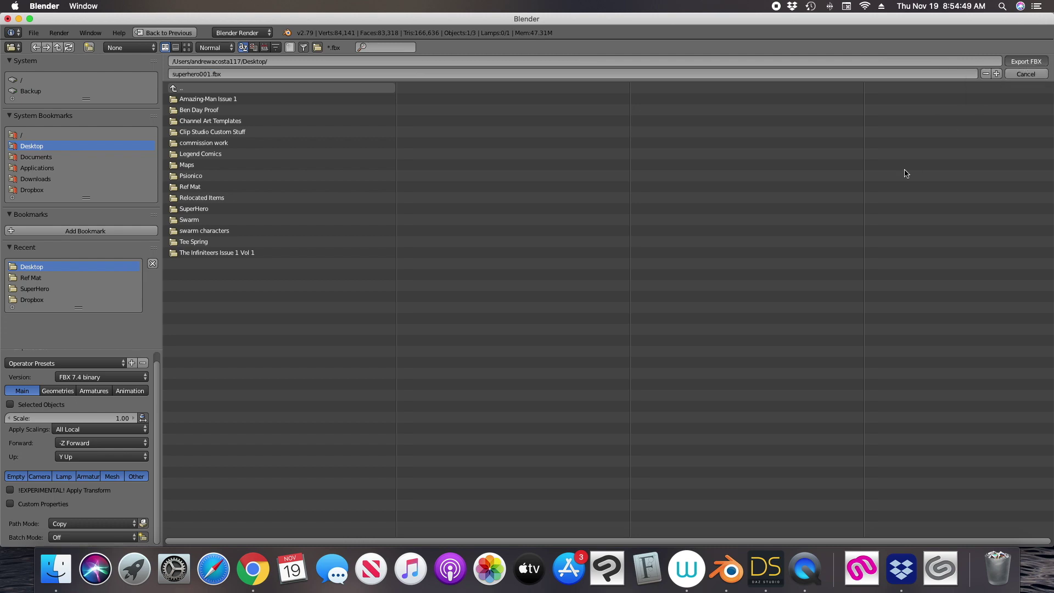
{"action": "key", "text": "Return"}
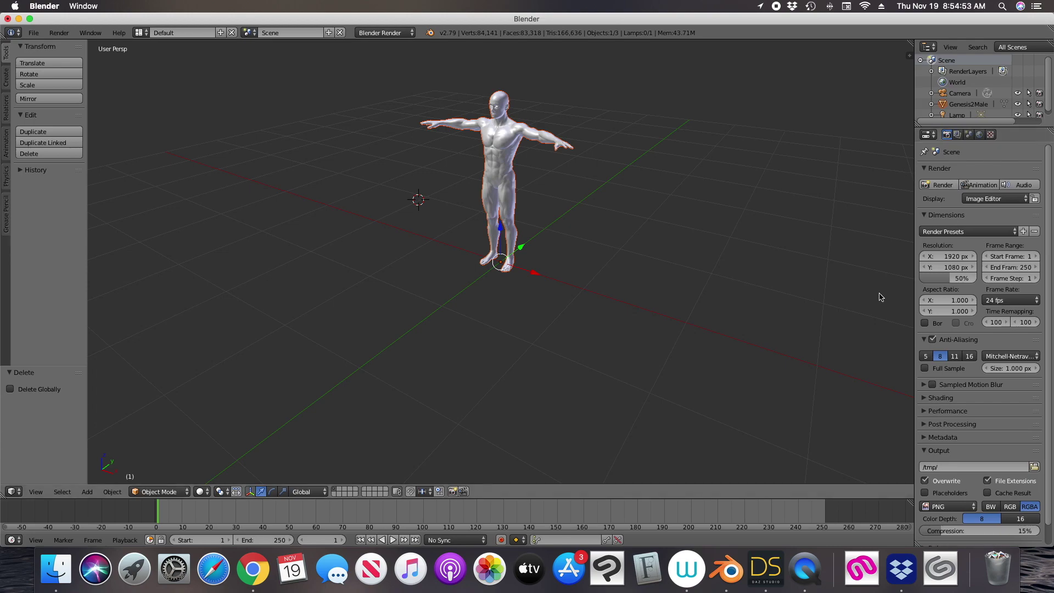
Switch to Mixamo in Chrome and show its Animations library.
{"action": "left_click", "coordinate": [250, 565]}
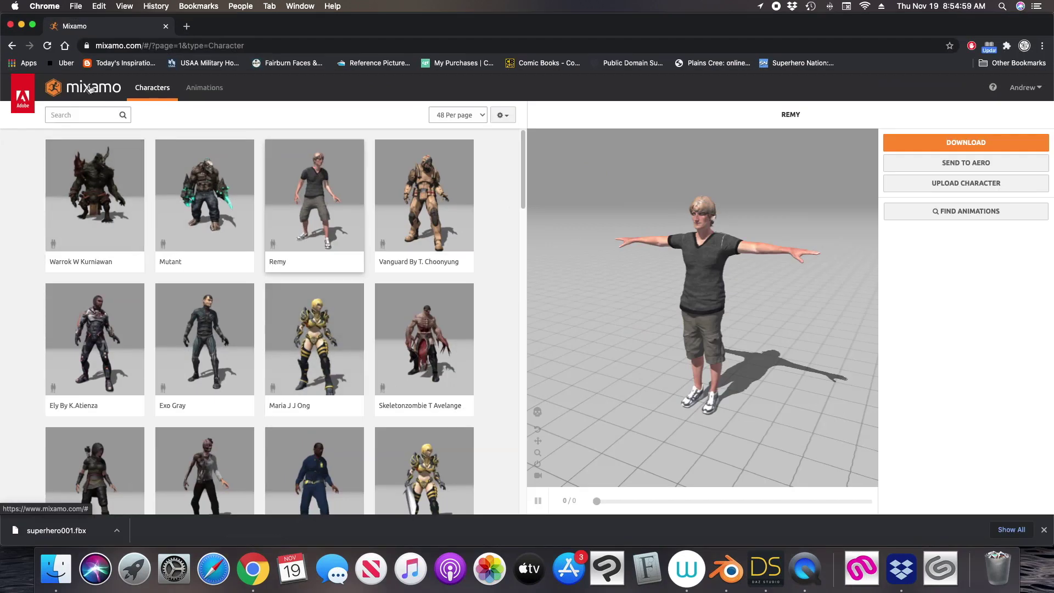
{"action": "left_click", "coordinate": [88, 90]}
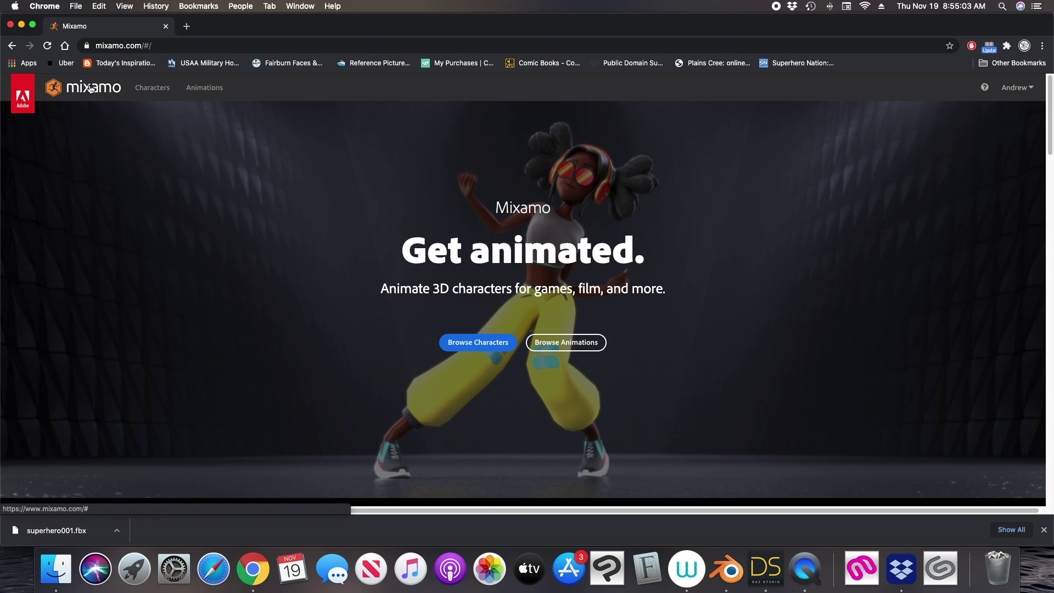
{"action": "left_click", "coordinate": [205, 90]}
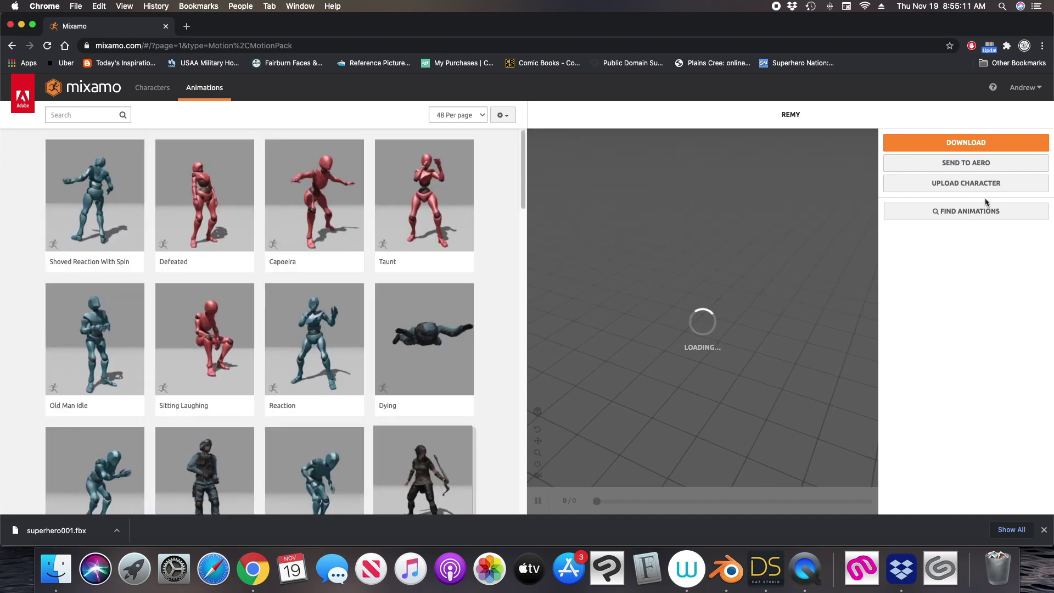
Upload superhero001.fbx from the Desktop to Mixamo as a new character.
{"action": "left_click", "coordinate": [976, 184]}
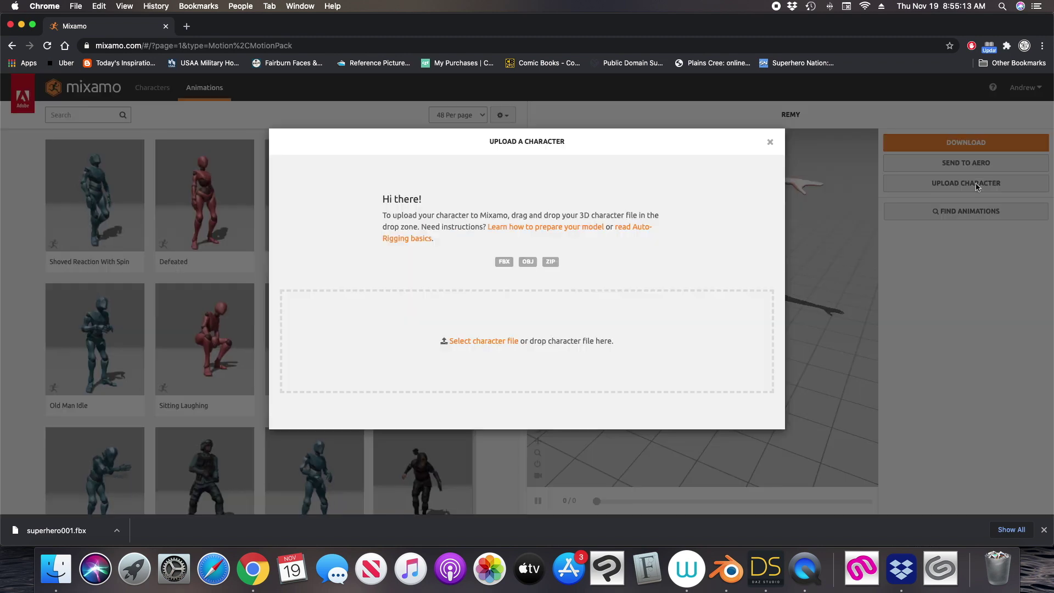
{"action": "left_click", "coordinate": [478, 341]}
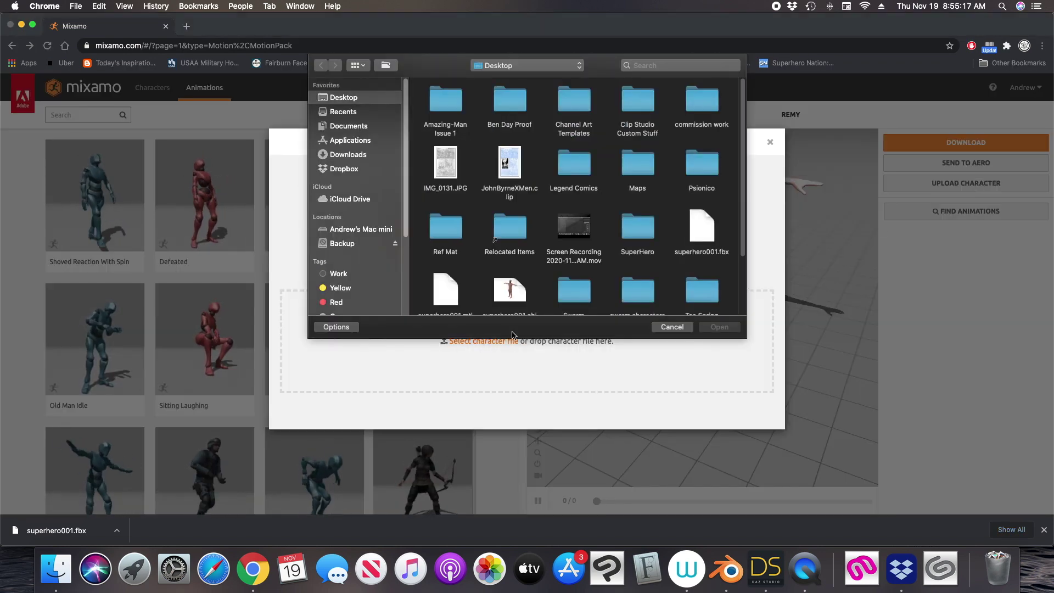
{"action": "left_click", "coordinate": [697, 255]}
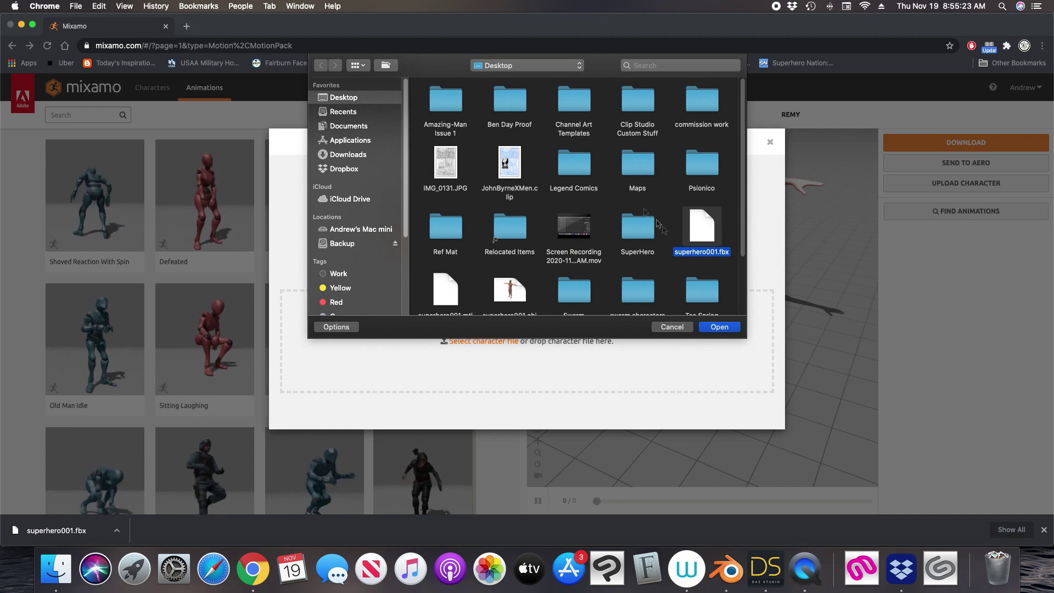
{"action": "left_click", "coordinate": [719, 327]}
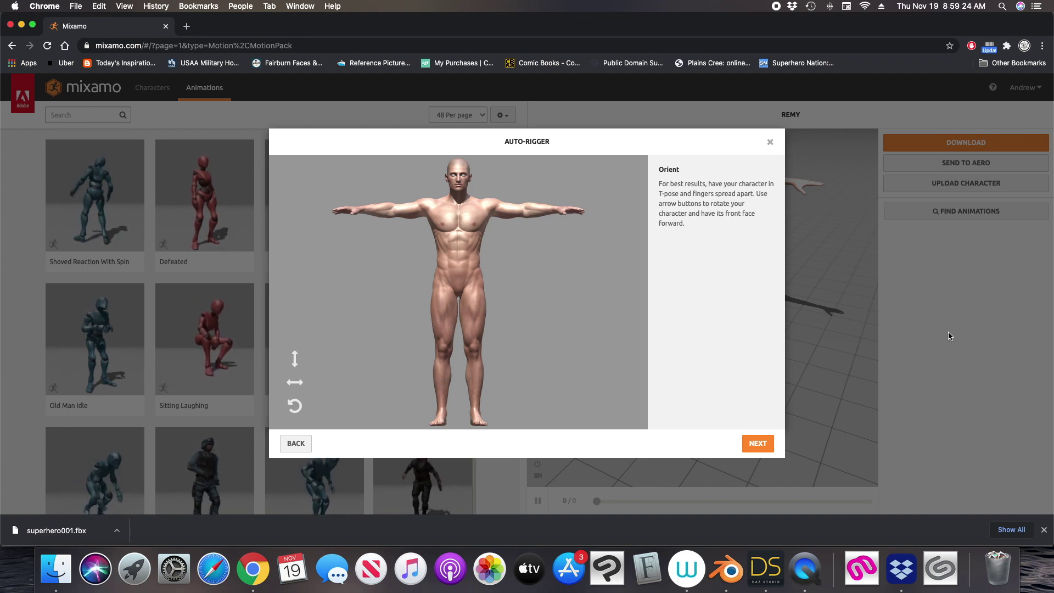
Accept the character's orientation in the Auto-Rigger and place the chin marker on the figure's chin.
{"action": "left_click", "coordinate": [756, 446]}
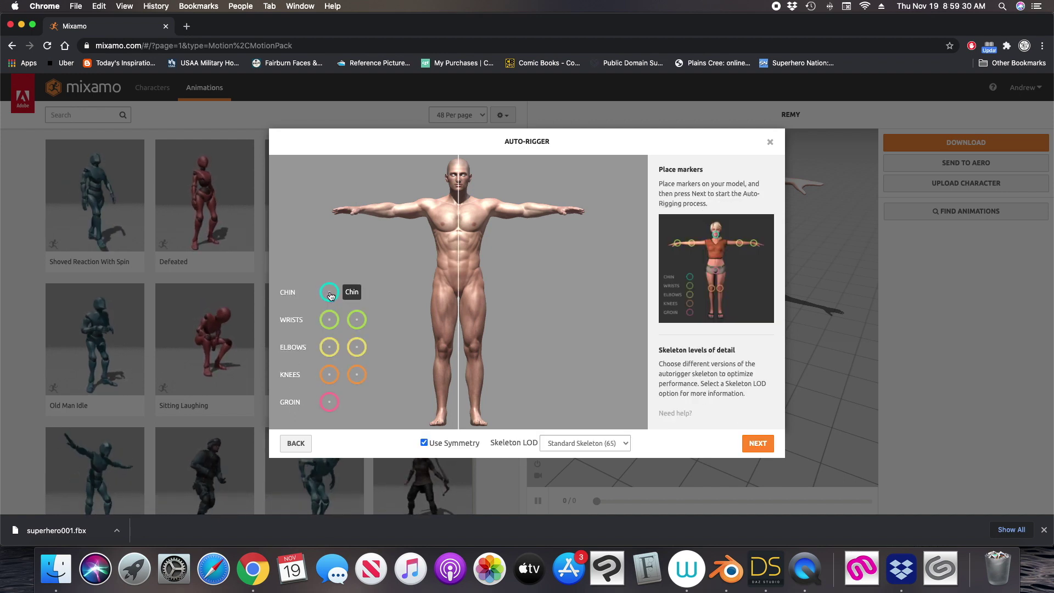
{"action": "mouse_move", "coordinate": [330, 293]}
{"action": "left_mouse_down"}
{"action": "mouse_move", "coordinate": [387, 277]}
{"action": "mouse_move", "coordinate": [460, 192]}
{"action": "left_mouse_up"}
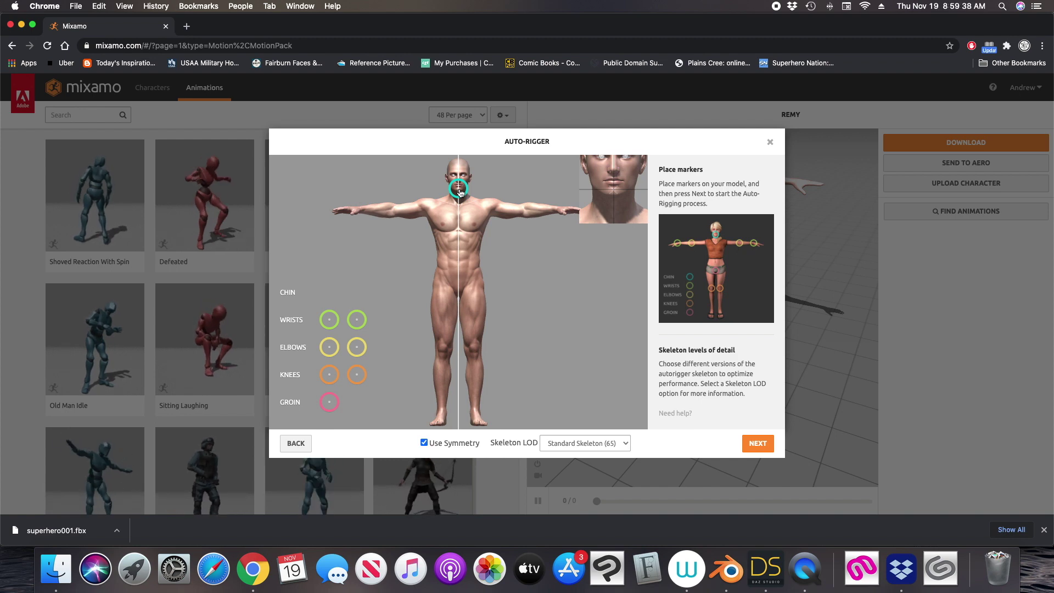
{"action": "left_click_drag", "start_coordinate": [461, 192], "coordinate": [460, 191]}
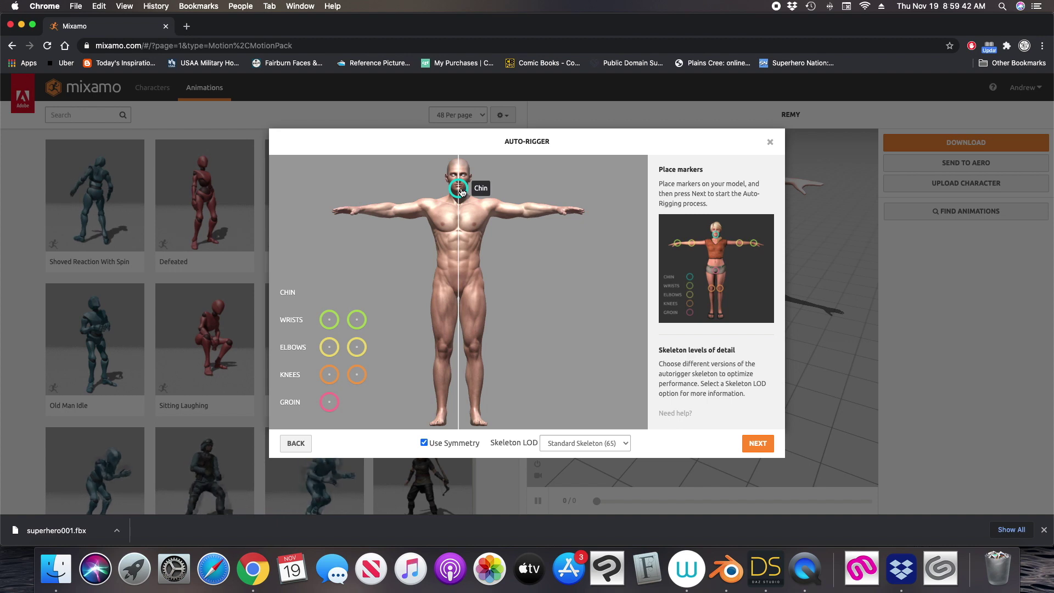
{"action": "left_click_drag", "start_coordinate": [461, 192], "coordinate": [461, 192]}
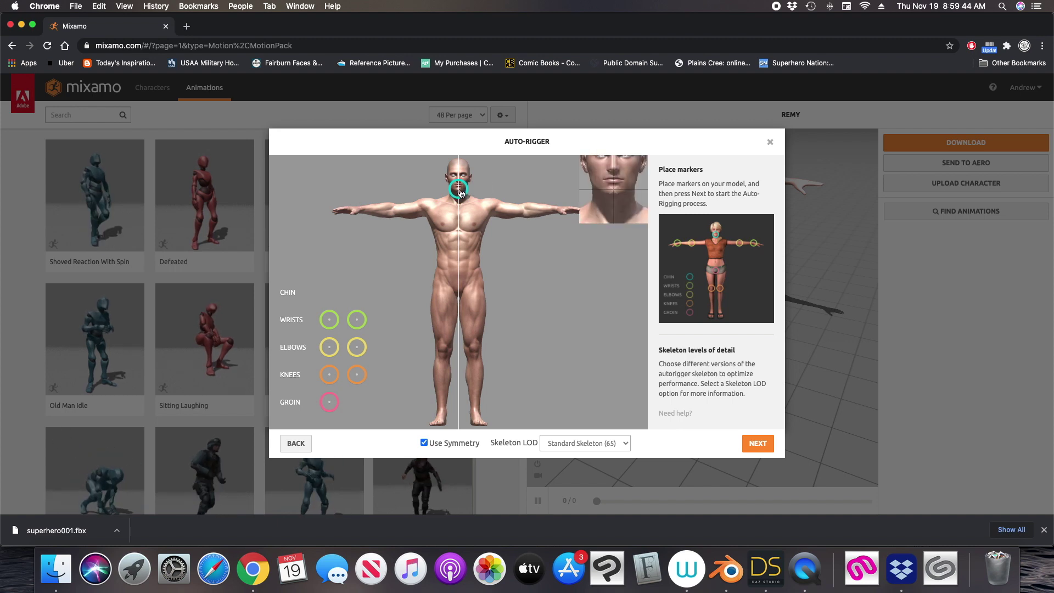
Place the wrist, elbow, knee and groin markers on the matching joints of the figure in the Auto-Rigger.
{"action": "left_click_drag", "start_coordinate": [461, 192], "coordinate": [461, 193]}
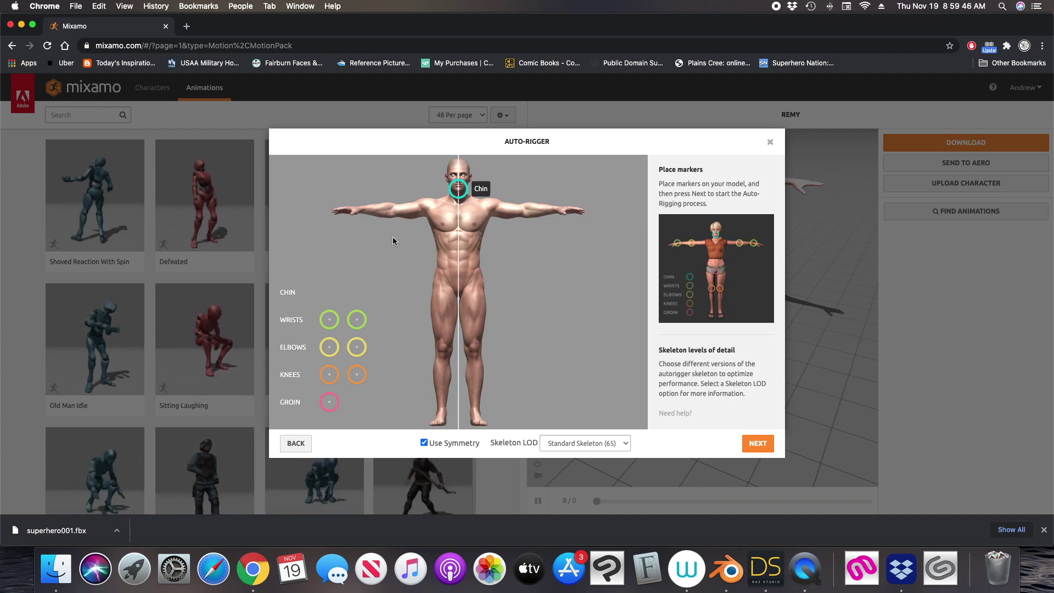
{"action": "mouse_move", "coordinate": [329, 319]}
{"action": "left_mouse_down"}
{"action": "mouse_move", "coordinate": [385, 210]}
{"action": "mouse_move", "coordinate": [362, 212]}
{"action": "left_mouse_up"}
{"action": "mouse_move", "coordinate": [331, 352]}
{"action": "left_mouse_down"}
{"action": "mouse_move", "coordinate": [380, 295]}
{"action": "mouse_move", "coordinate": [392, 213]}
{"action": "left_mouse_up"}
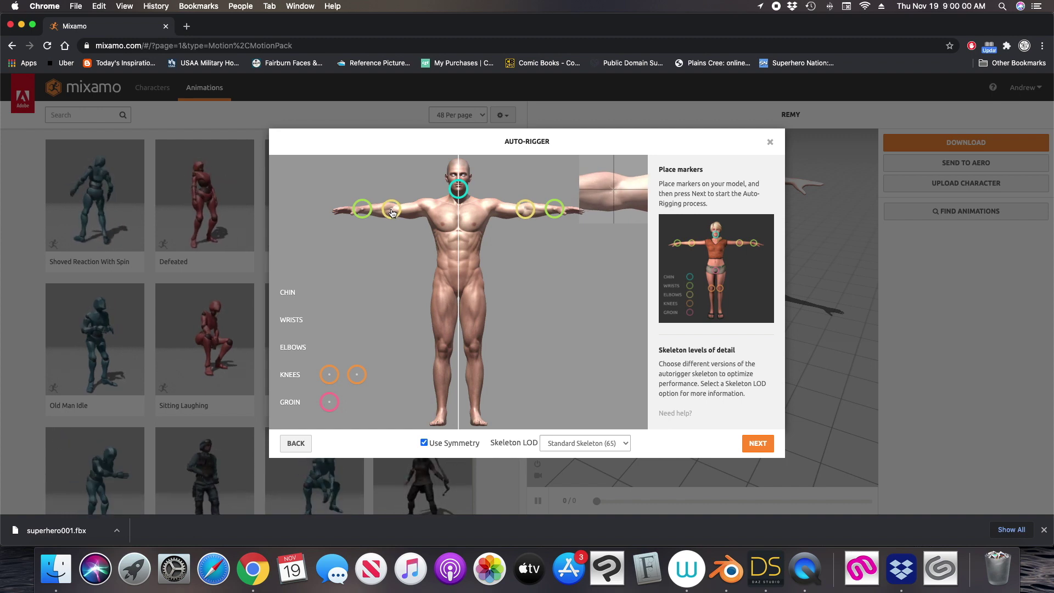
{"action": "left_click_drag", "start_coordinate": [392, 213], "coordinate": [393, 213]}
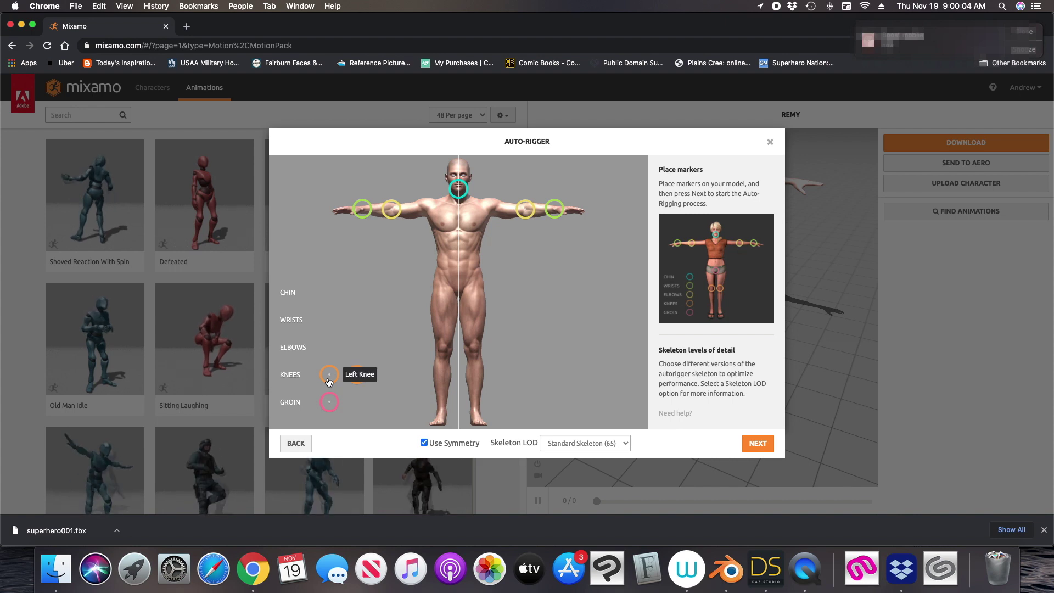
{"action": "left_click_drag", "start_coordinate": [330, 377], "coordinate": [443, 357]}
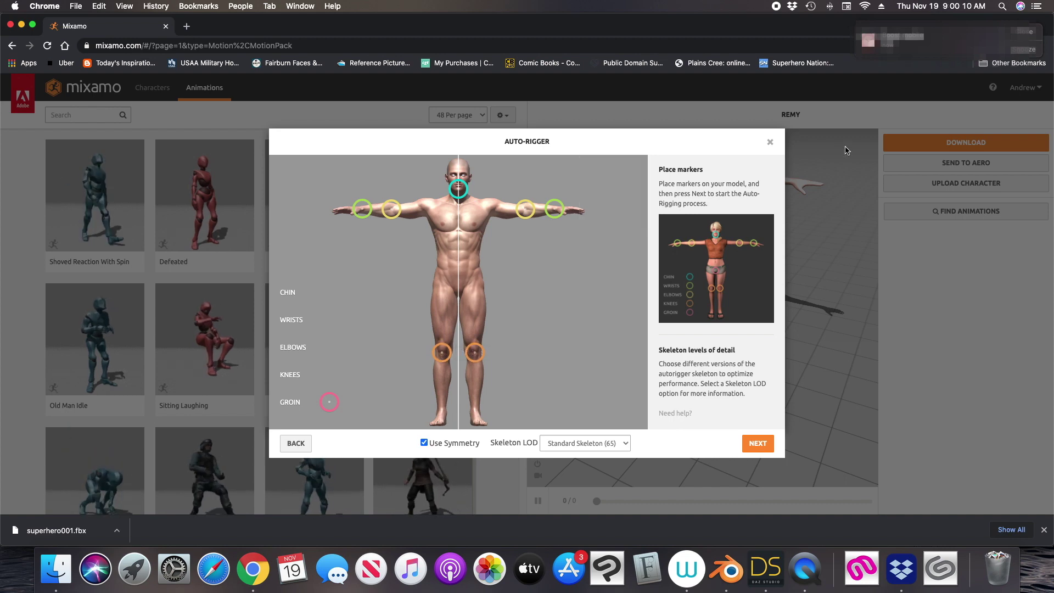
{"action": "left_click", "coordinate": [1035, 37]}
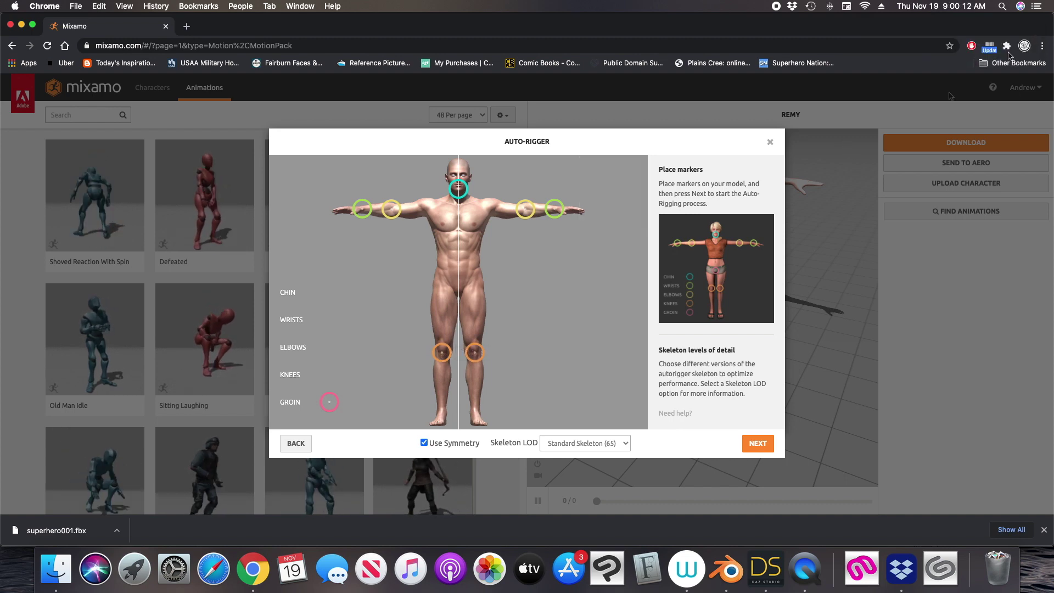
{"action": "mouse_move", "coordinate": [329, 405]}
{"action": "left_mouse_down"}
{"action": "mouse_move", "coordinate": [409, 376]}
{"action": "mouse_move", "coordinate": [462, 294]}
{"action": "left_mouse_up"}
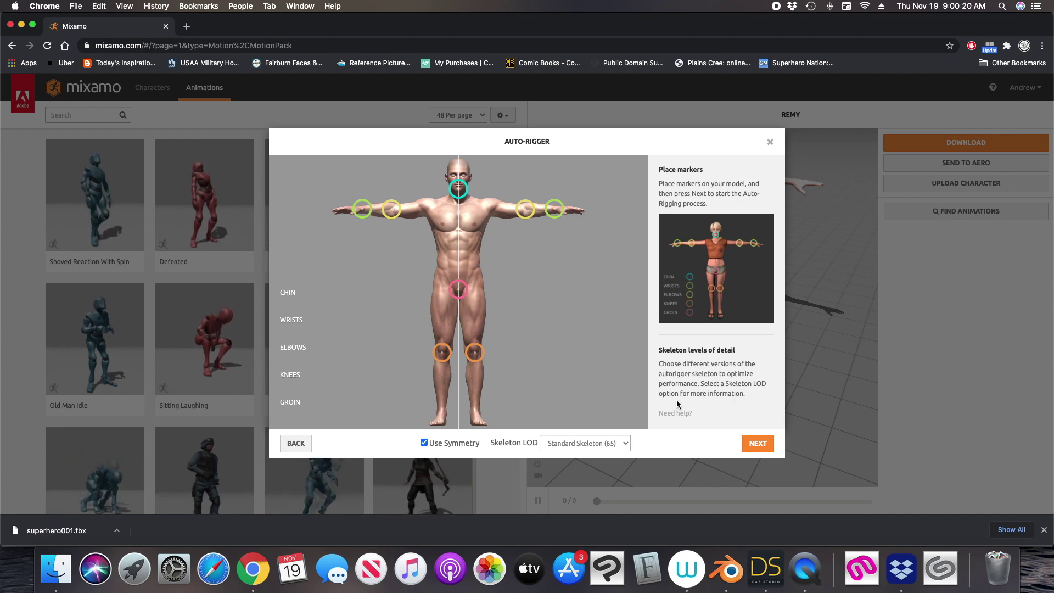
Generate and accept the auto-rigged character, and download it in FBX(.fbx) format with the T-pose.
{"action": "left_click", "coordinate": [756, 444]}
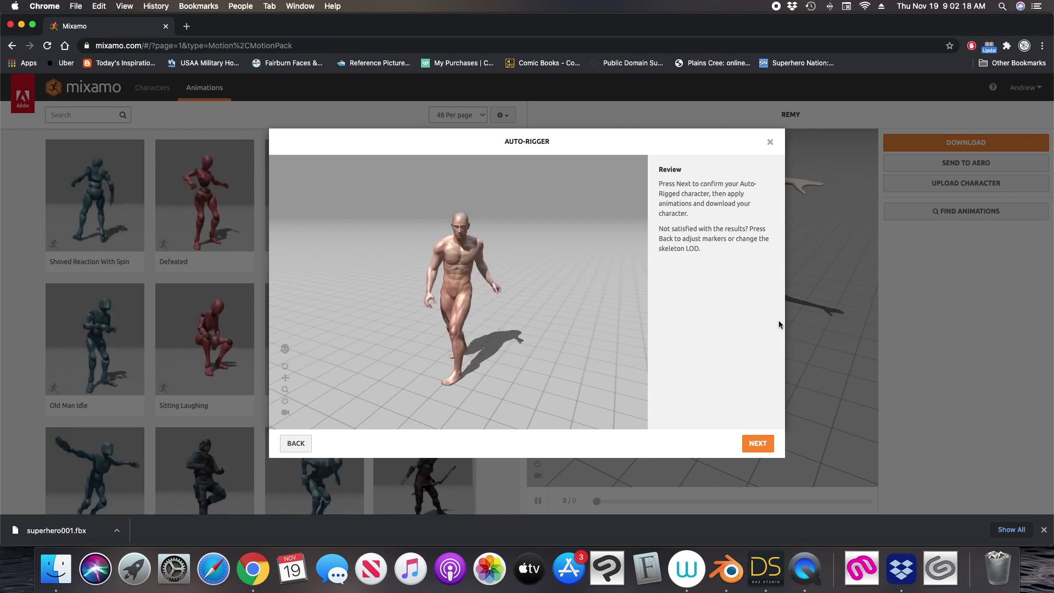
{"action": "left_click", "coordinate": [755, 445]}
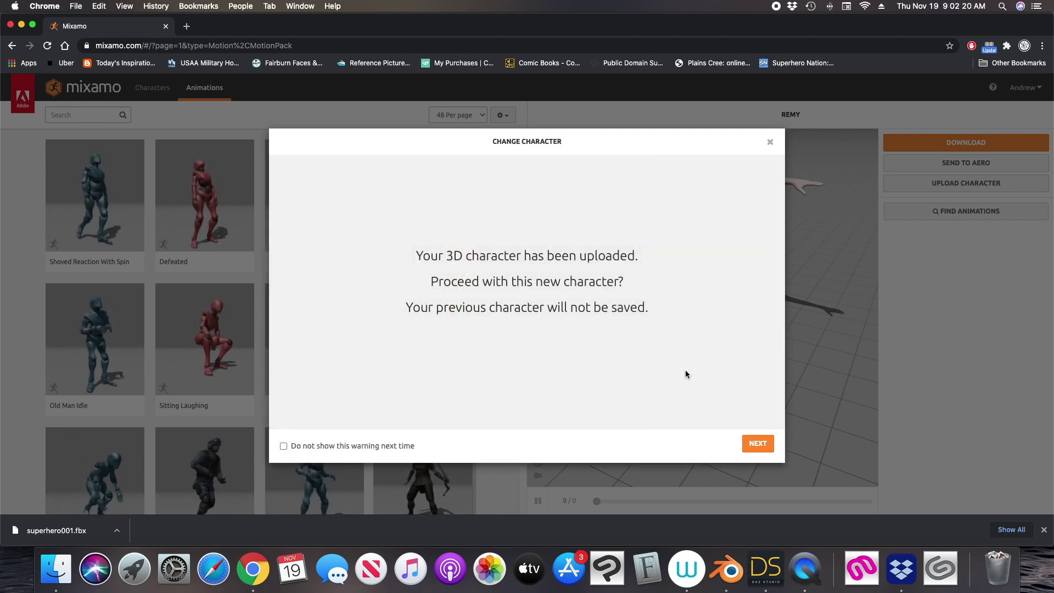
{"action": "left_click", "coordinate": [757, 444]}
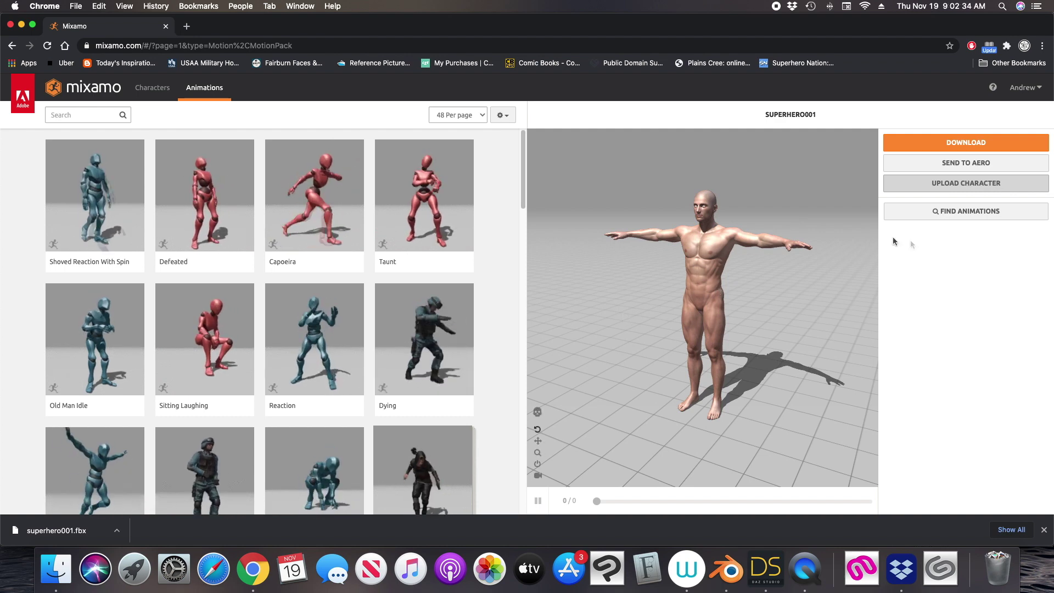
{"action": "left_click", "coordinate": [960, 143]}
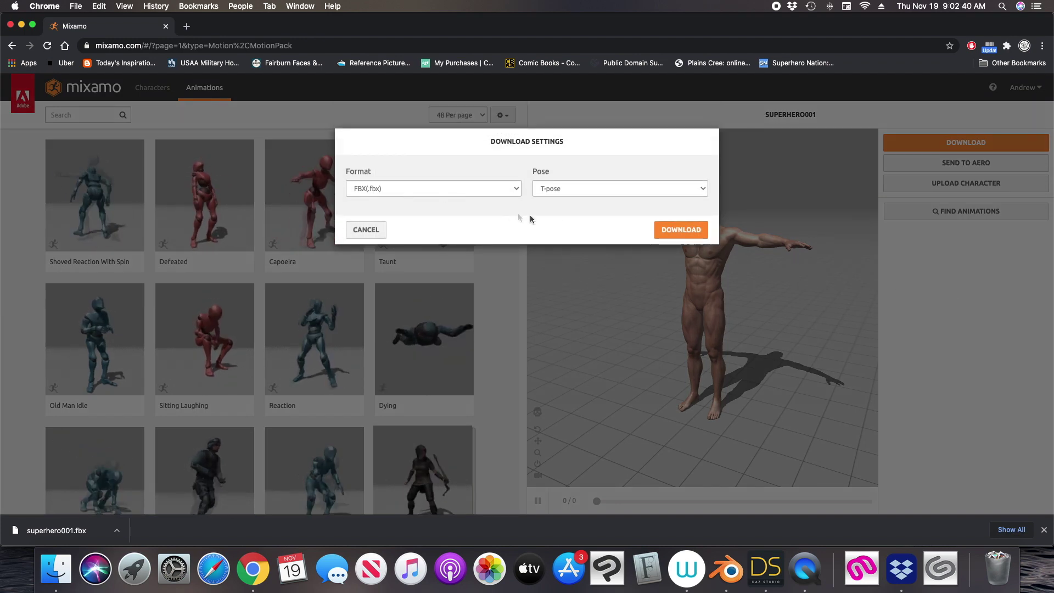
{"action": "left_click", "coordinate": [681, 229]}
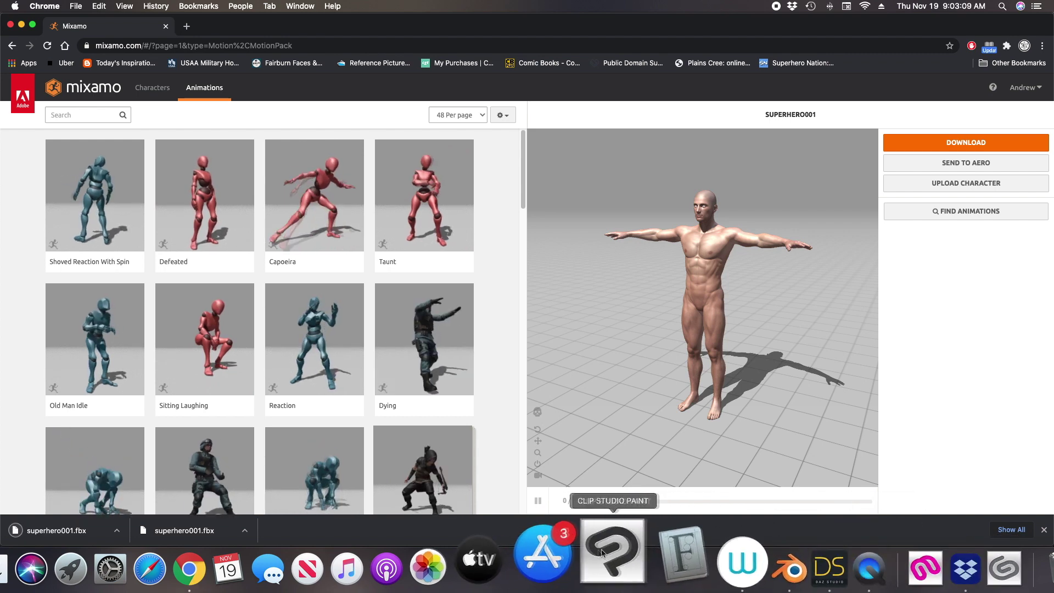
Switch to Clip Studio, launch Modeler and create a new 3D character.
{"action": "left_click", "coordinate": [607, 553]}
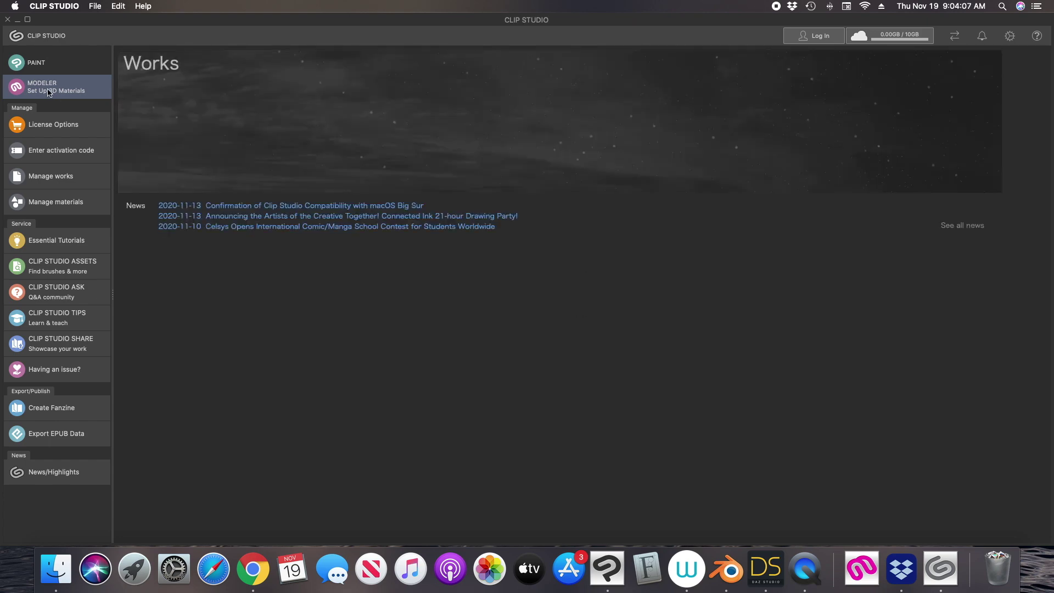
{"action": "left_click", "coordinate": [48, 88]}
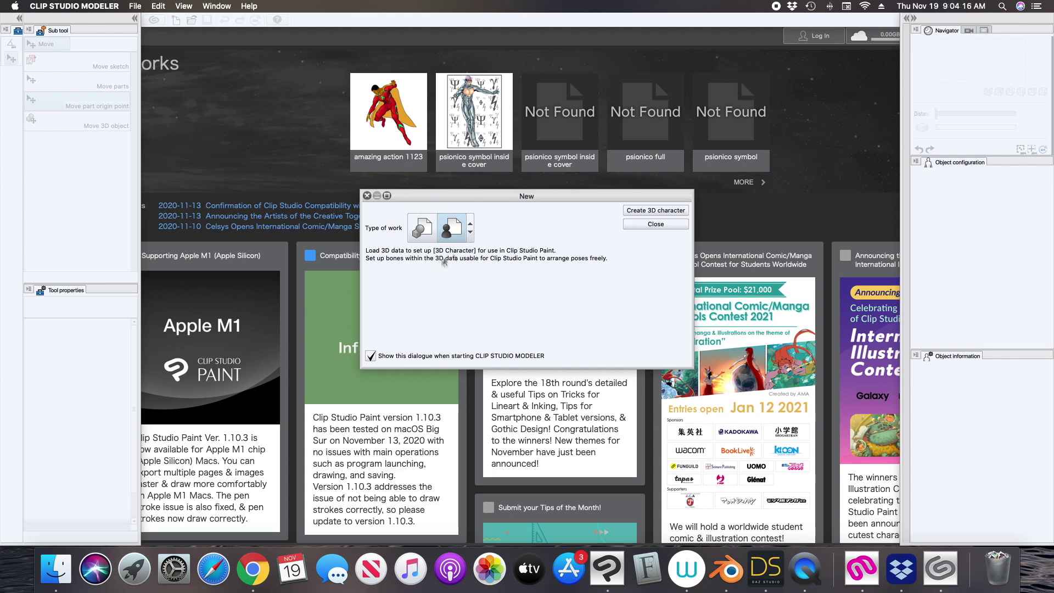
{"action": "left_click", "coordinate": [428, 234]}
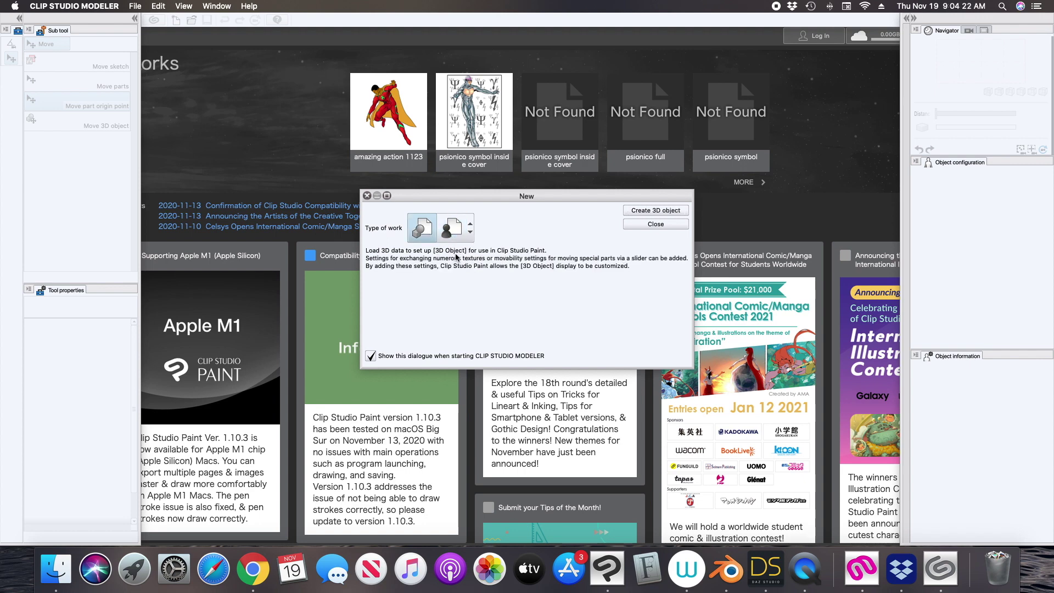
{"action": "left_click", "coordinate": [451, 229]}
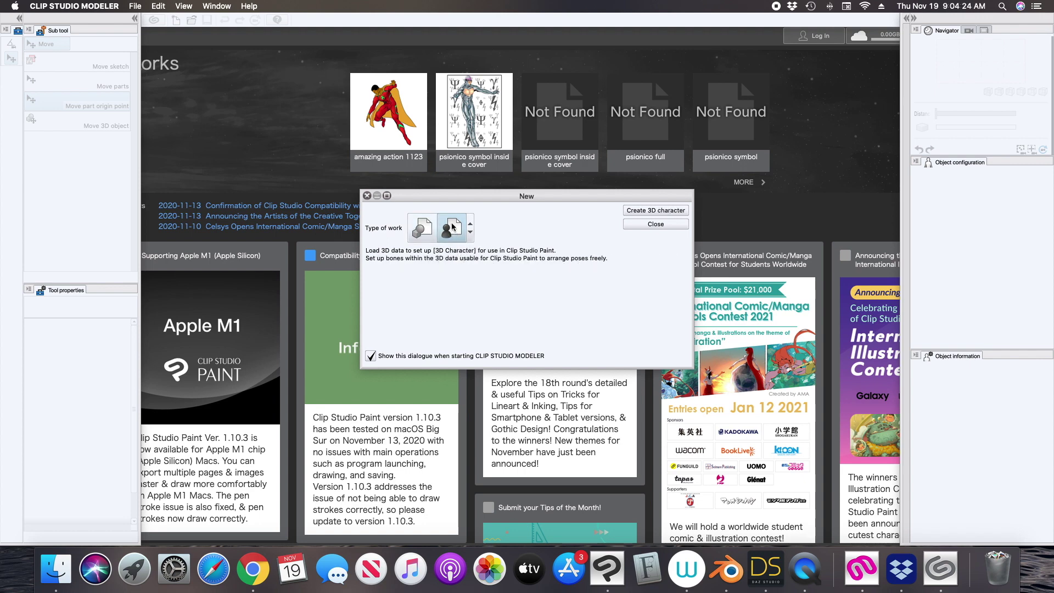
{"action": "left_click", "coordinate": [656, 211]}
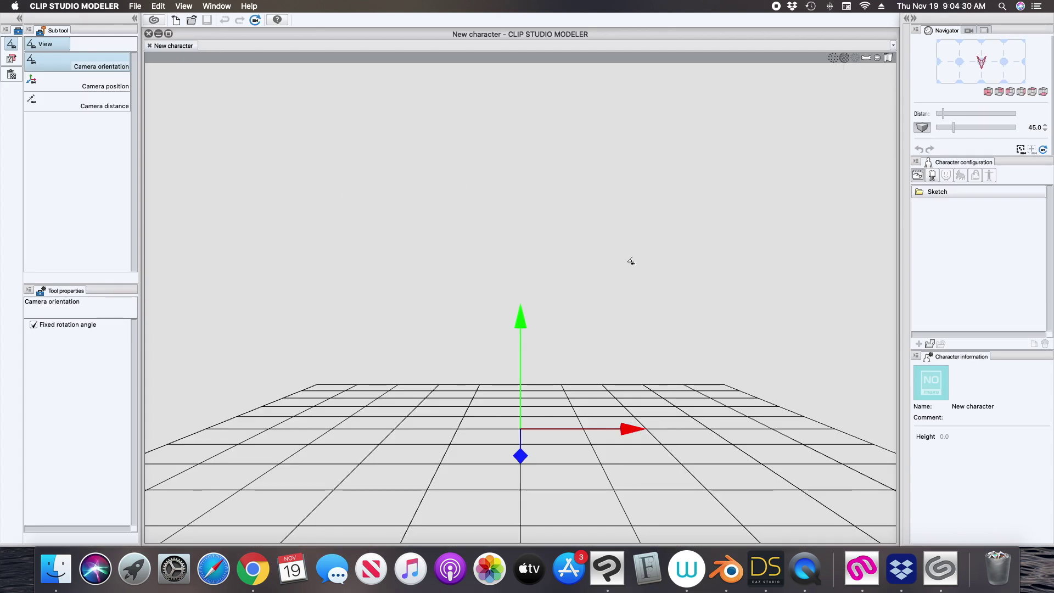
Import superhero001.fbx from the Downloads folder as the new character's body.
{"action": "left_click", "coordinate": [952, 196]}
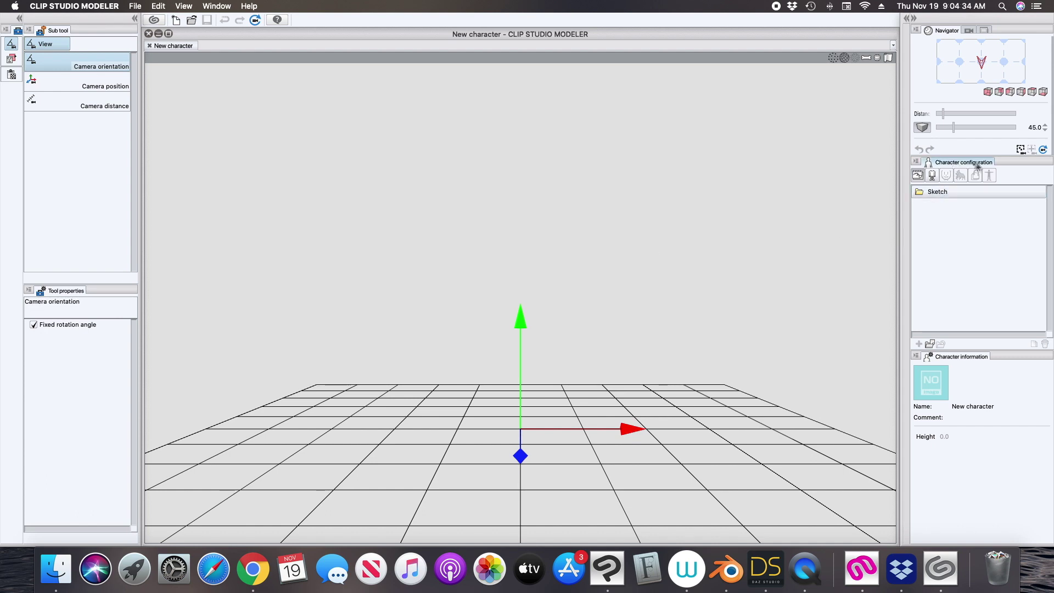
{"action": "left_click", "coordinate": [933, 175]}
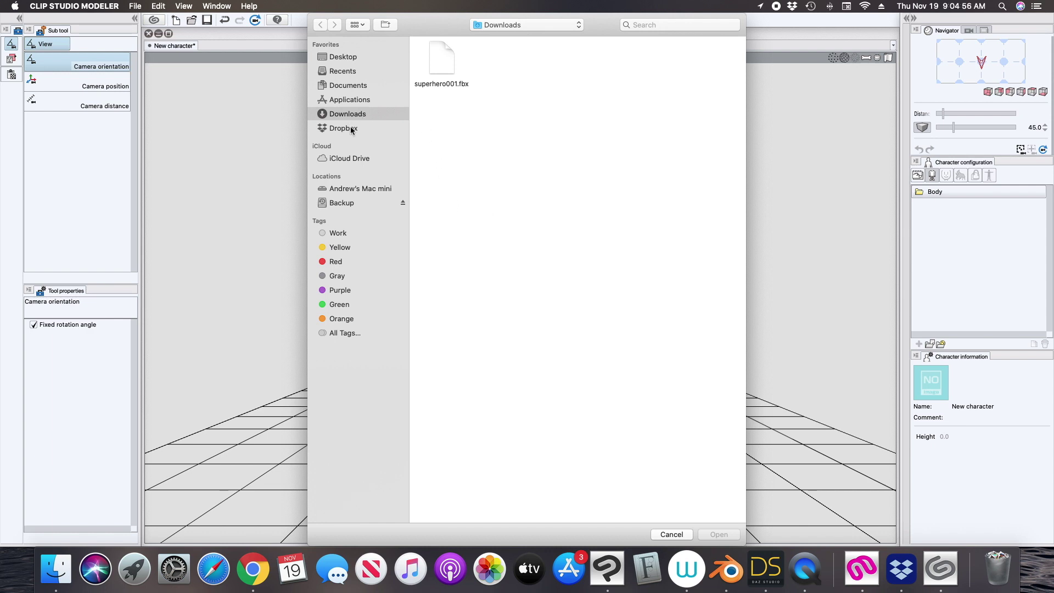
{"action": "left_click", "coordinate": [444, 65]}
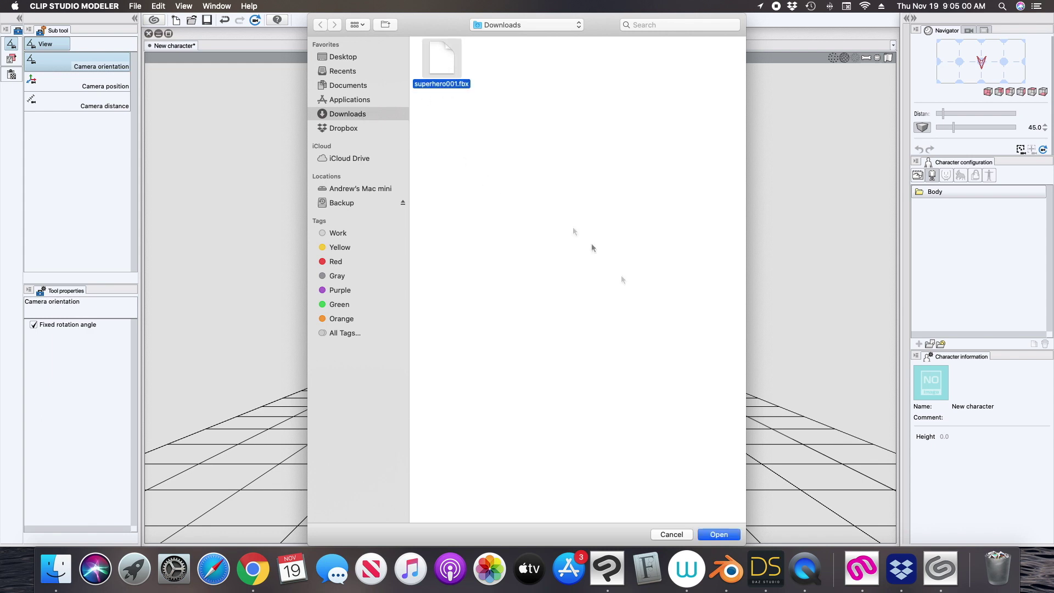
{"action": "left_click", "coordinate": [718, 535]}
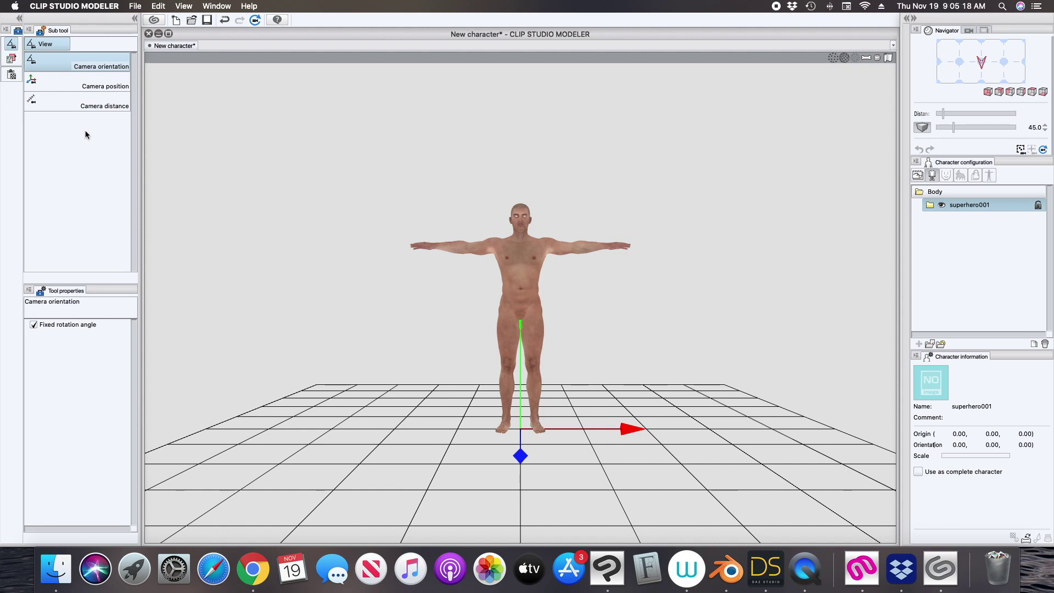
Frame the figure's head and chest in the camera view and capture it as the character's thumbnail.
{"action": "left_click", "coordinate": [82, 103]}
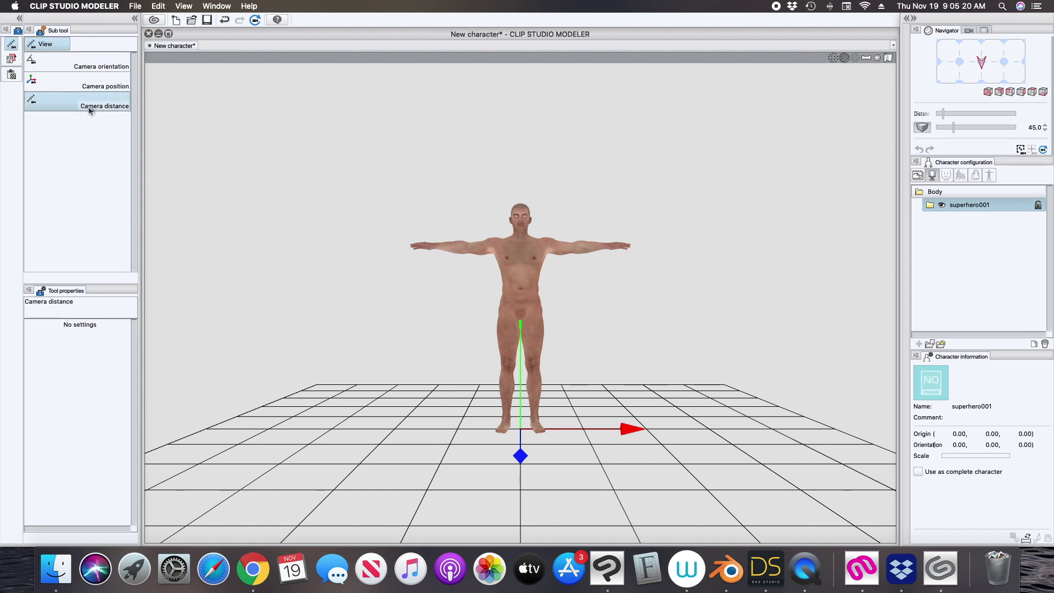
{"action": "left_click_drag", "start_coordinate": [517, 267], "coordinate": [512, 410]}
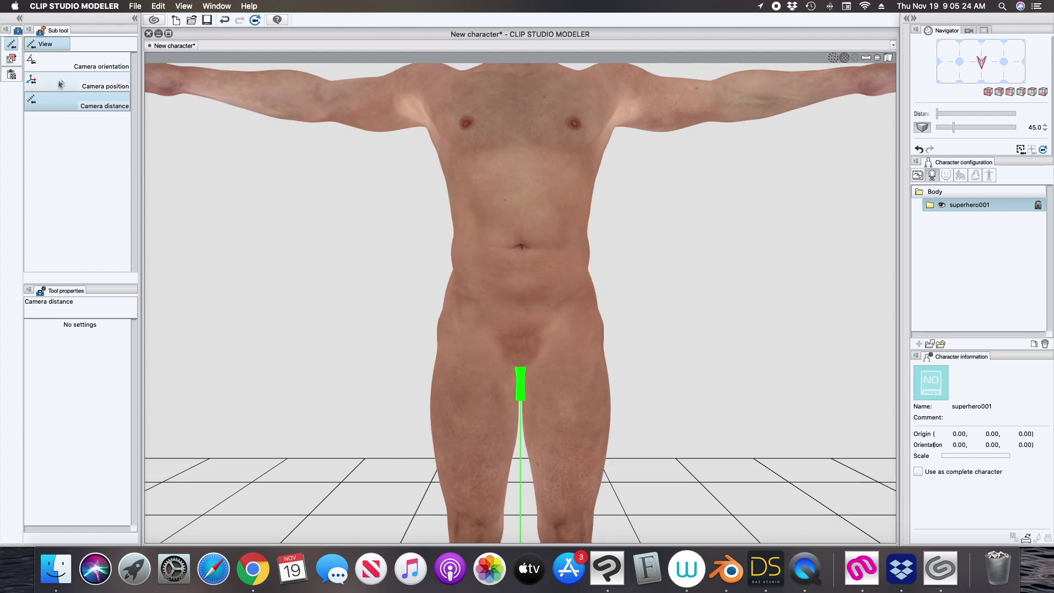
{"action": "left_click", "coordinate": [82, 82]}
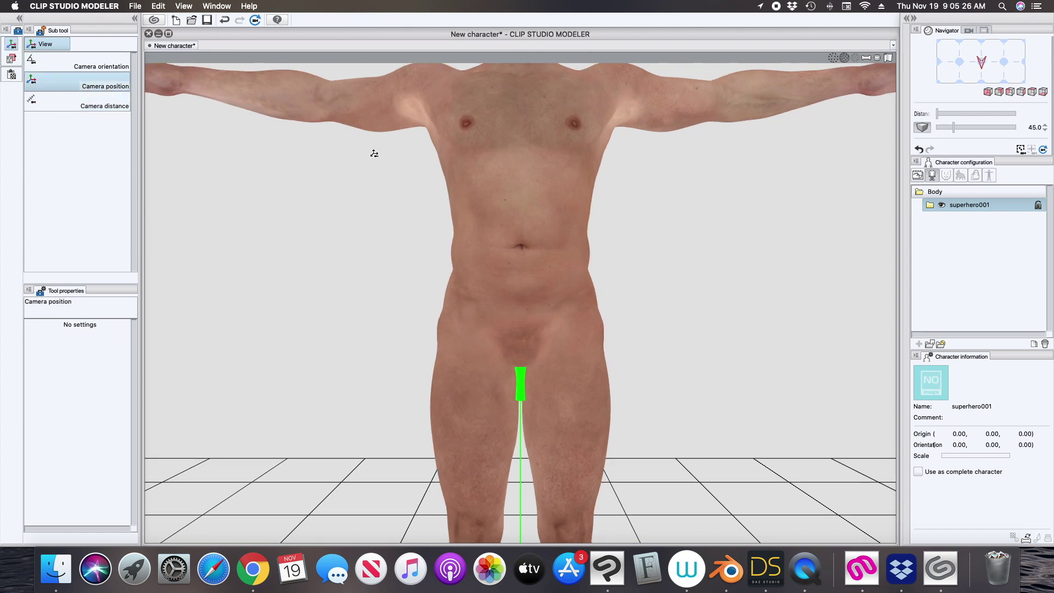
{"action": "left_click_drag", "start_coordinate": [508, 100], "coordinate": [498, 376]}
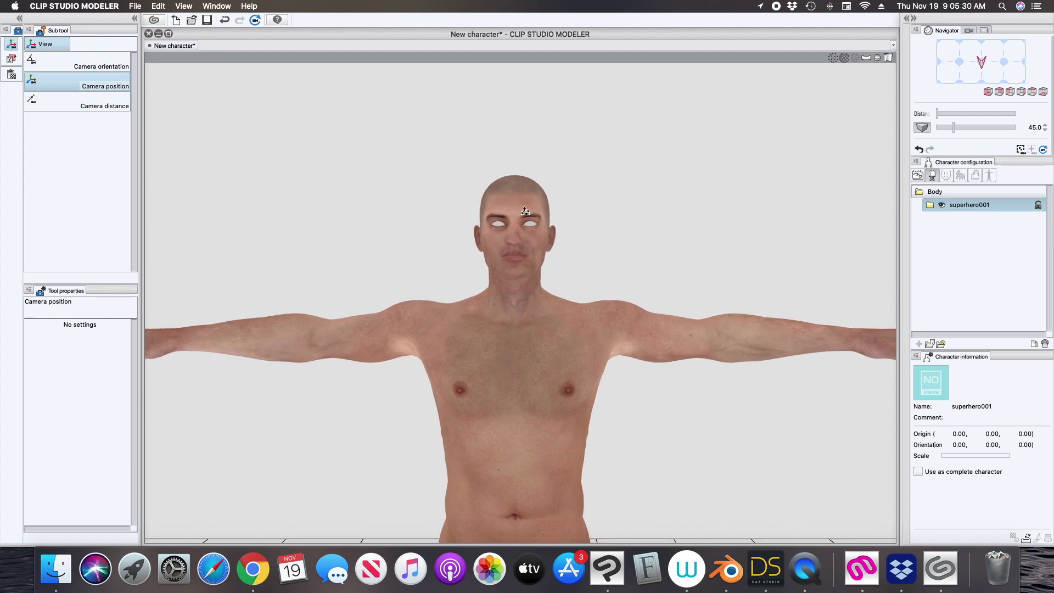
{"action": "left_click", "coordinate": [936, 387]}
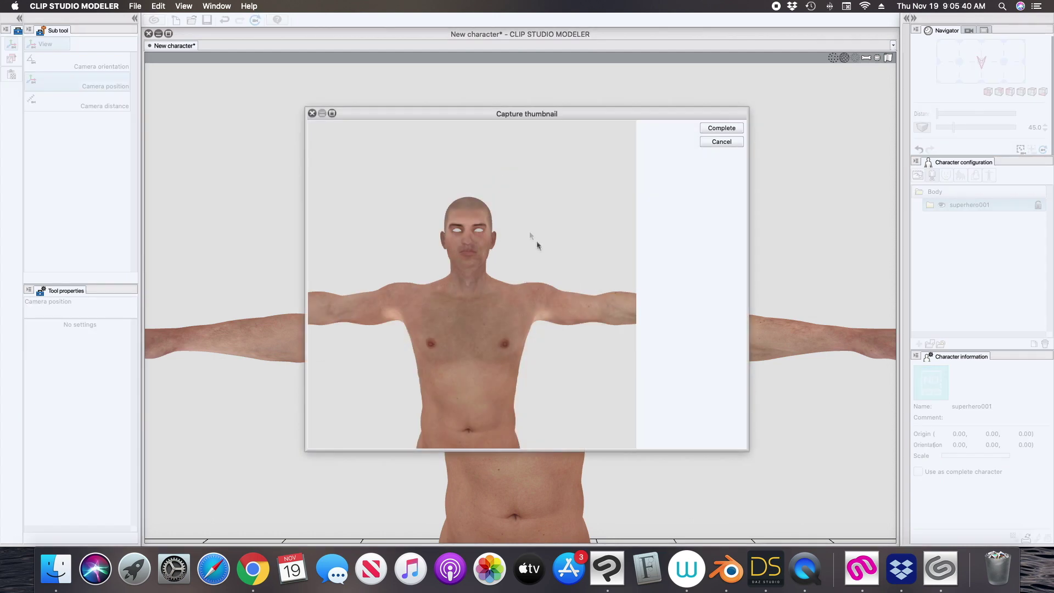
{"action": "left_click", "coordinate": [721, 128]}
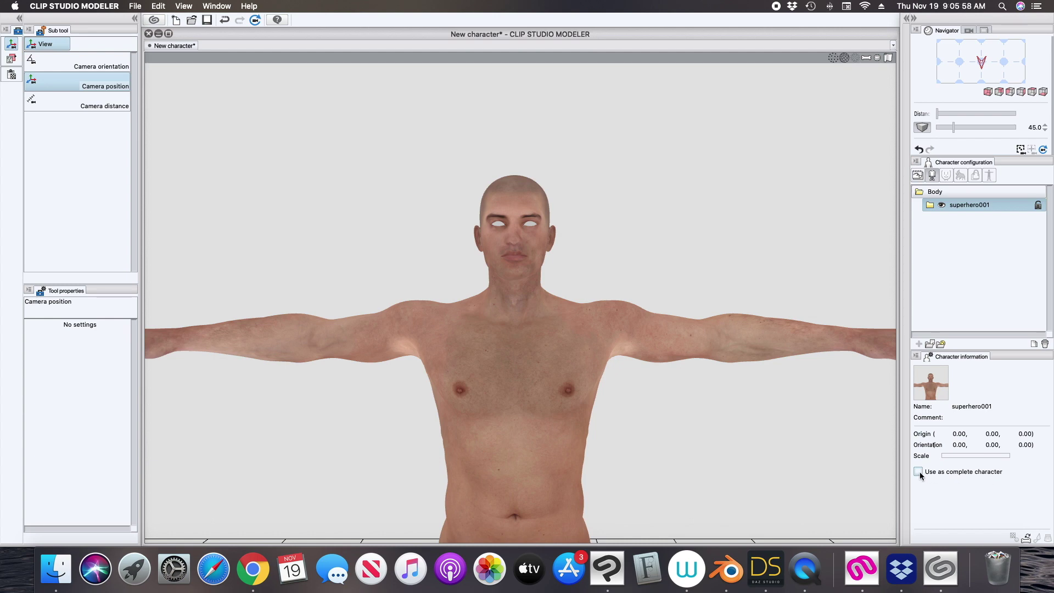
Enable superhero001 for use as a complete character, and start its standard bone setup with the guide model's arms fully up.
{"action": "left_click", "coordinate": [1026, 537]}
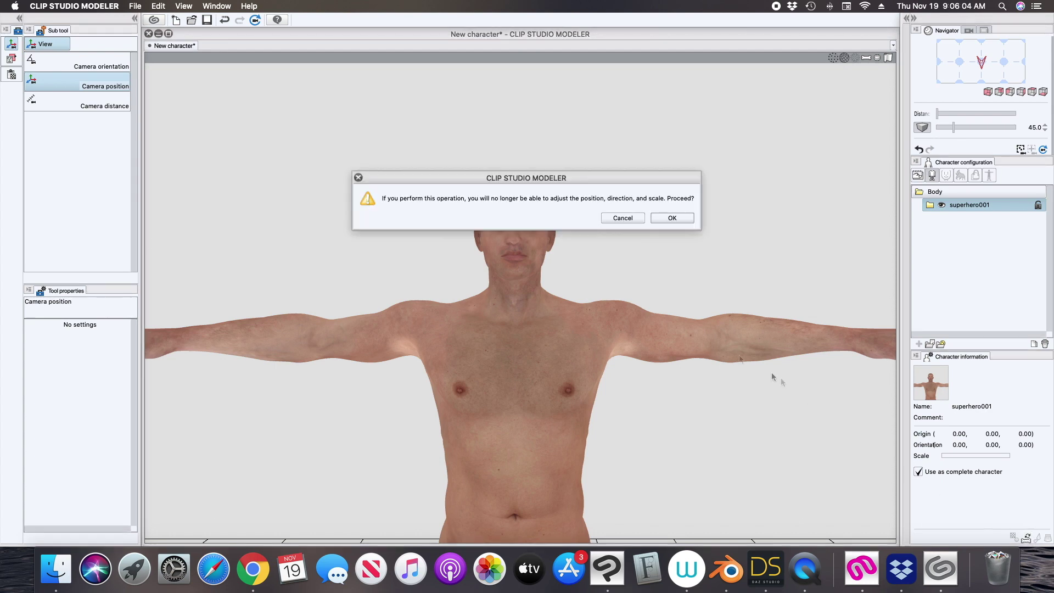
{"action": "left_click", "coordinate": [672, 218]}
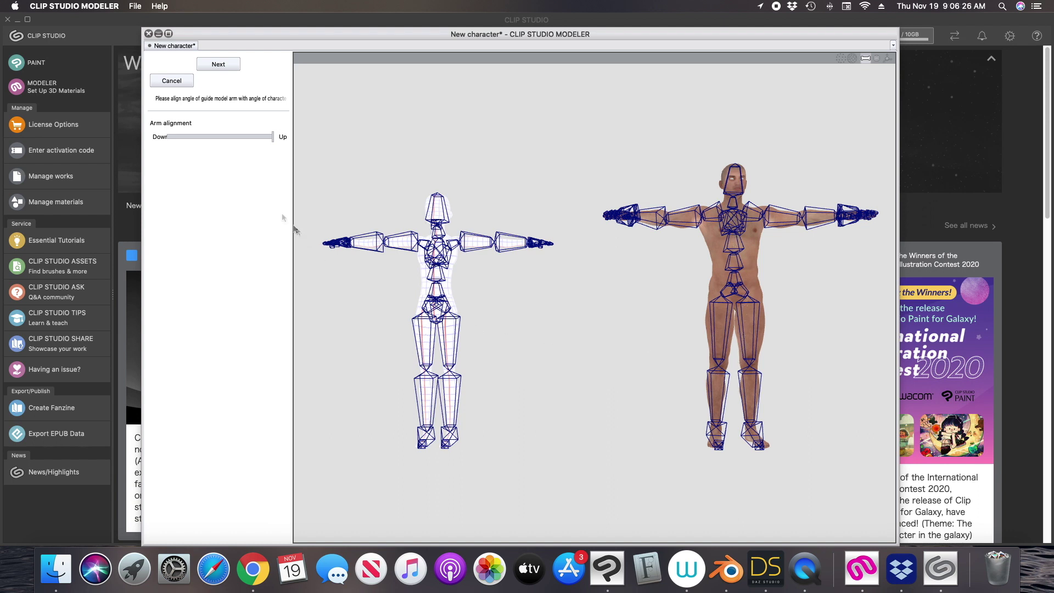
{"action": "left_click", "coordinate": [223, 64]}
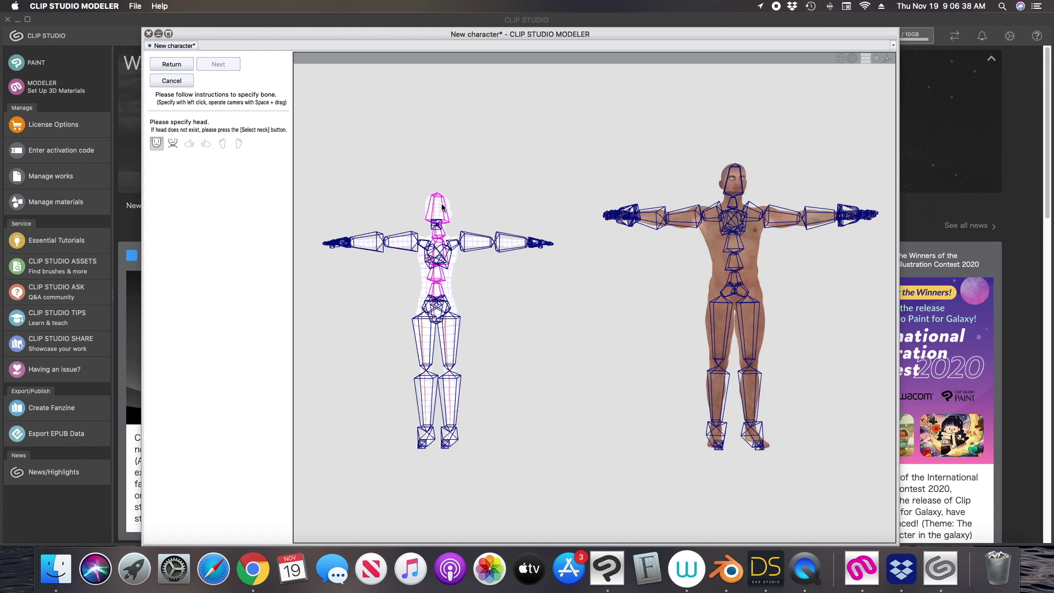
Specify the character's head, right arm, left arm, right leg and left leg bones and apply the bone settings.
{"action": "left_click", "coordinate": [737, 179]}
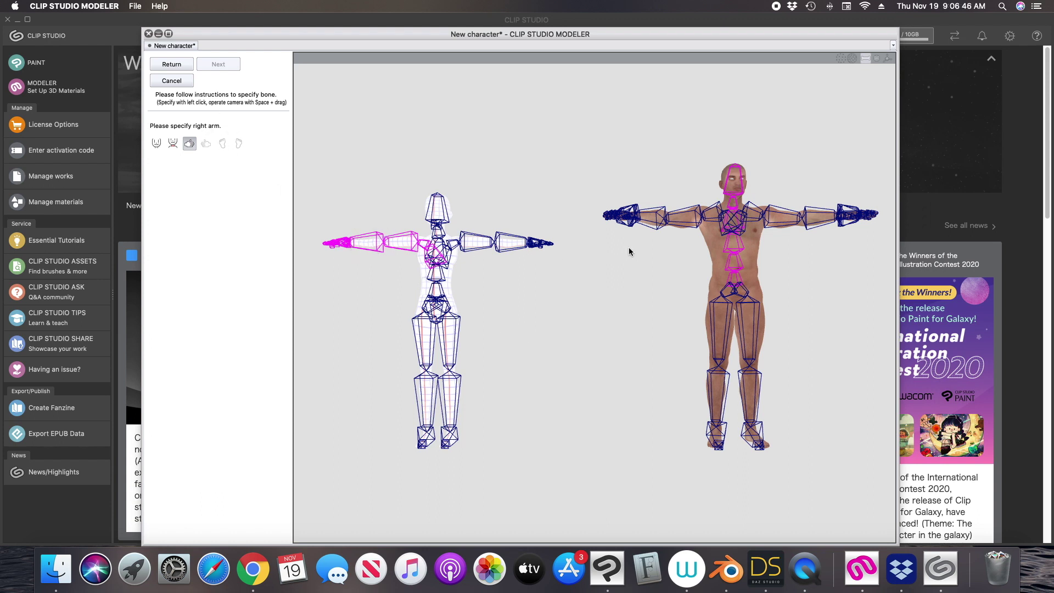
{"action": "left_click", "coordinate": [657, 224]}
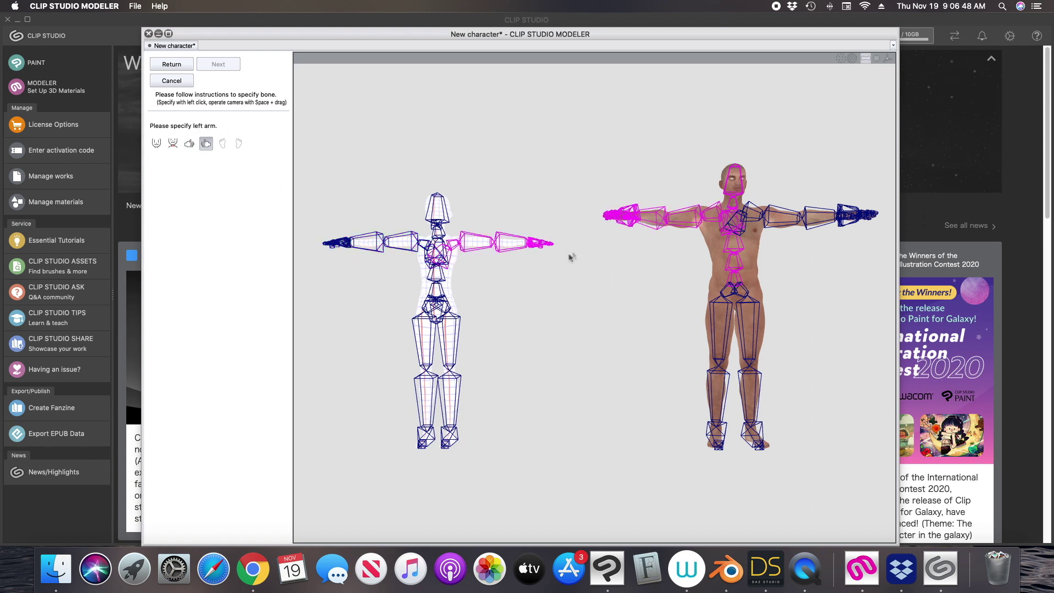
{"action": "left_click", "coordinate": [779, 218]}
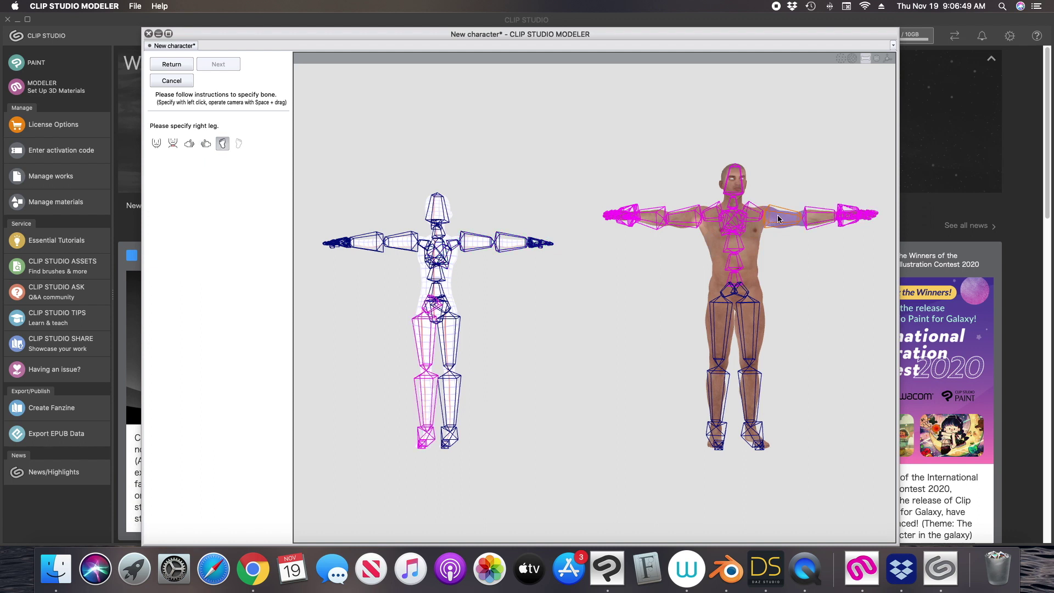
{"action": "left_click", "coordinate": [723, 331]}
{"action": "left_click", "coordinate": [749, 335]}
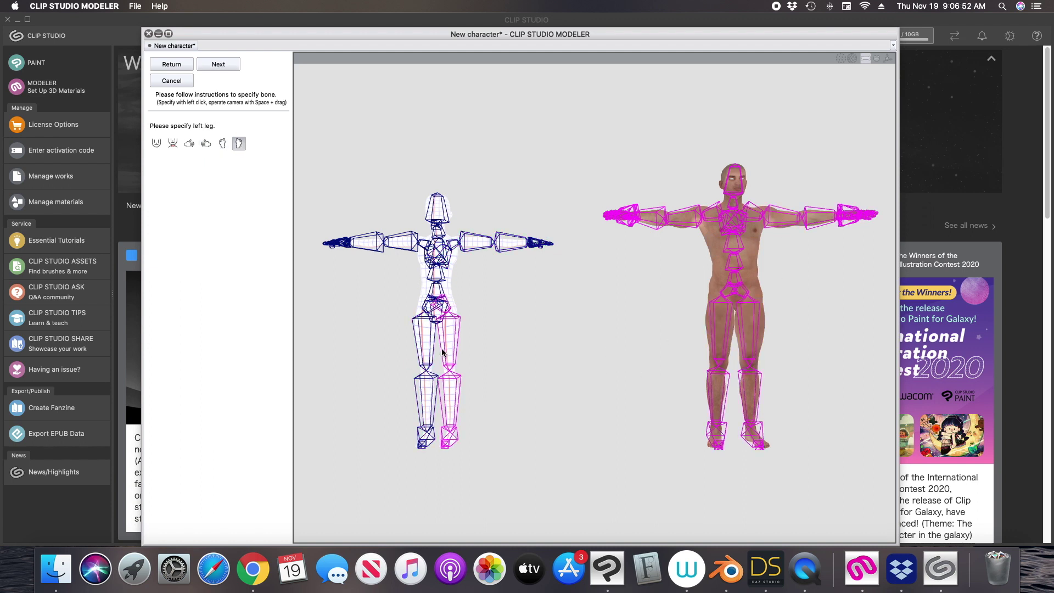
{"action": "left_click", "coordinate": [217, 64]}
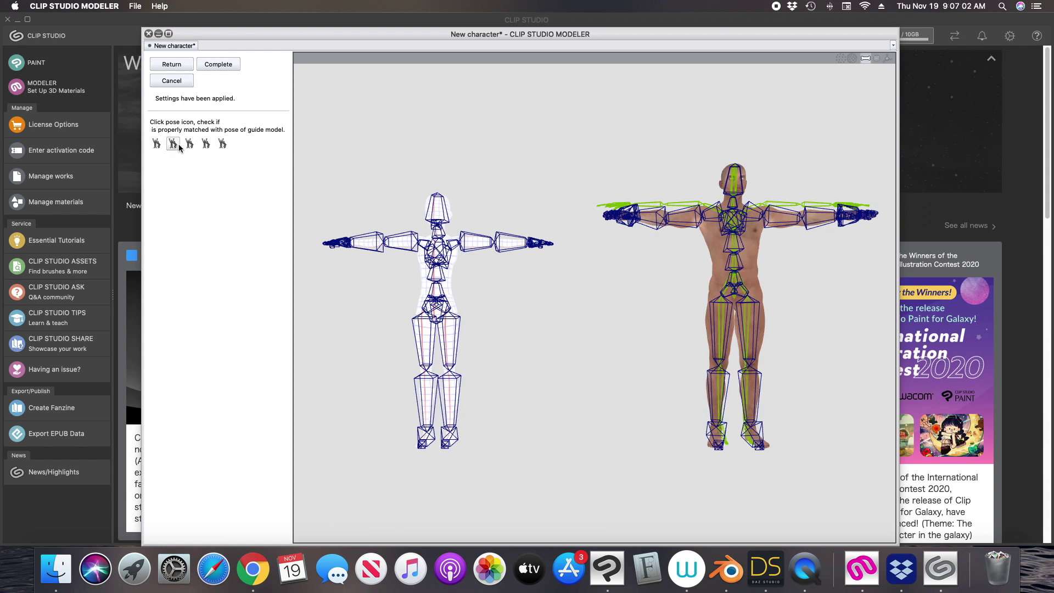
Check the character against the guide model in each of the five test poses and complete the bone setup.
{"action": "left_click", "coordinate": [156, 144]}
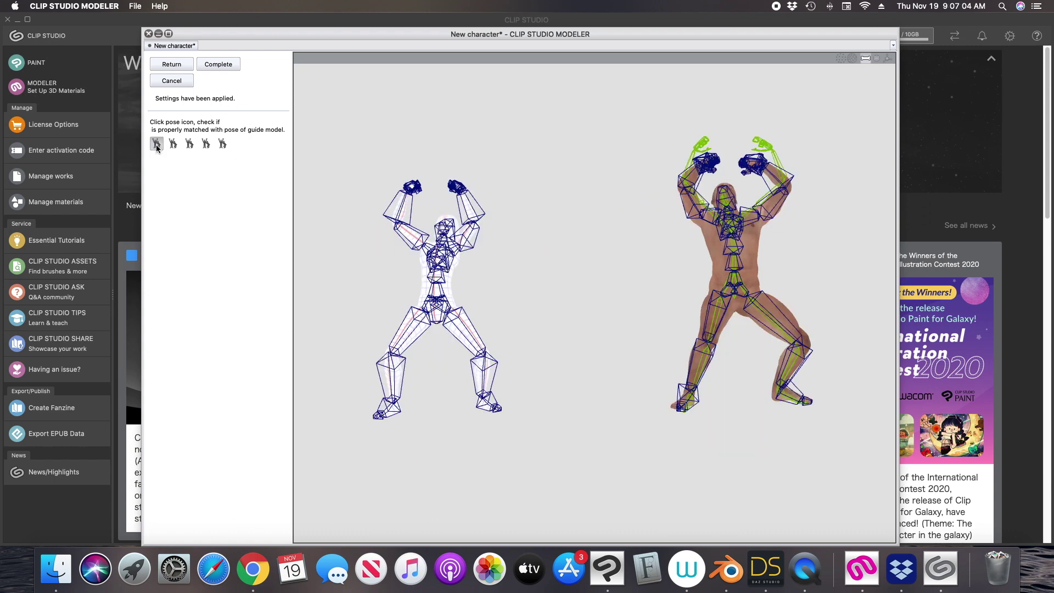
{"action": "left_click", "coordinate": [173, 144]}
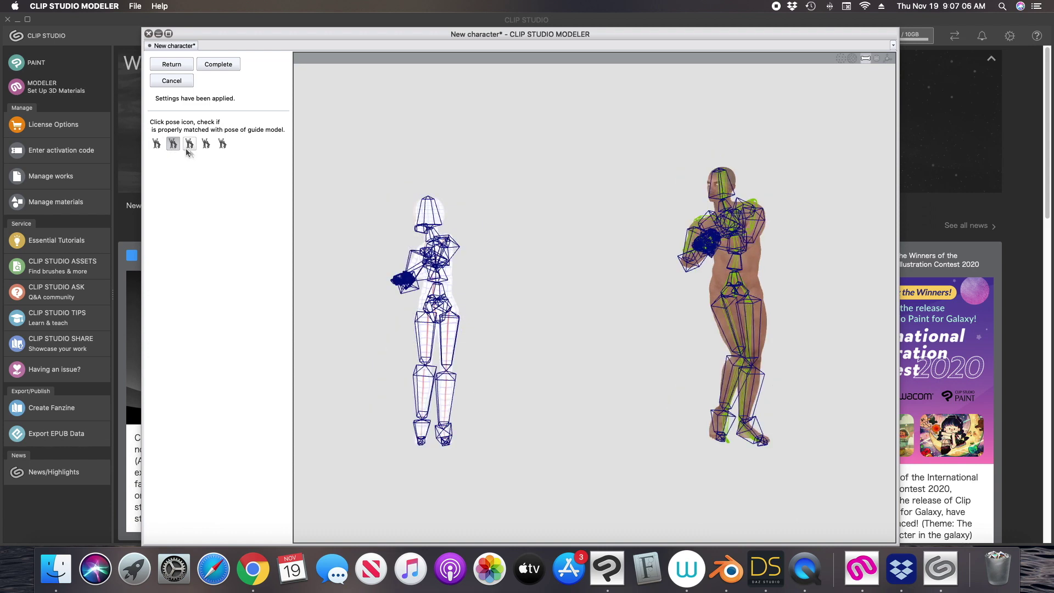
{"action": "left_click", "coordinate": [189, 144]}
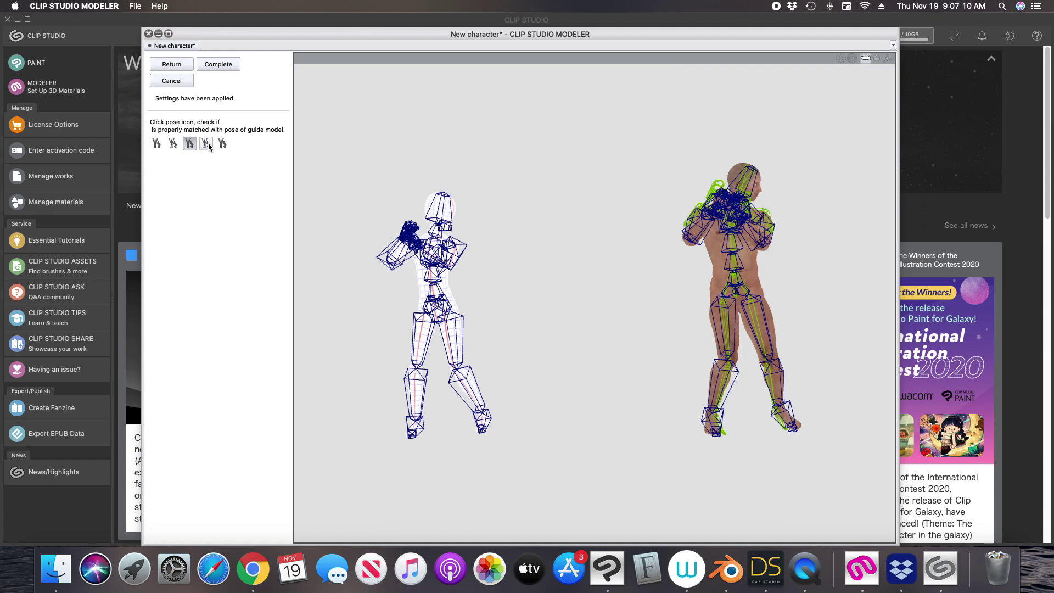
{"action": "left_click", "coordinate": [208, 145]}
{"action": "left_click", "coordinate": [222, 144]}
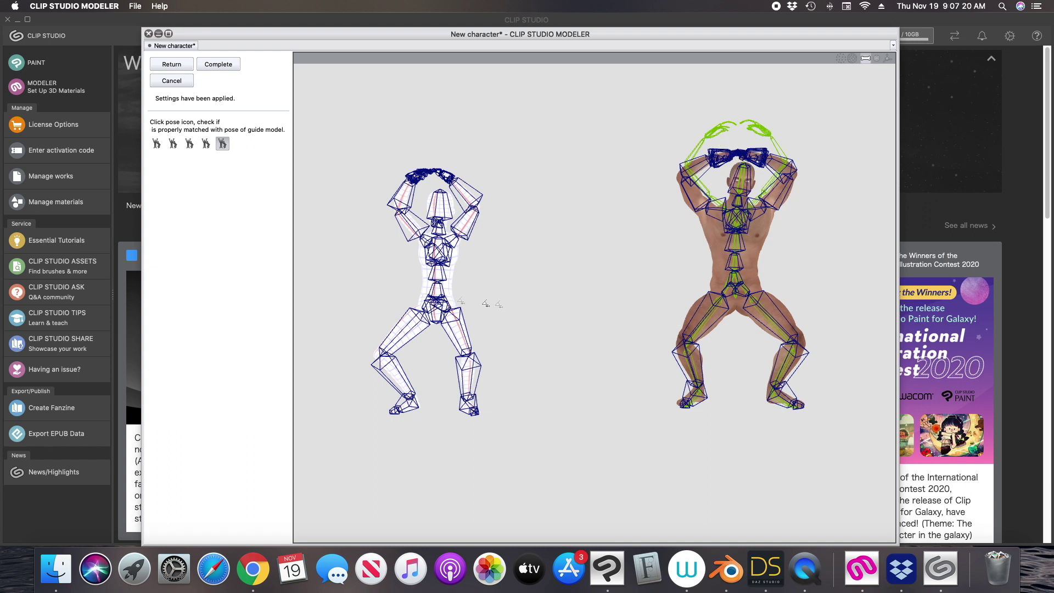
{"action": "left_click", "coordinate": [156, 143]}
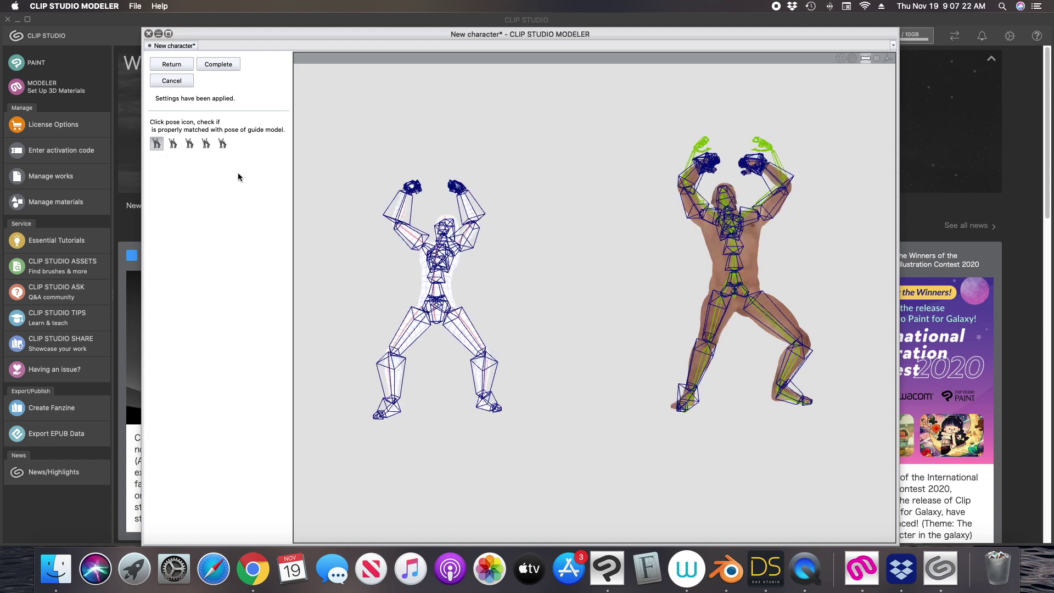
{"action": "left_click", "coordinate": [228, 65]}
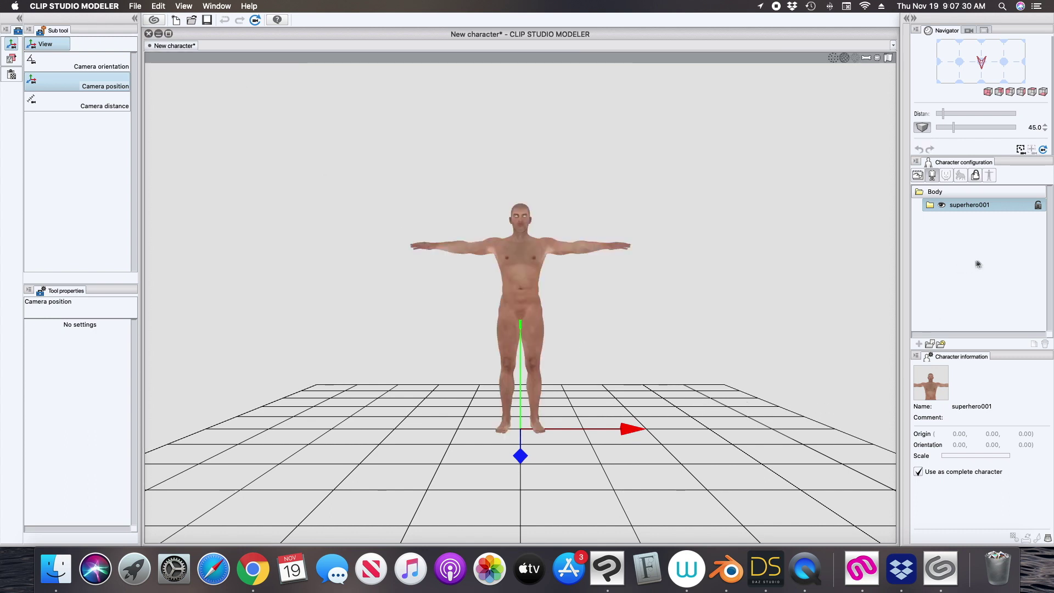
Frame the figure's head and torso closer in the camera view and capture it as the whole character's thumbnail.
{"action": "left_click", "coordinate": [918, 176]}
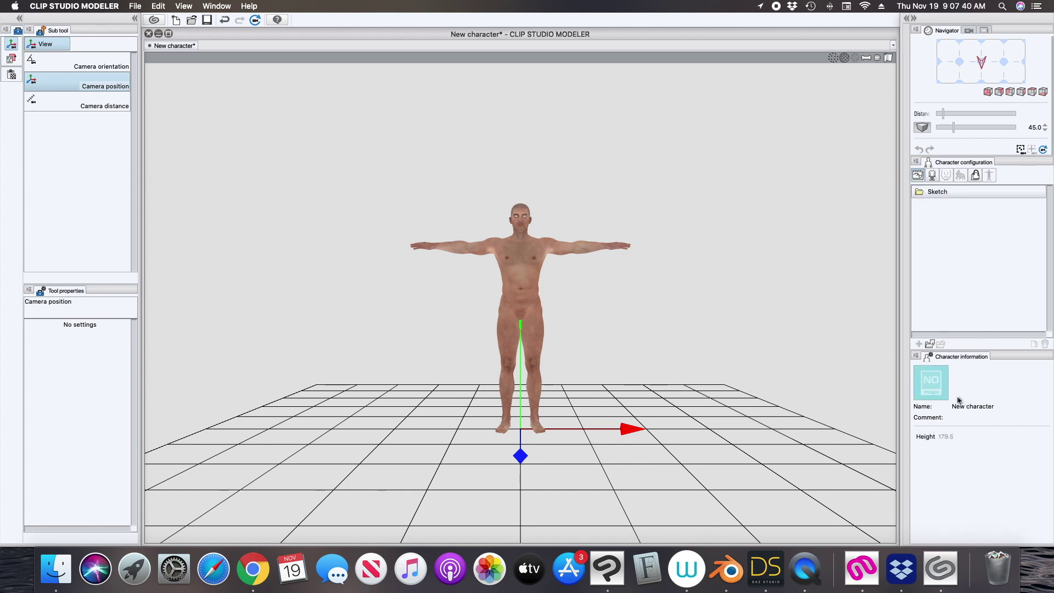
{"action": "left_click", "coordinate": [91, 106]}
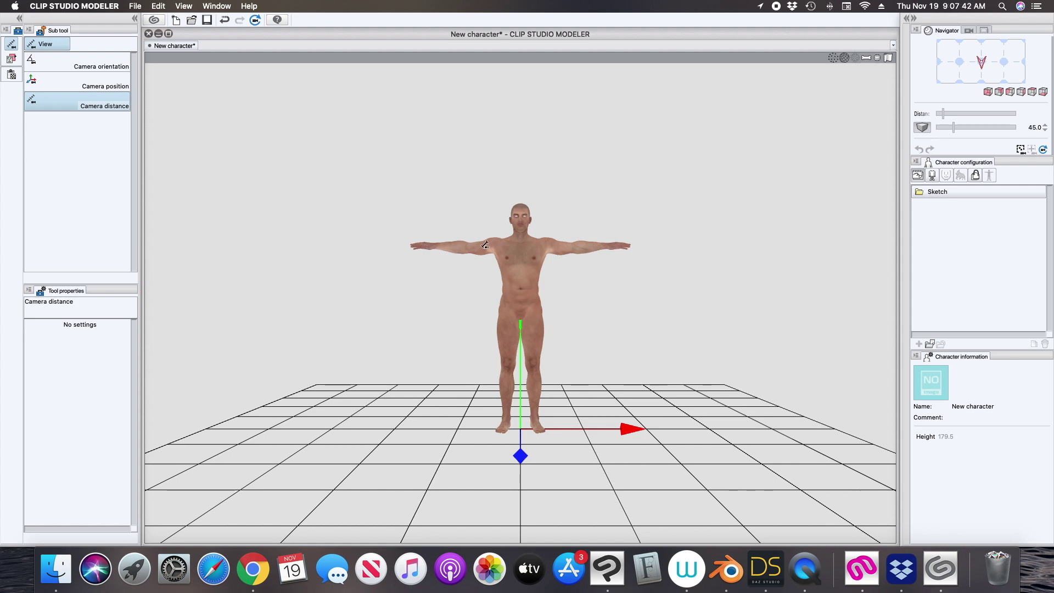
{"action": "left_click_drag", "start_coordinate": [514, 237], "coordinate": [510, 192]}
{"action": "left_click", "coordinate": [105, 86]}
{"action": "left_click_drag", "start_coordinate": [518, 144], "coordinate": [521, 367]}
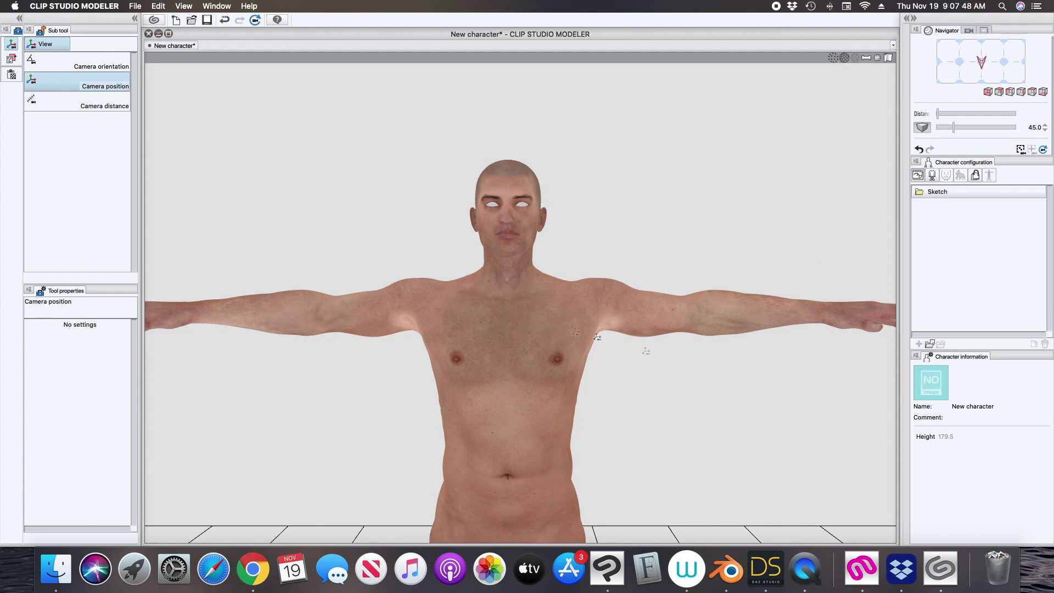
{"action": "left_click", "coordinate": [931, 389]}
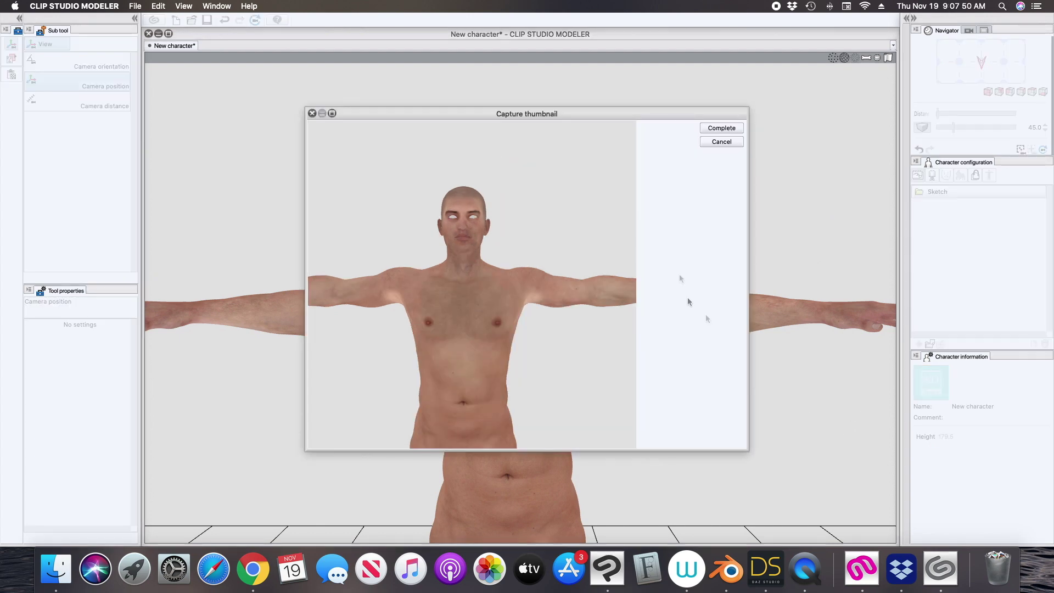
{"action": "left_click", "coordinate": [726, 130]}
Rename the new character as superhero001.
{"action": "double_click", "coordinate": [967, 409]}
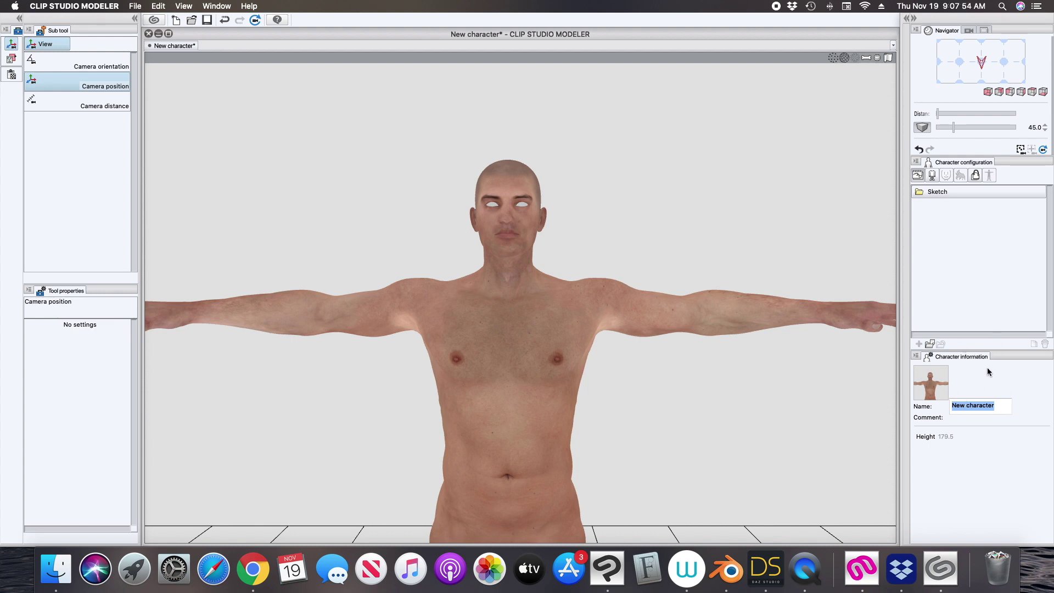
{"action": "type", "text": "superhero001"}
{"action": "left_click", "coordinate": [980, 483]}
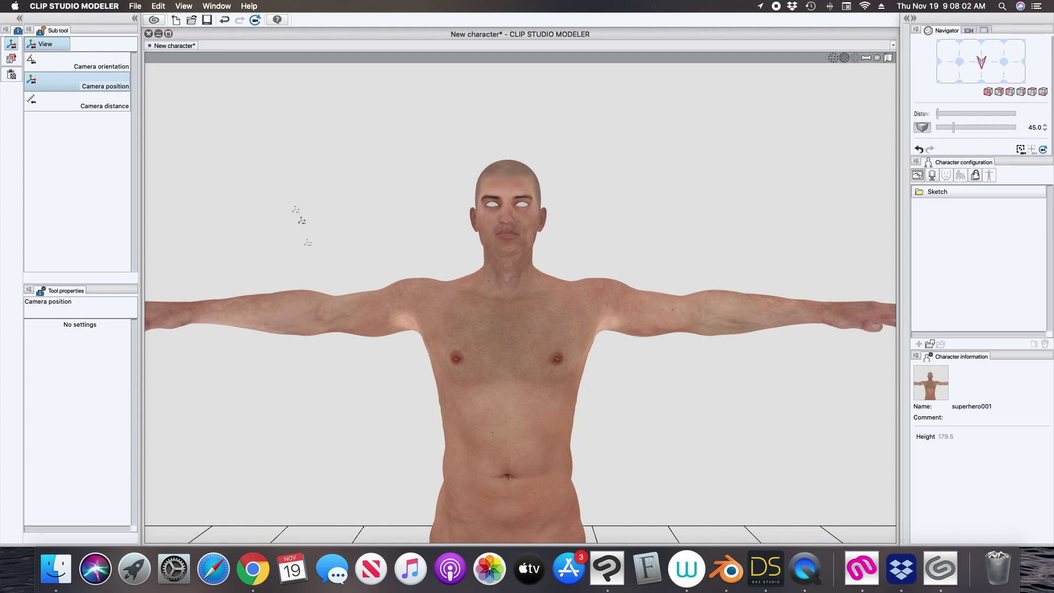
Register the superhero001 character as a new material, saved under Body type in the 3D materials.
{"action": "left_click", "coordinate": [135, 8]}
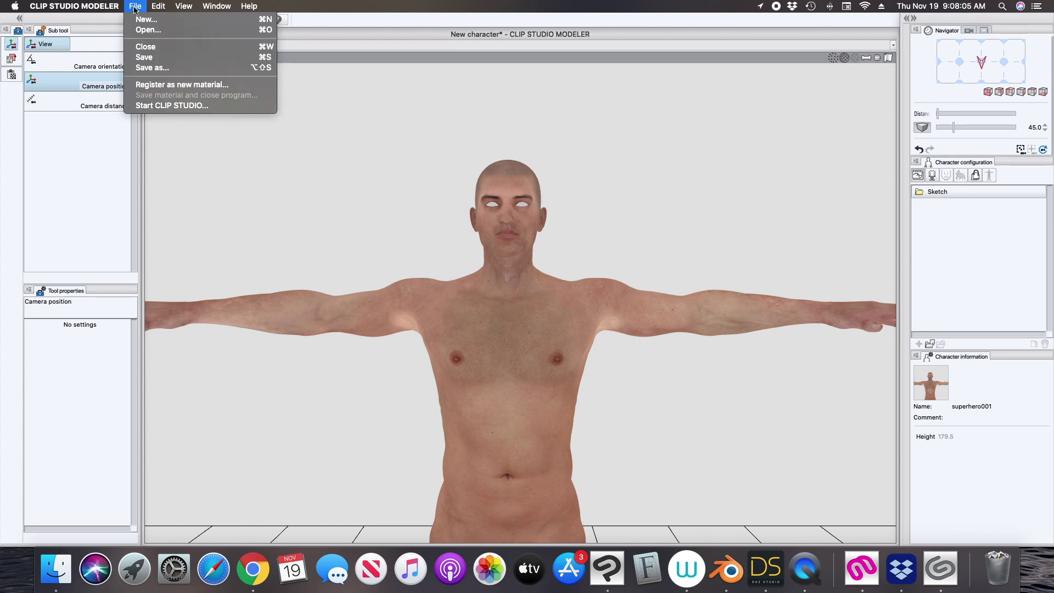
{"action": "left_click", "coordinate": [188, 85]}
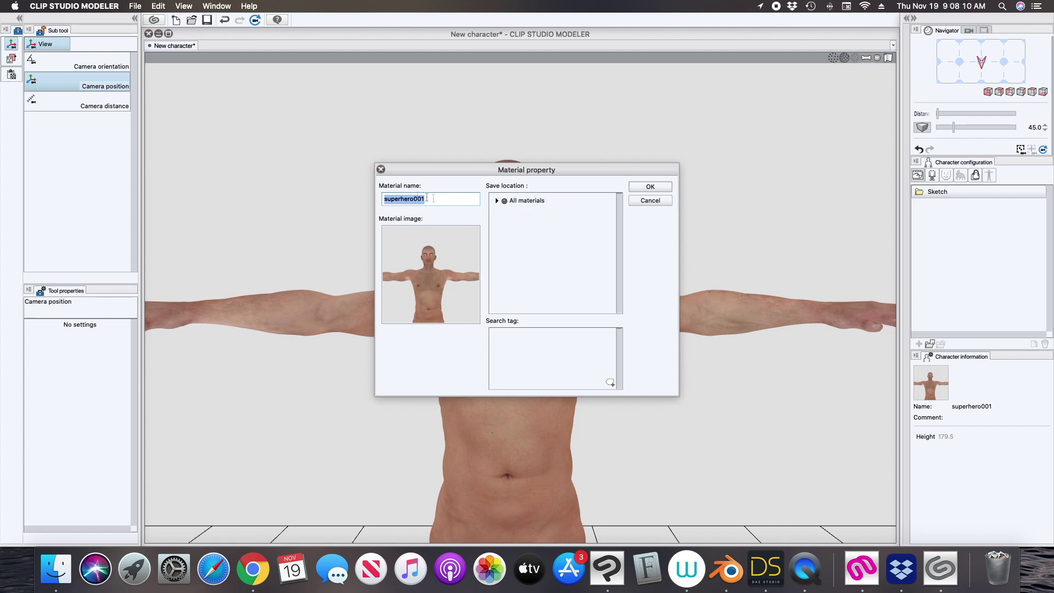
{"action": "left_click", "coordinate": [497, 200]}
{"action": "left_click", "coordinate": [513, 215]}
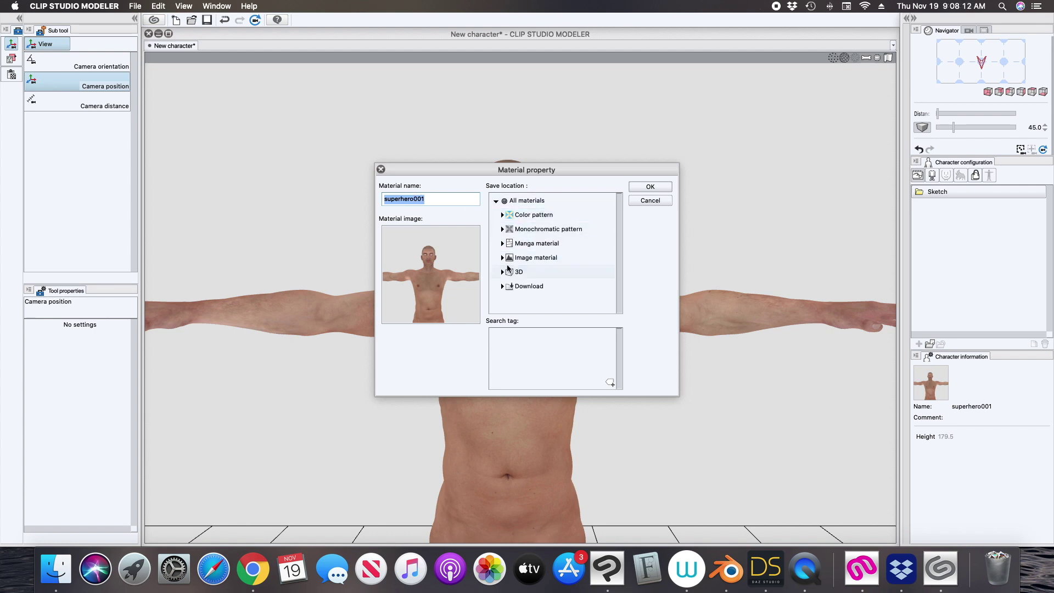
{"action": "left_click", "coordinate": [502, 272]}
{"action": "scroll", "coordinate": [623, 264], "scroll_direction": "down", "scroll_amount": 3}
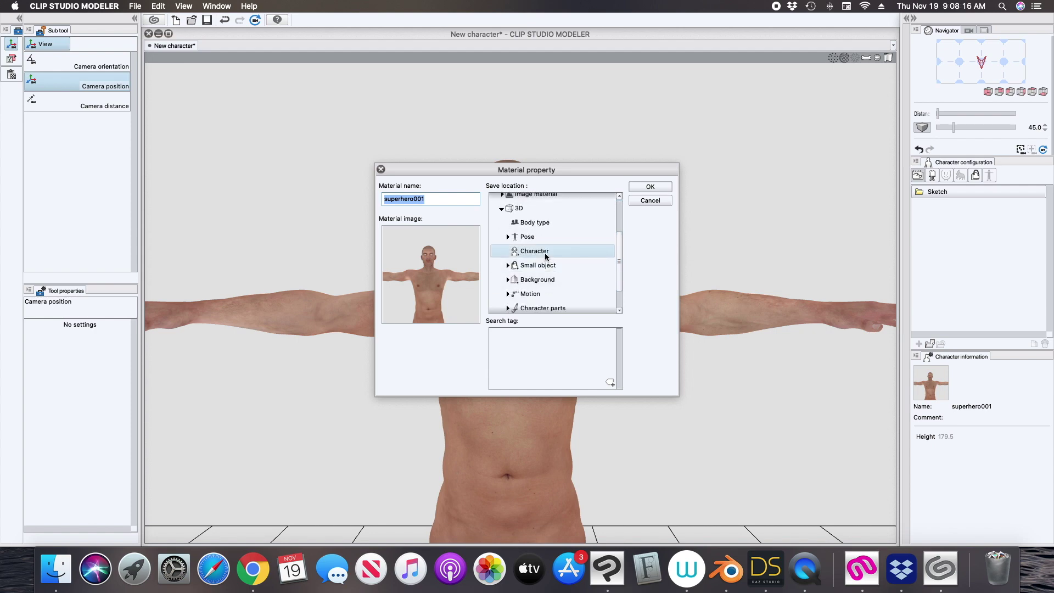
{"action": "left_click", "coordinate": [538, 222]}
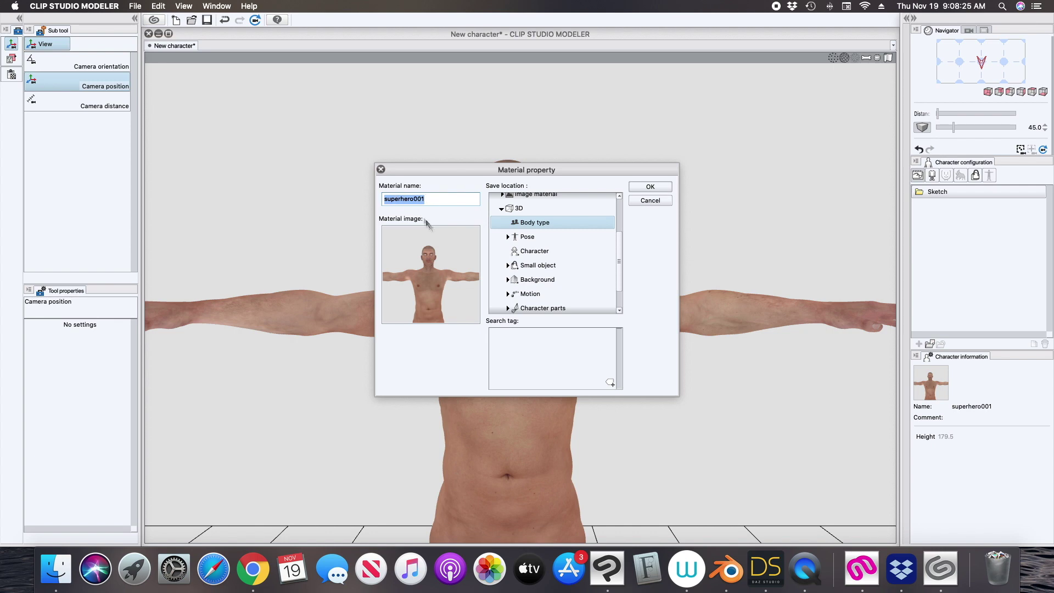
{"action": "left_click", "coordinate": [542, 255]}
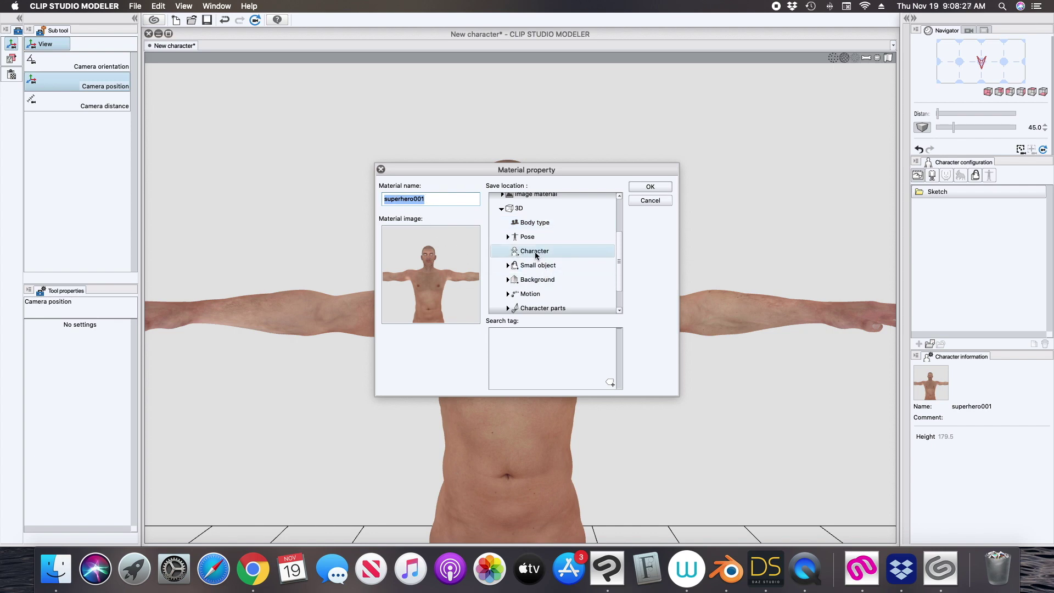
{"action": "left_click", "coordinate": [530, 223]}
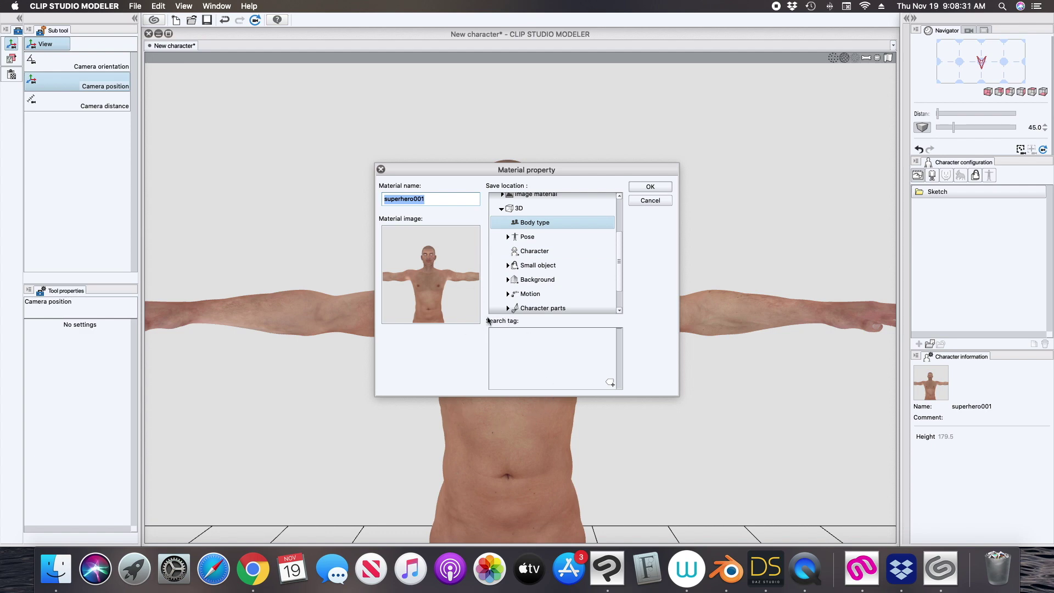
{"action": "left_click", "coordinate": [662, 189]}
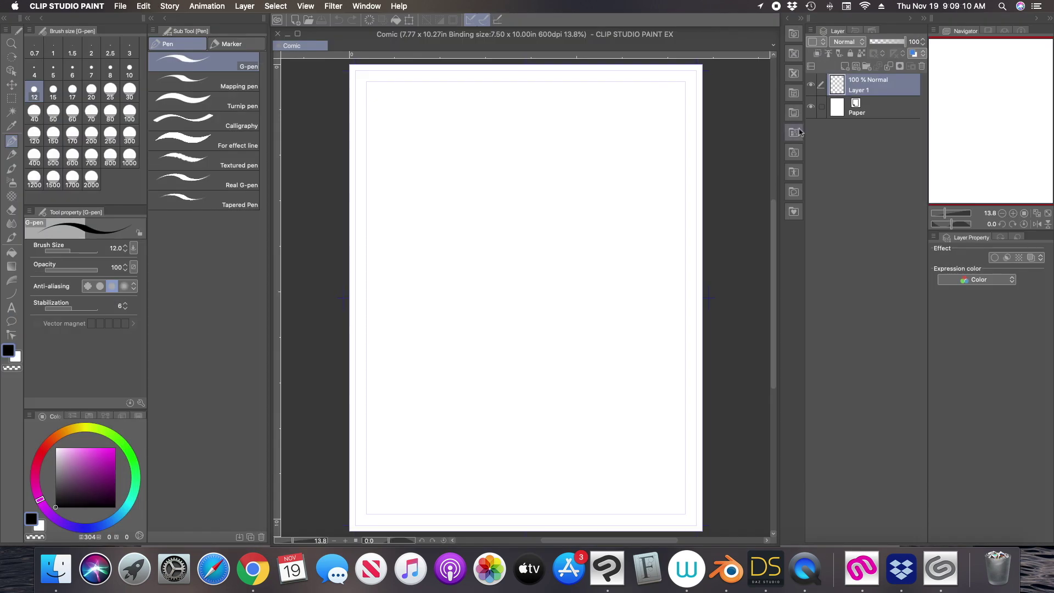
In Clip Studio Paint, place the superhero001 body-type material on the comic page and set its camera to a full-figure three-quarter view.
{"action": "left_click", "coordinate": [794, 133]}
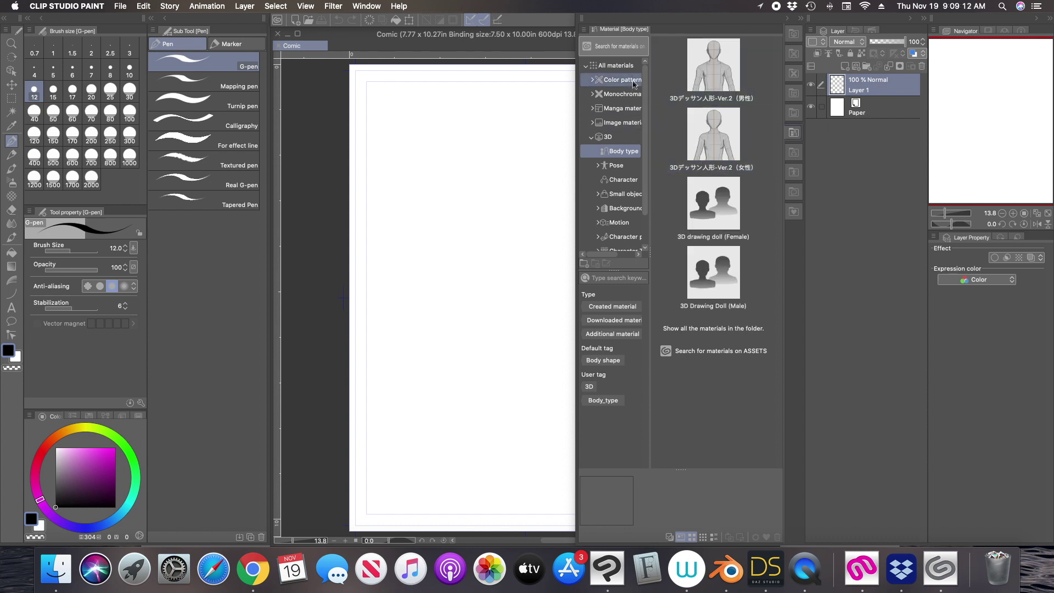
{"action": "left_click", "coordinate": [626, 164]}
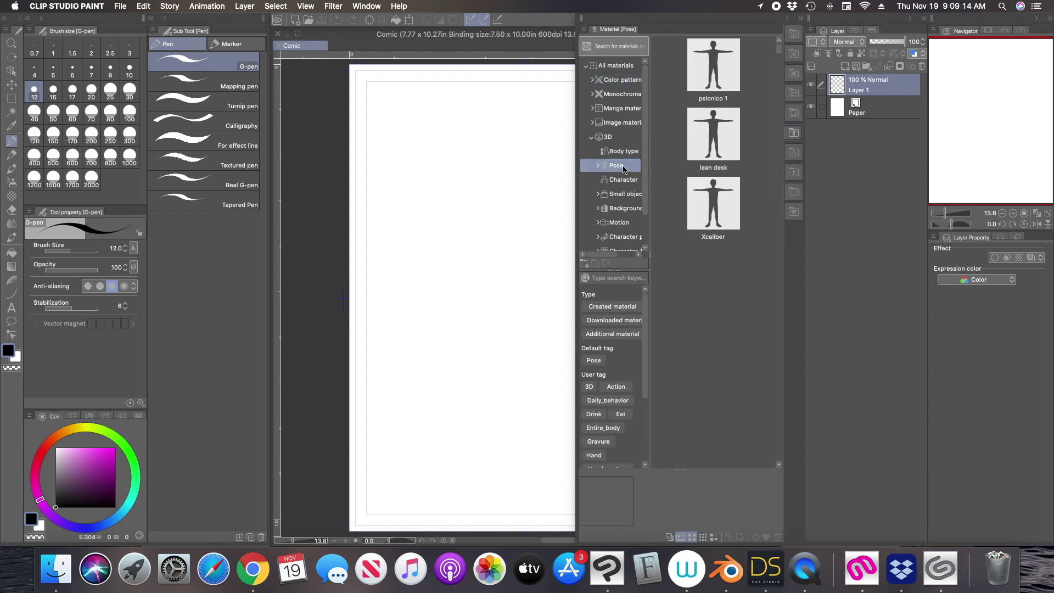
{"action": "left_click", "coordinate": [622, 153]}
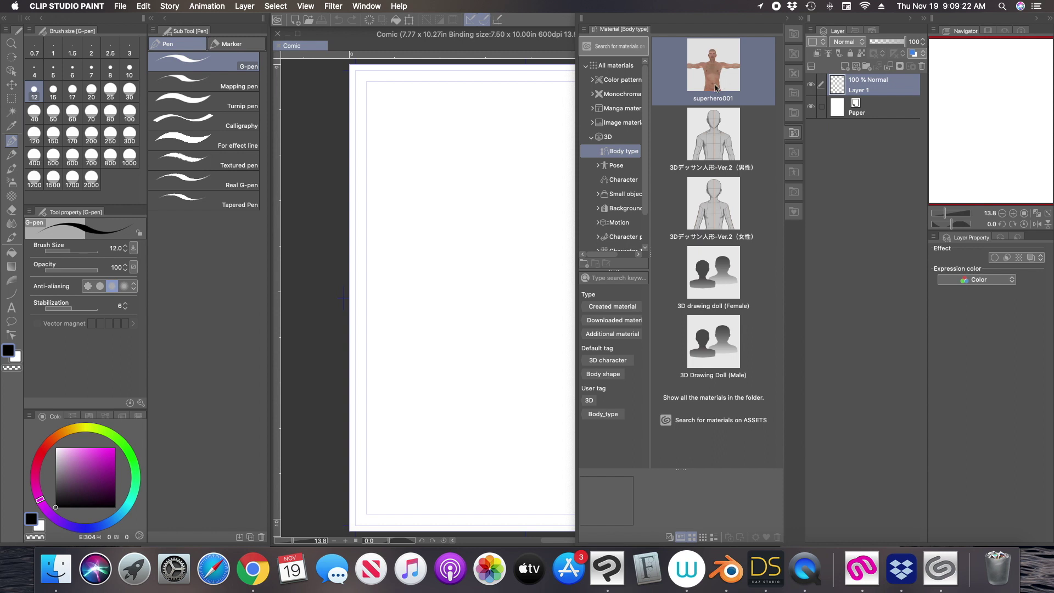
{"action": "left_click_drag", "start_coordinate": [712, 68], "coordinate": [505, 302]}
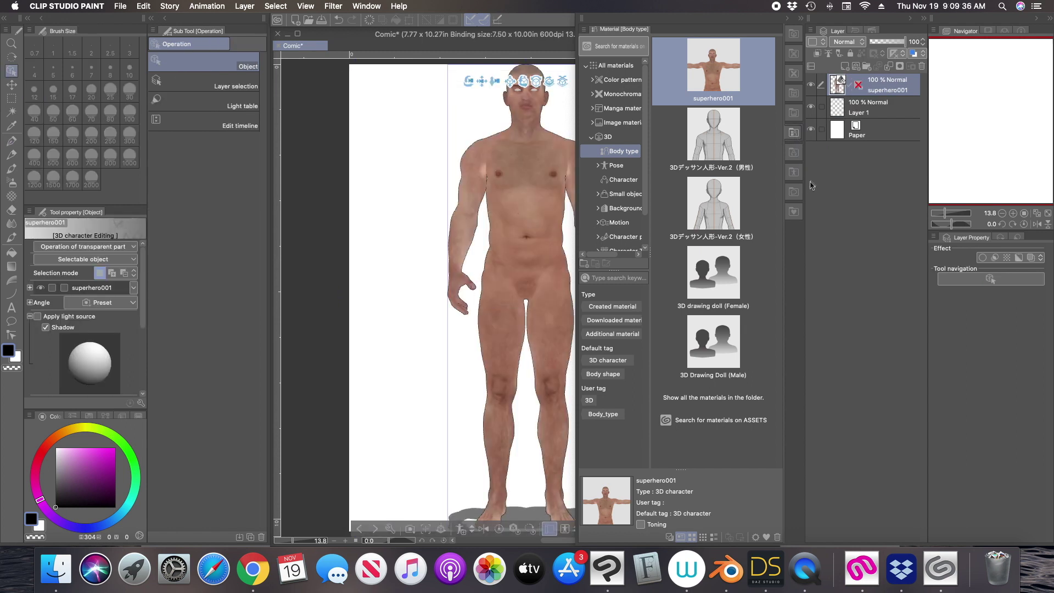
{"action": "left_click", "coordinate": [793, 133]}
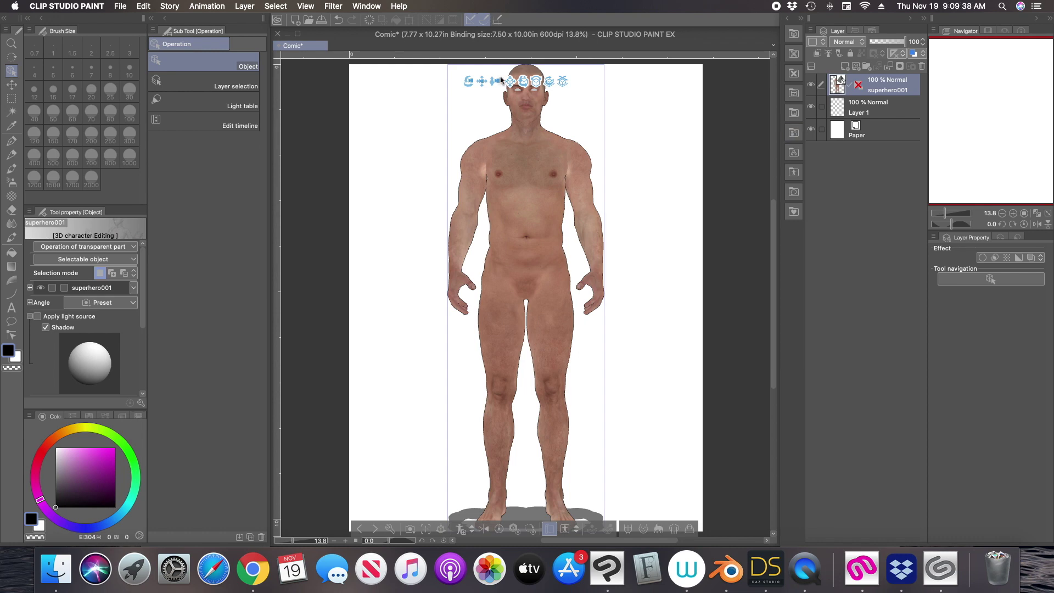
{"action": "left_click_drag", "start_coordinate": [495, 84], "coordinate": [428, 126]}
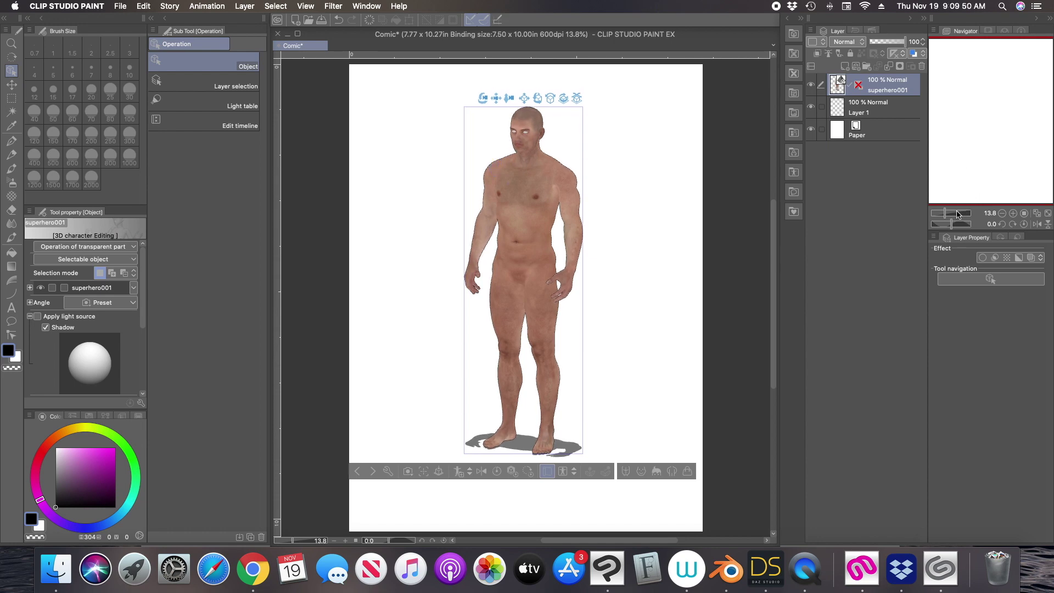
Examine the placed figure's upper body, face and skin texture up close.
{"action": "left_click_drag", "start_coordinate": [949, 215], "coordinate": [949, 215]}
{"action": "left_click_drag", "start_coordinate": [988, 150], "coordinate": [994, 120]}
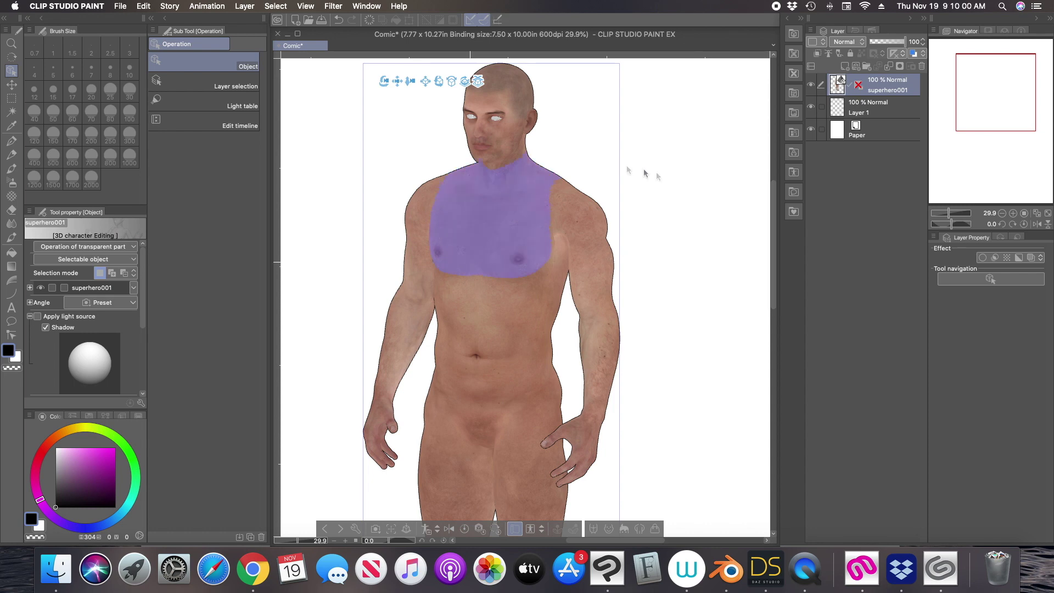
{"action": "left_click_drag", "start_coordinate": [949, 214], "coordinate": [953, 214]}
{"action": "left_click_drag", "start_coordinate": [985, 101], "coordinate": [988, 74]}
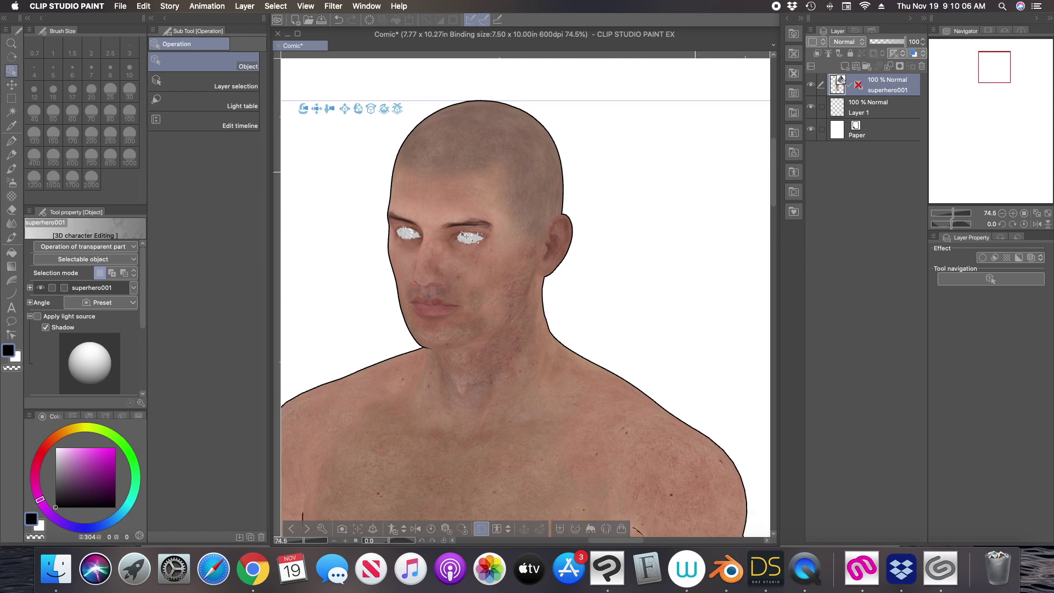
{"action": "left_click_drag", "start_coordinate": [953, 214], "coordinate": [955, 214]}
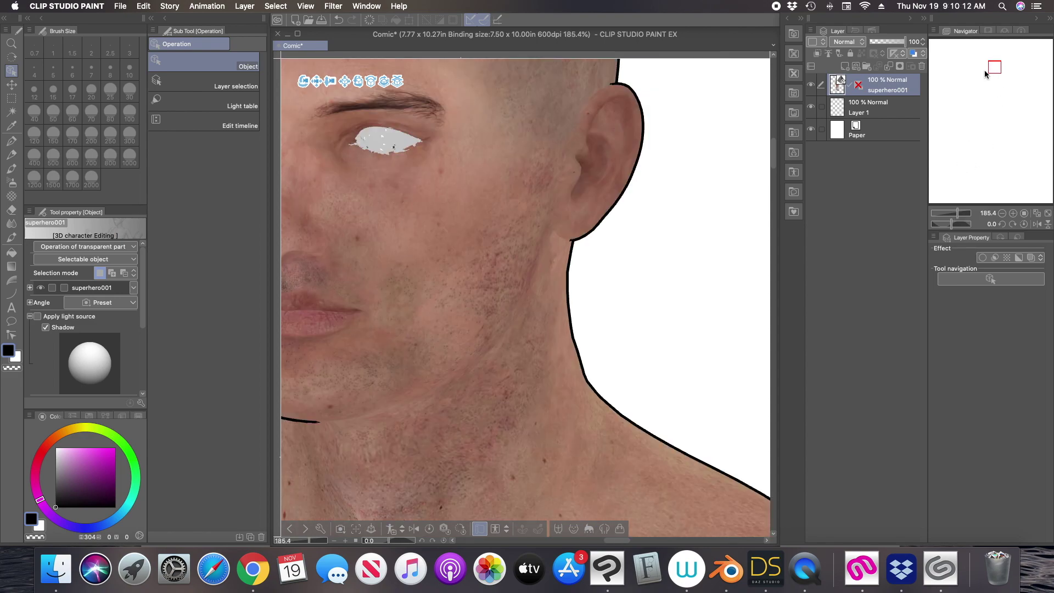
{"action": "left_click_drag", "start_coordinate": [992, 69], "coordinate": [988, 68]}
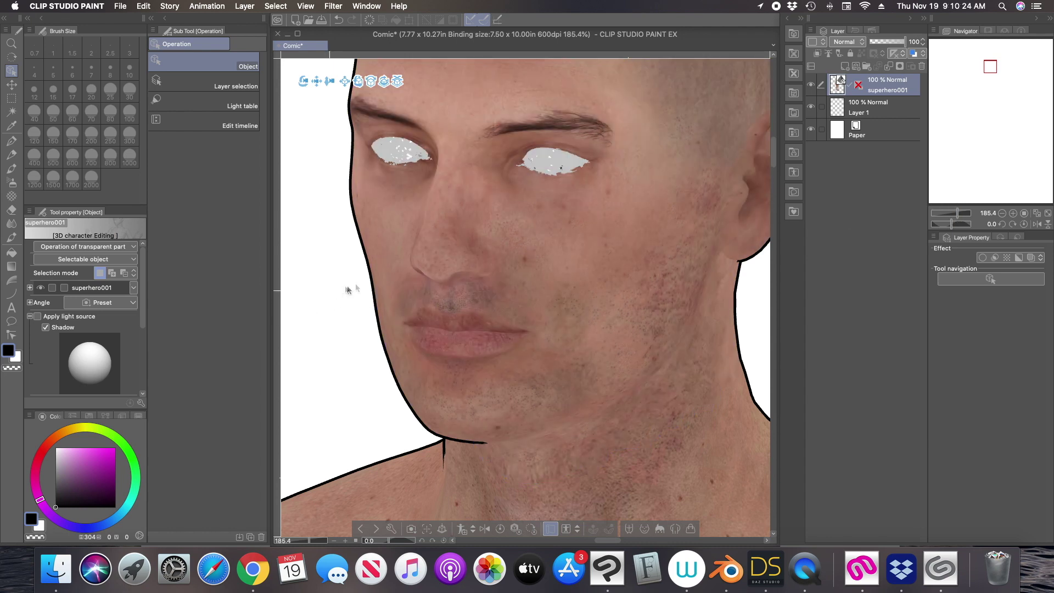
{"action": "left_click_drag", "start_coordinate": [959, 215], "coordinate": [955, 217]}
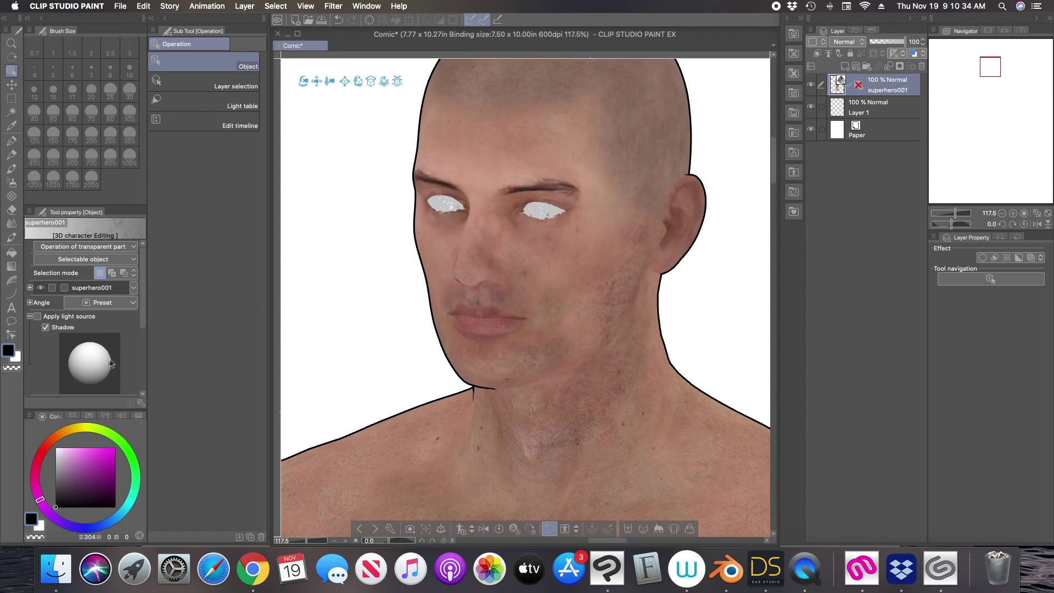
Apply the light source to the superhero001 figure and check the shading on its torso and full body.
{"action": "left_click", "coordinate": [37, 317]}
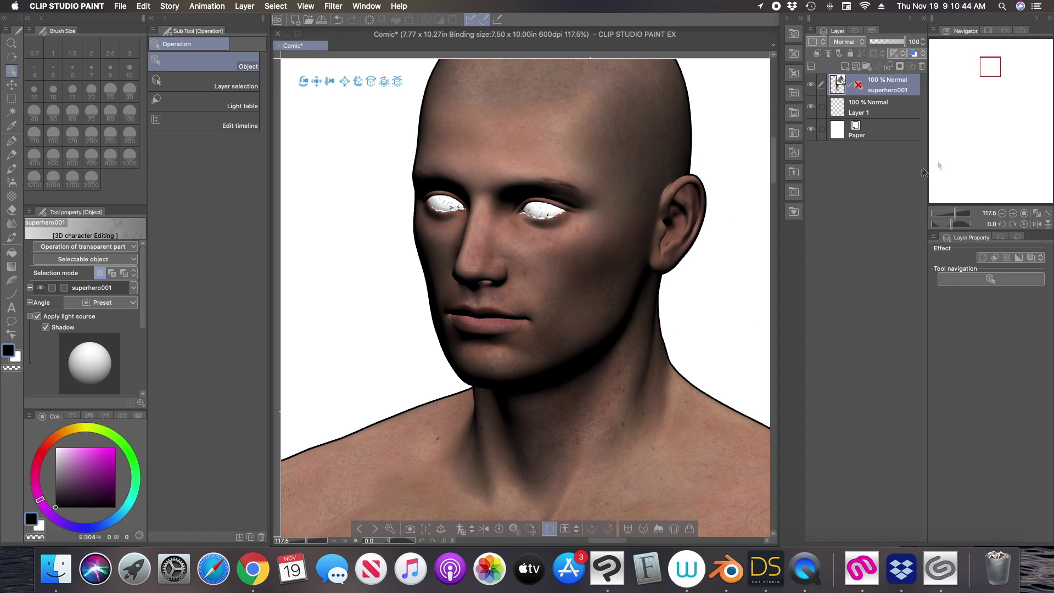
{"action": "left_click_drag", "start_coordinate": [956, 214], "coordinate": [952, 217]}
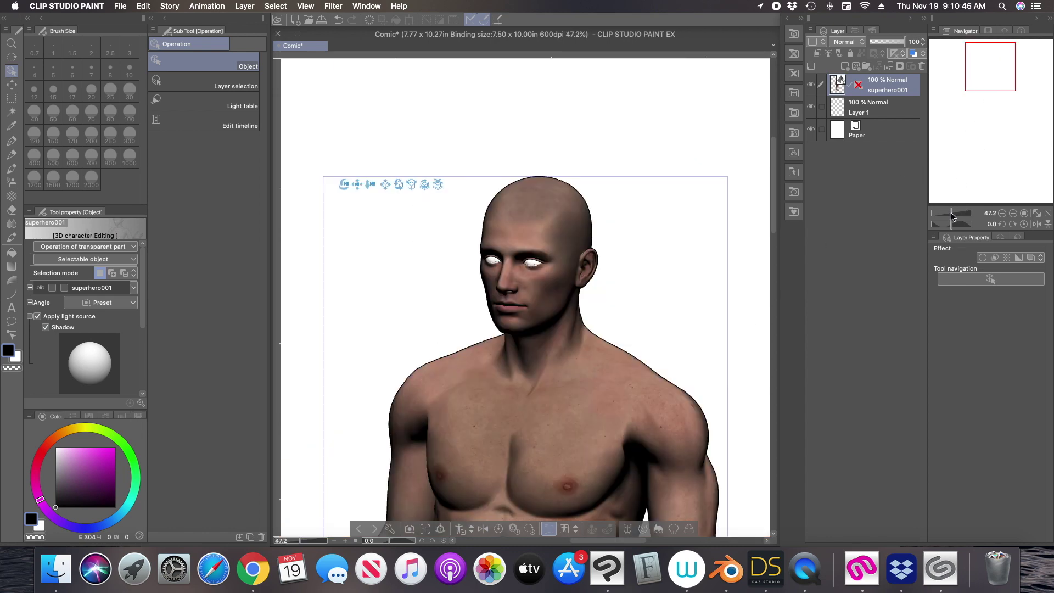
{"action": "left_click_drag", "start_coordinate": [986, 75], "coordinate": [976, 107]}
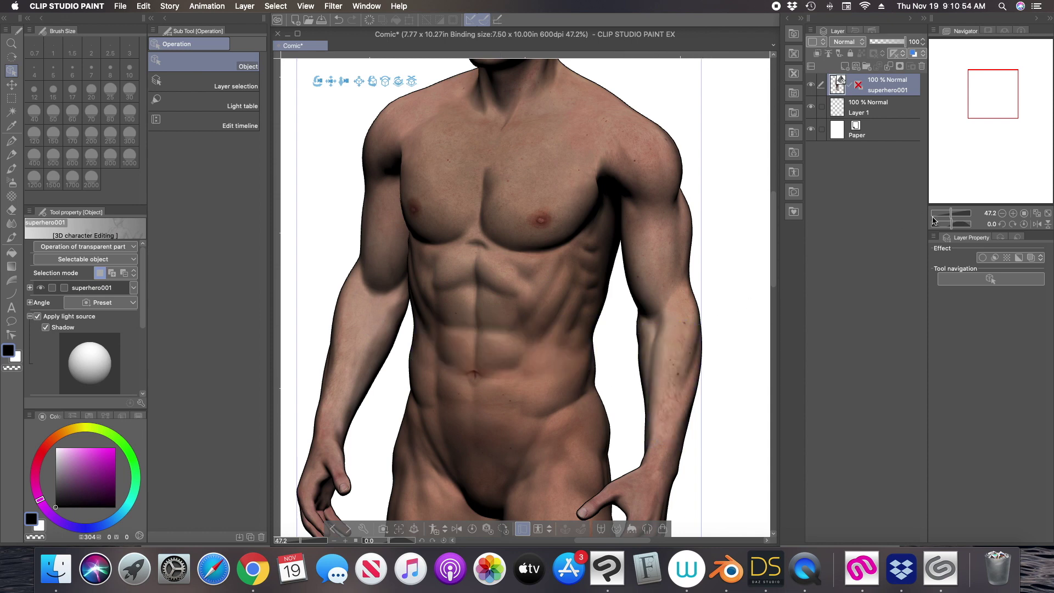
{"action": "left_click", "coordinate": [1047, 213]}
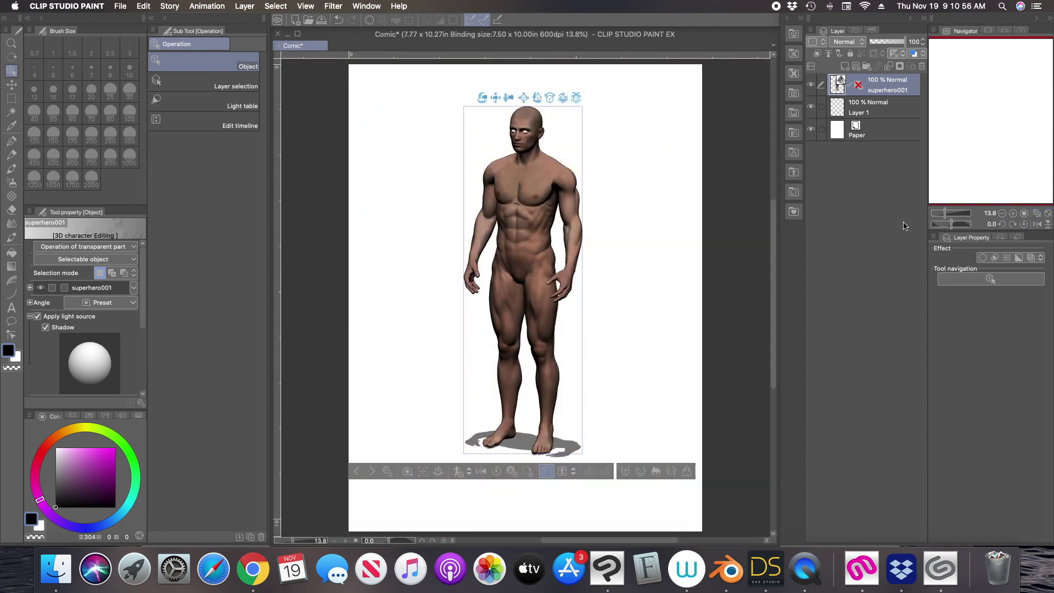
Place the 3D Drawing Doll (Male) body-type material on the page beside the superhero001 figure, on the side of its right arm.
{"action": "left_click", "coordinate": [794, 132]}
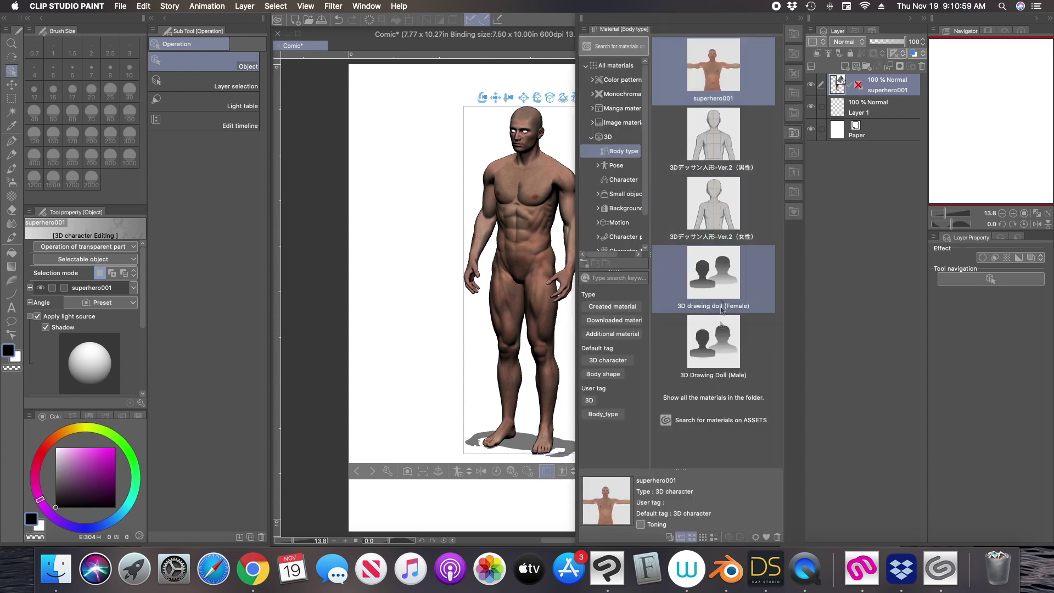
{"action": "left_click", "coordinate": [726, 343]}
{"action": "mouse_move", "coordinate": [725, 342]}
{"action": "left_mouse_down"}
{"action": "mouse_move", "coordinate": [577, 413]}
{"action": "mouse_move", "coordinate": [442, 423]}
{"action": "left_mouse_up"}
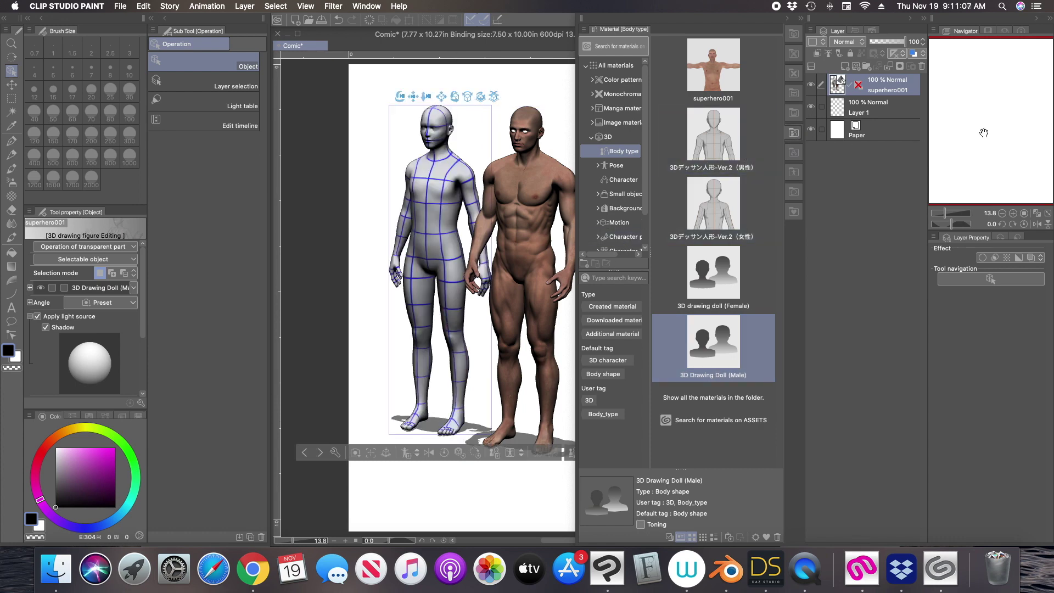
Place the 3Dデッサン人形-Ver.2（男性） material on the other side of the superhero001 figure so all three stand in a row.
{"action": "left_click_drag", "start_coordinate": [983, 133], "coordinate": [1016, 130]}
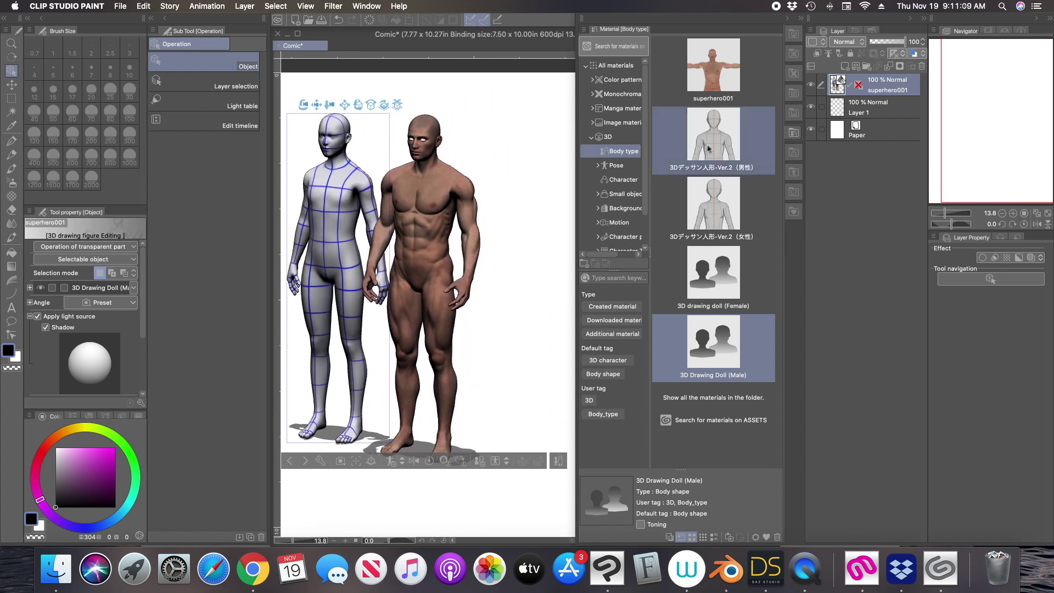
{"action": "left_click_drag", "start_coordinate": [713, 138], "coordinate": [519, 439]}
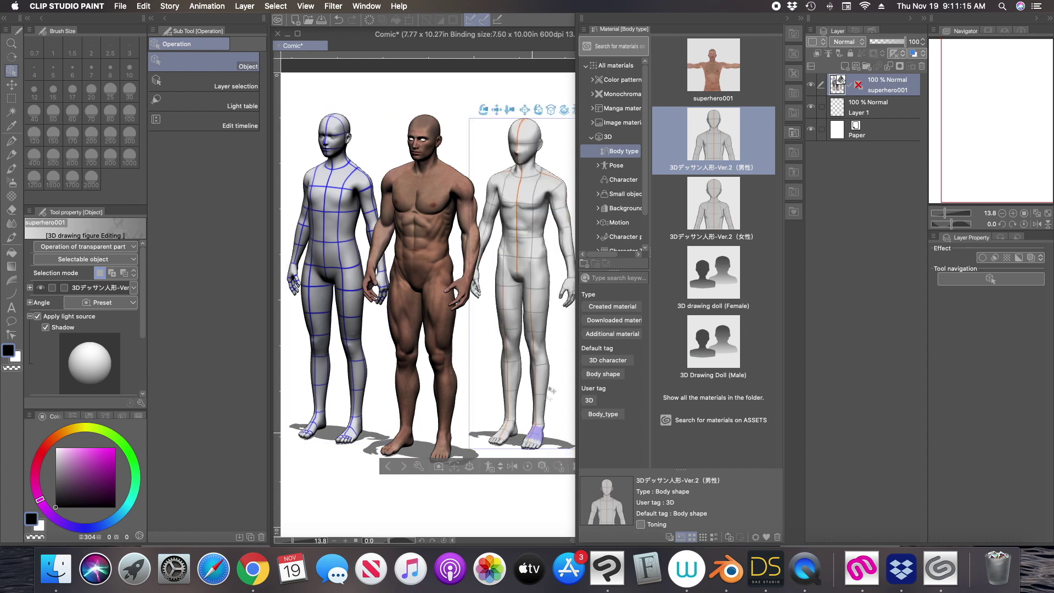
{"action": "left_click", "coordinate": [1048, 214]}
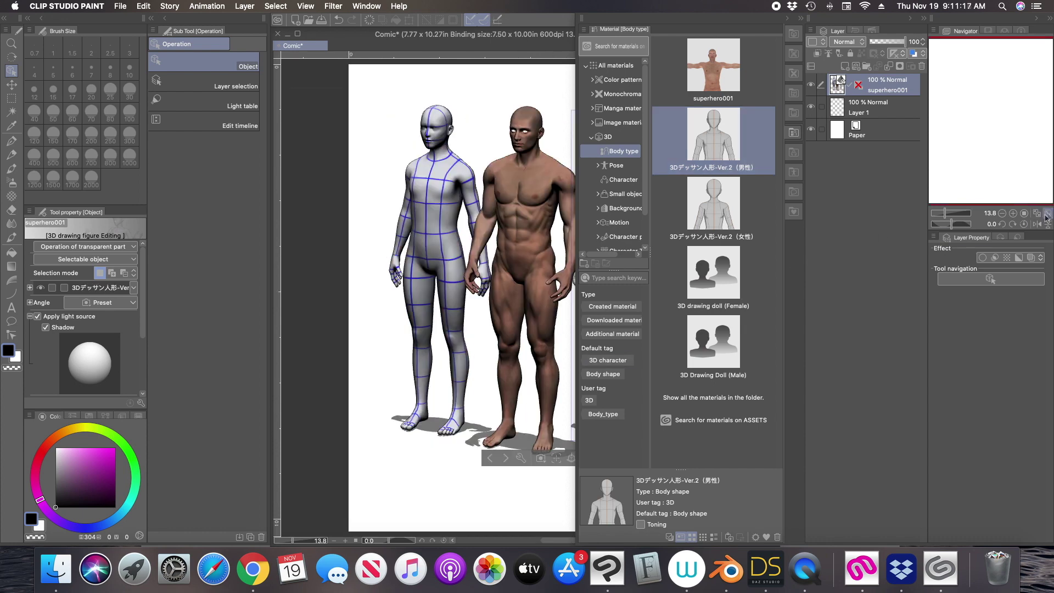
{"action": "left_click", "coordinate": [798, 133]}
{"action": "left_click_drag", "start_coordinate": [680, 106], "coordinate": [616, 464]}
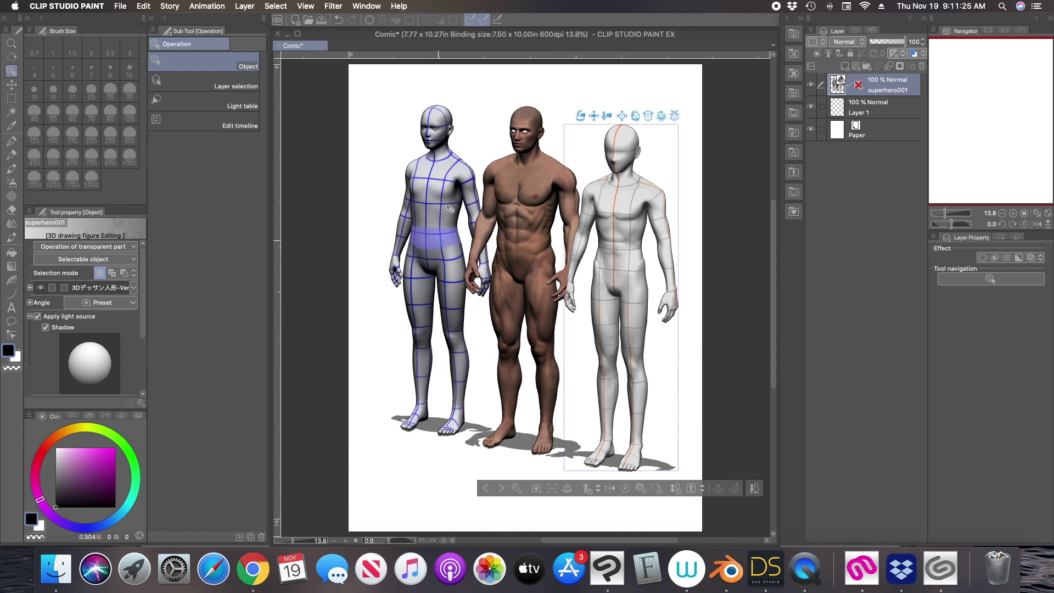
Make the 3D Drawing Doll (Male) more muscular by setting its full-body shape to 25 vertically and -18 horizontally.
{"action": "left_click", "coordinate": [428, 218]}
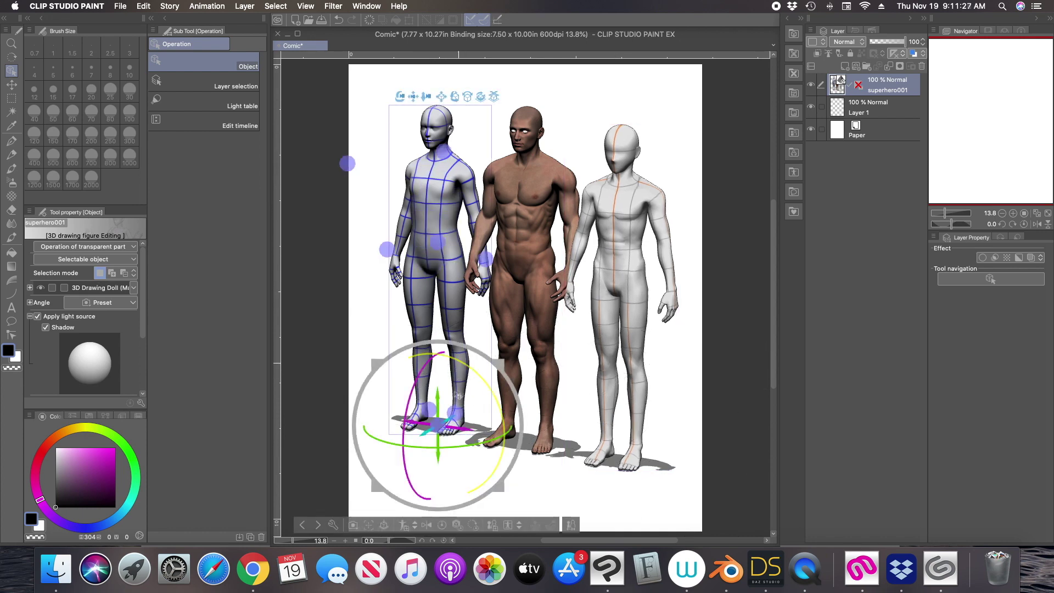
{"action": "left_click", "coordinate": [332, 525]}
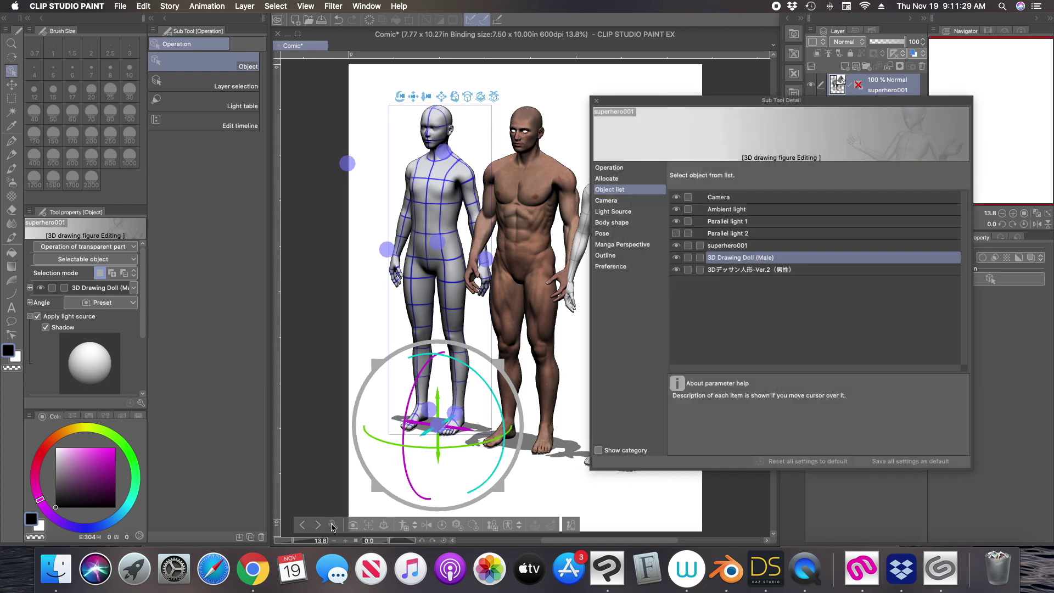
{"action": "left_click", "coordinate": [619, 233]}
{"action": "left_click", "coordinate": [620, 225]}
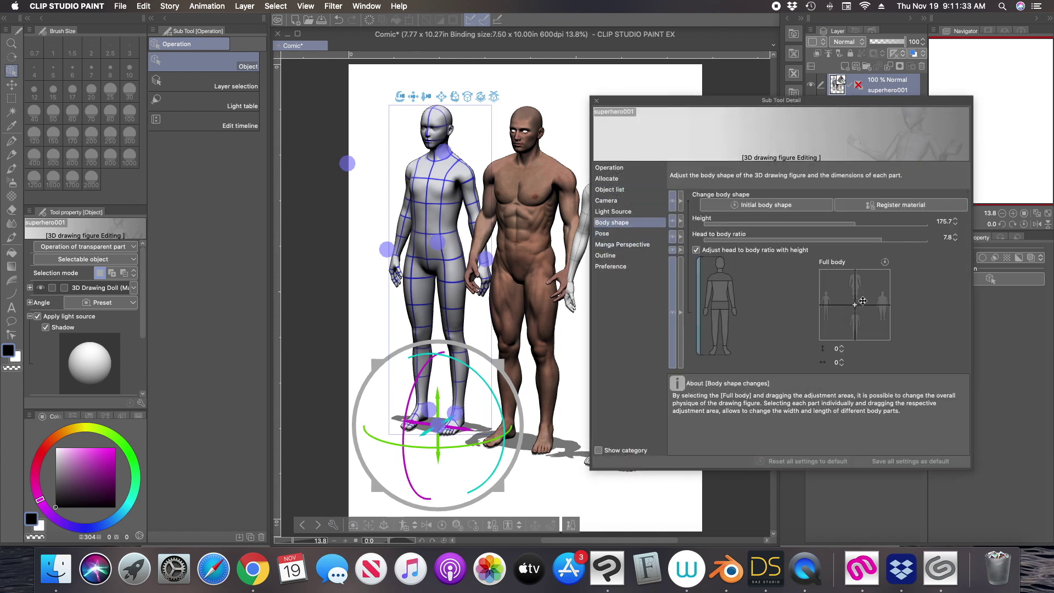
{"action": "left_click_drag", "start_coordinate": [863, 299], "coordinate": [842, 302]}
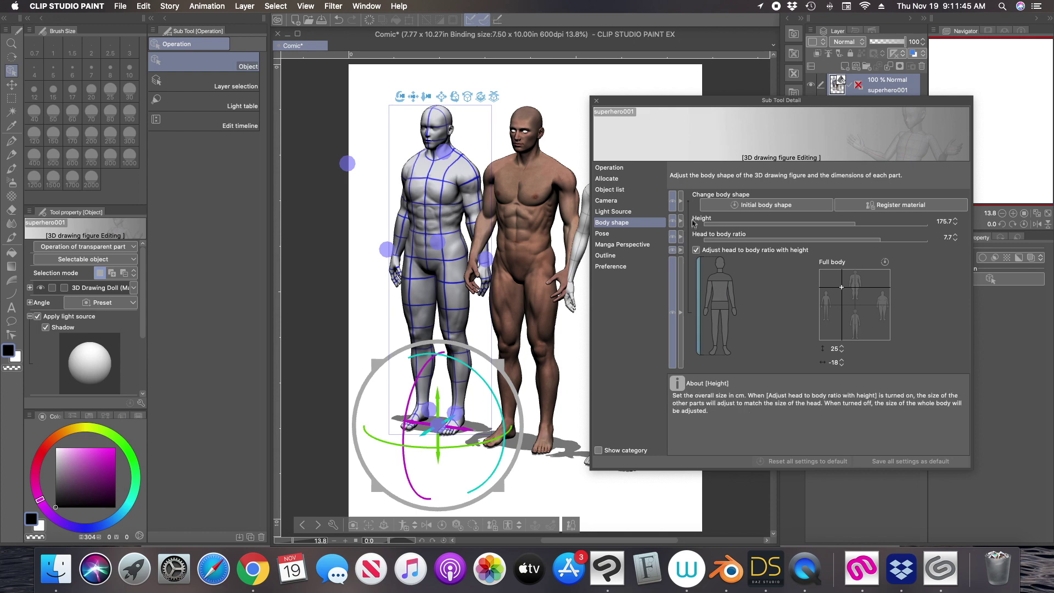
{"action": "left_click", "coordinate": [597, 103]}
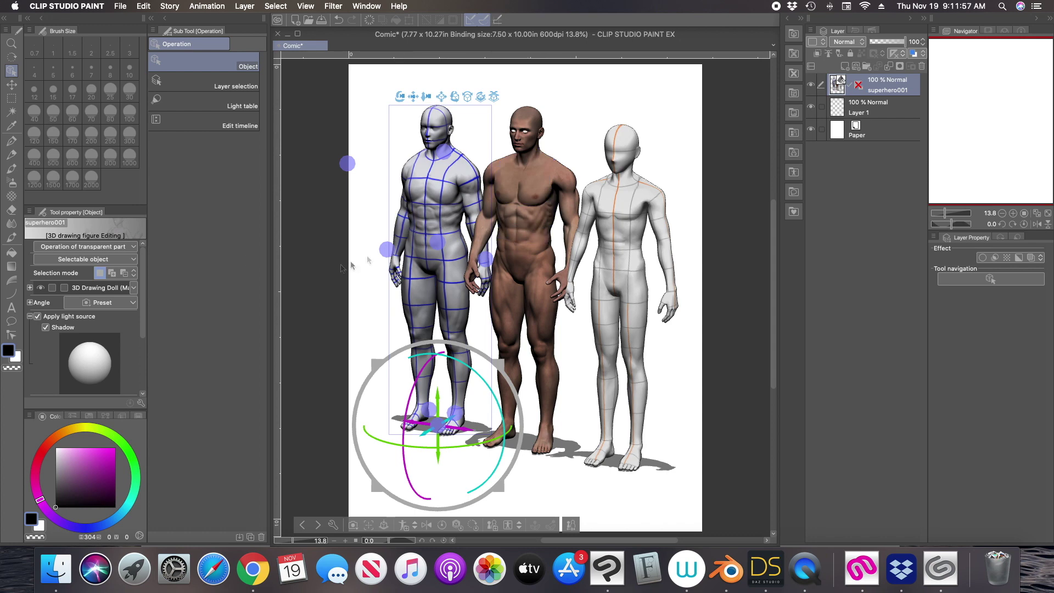
Hide both drawing dolls in the object list and select superhero001.
{"action": "left_click", "coordinate": [133, 288]}
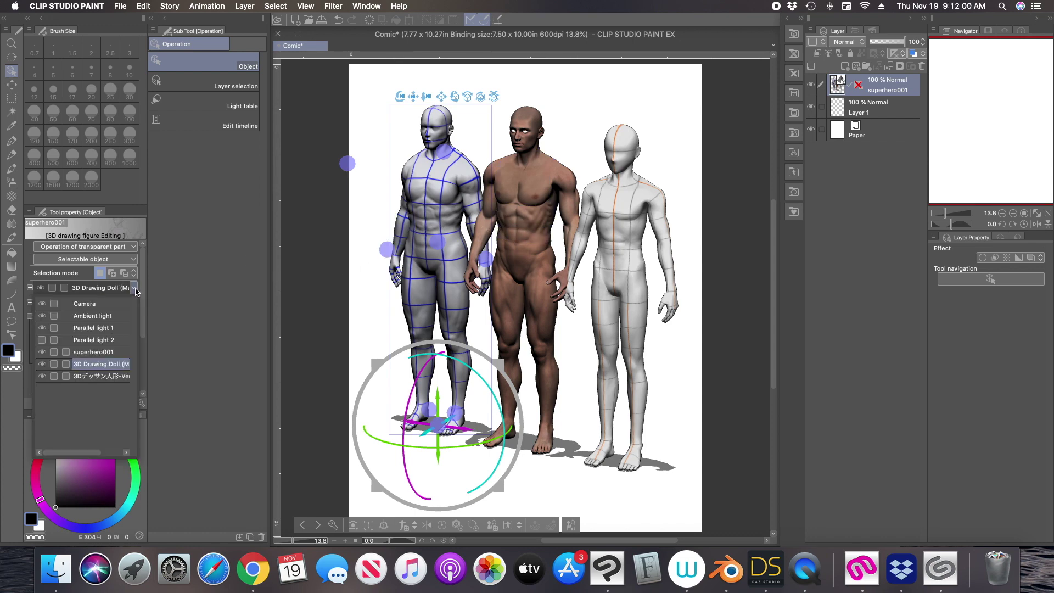
{"action": "left_click", "coordinate": [43, 364]}
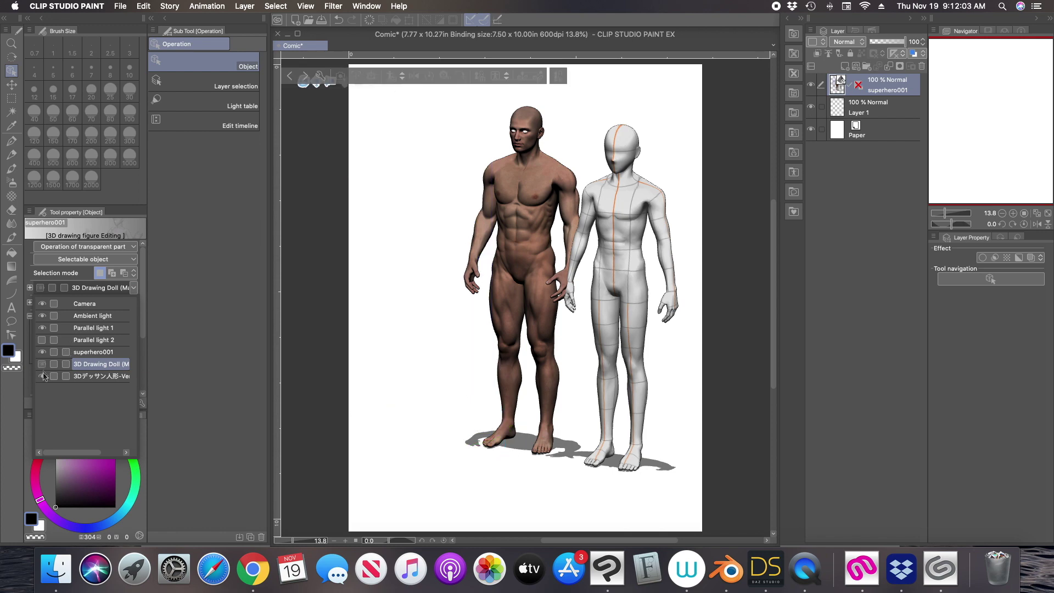
{"action": "left_click", "coordinate": [43, 376]}
{"action": "left_click", "coordinate": [89, 354]}
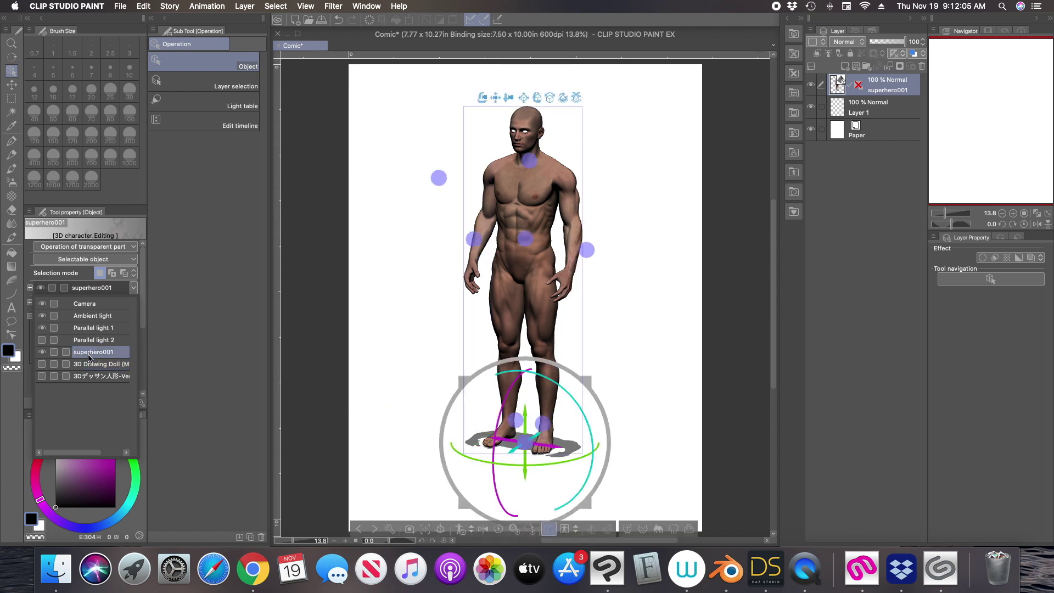
{"action": "left_click", "coordinate": [134, 289]}
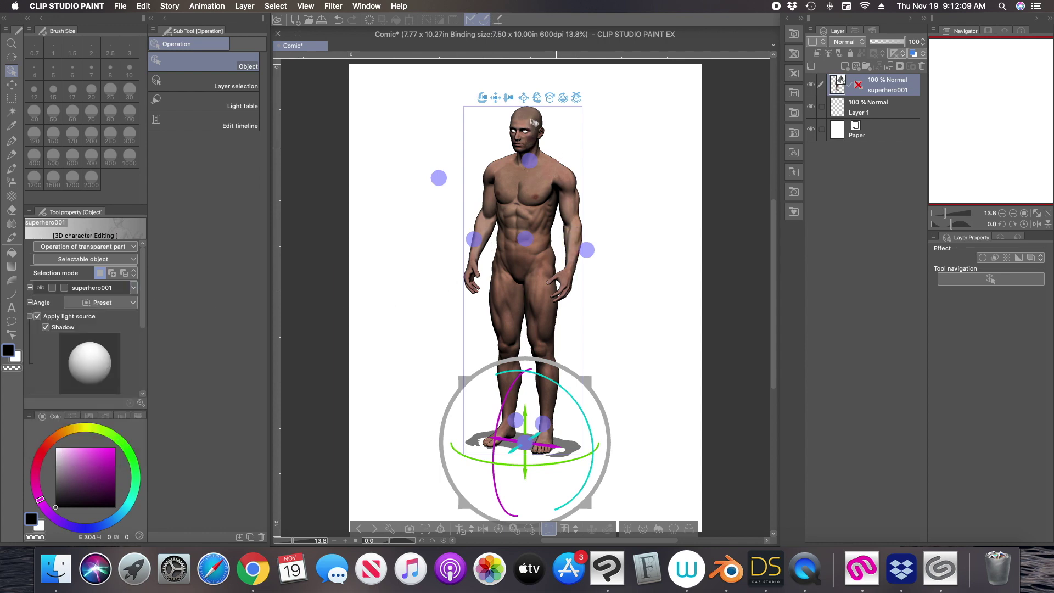
Rotate the superhero001 figure's head joint, and select its chest to check for a separate neck joint.
{"action": "left_click", "coordinate": [531, 121]}
{"action": "mouse_move", "coordinate": [513, 160]}
{"action": "left_mouse_down"}
{"action": "mouse_move", "coordinate": [516, 176]}
{"action": "mouse_move", "coordinate": [514, 141]}
{"action": "left_mouse_up"}
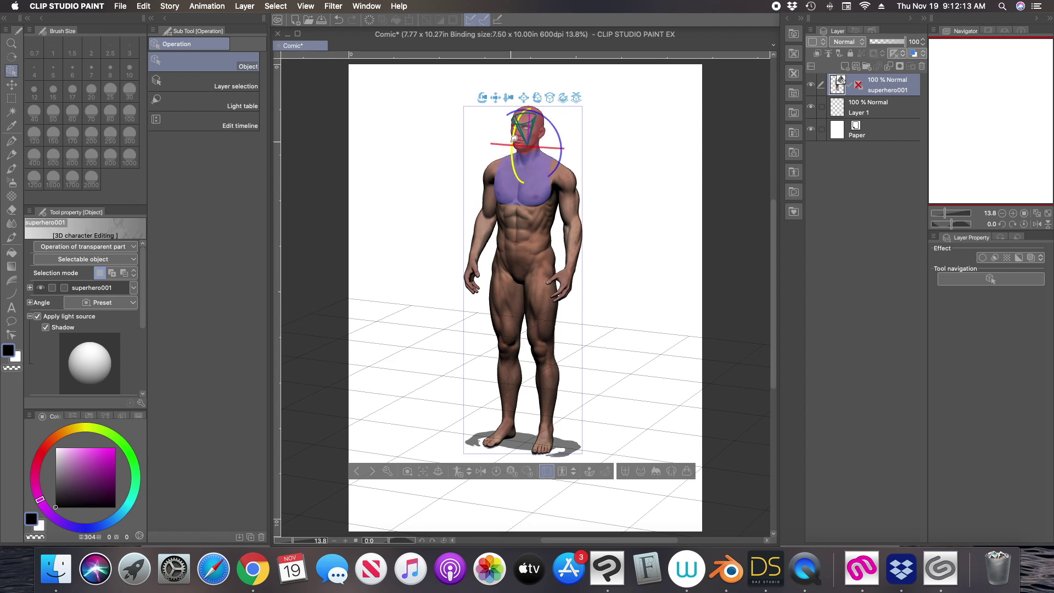
{"action": "left_click", "coordinate": [535, 159]}
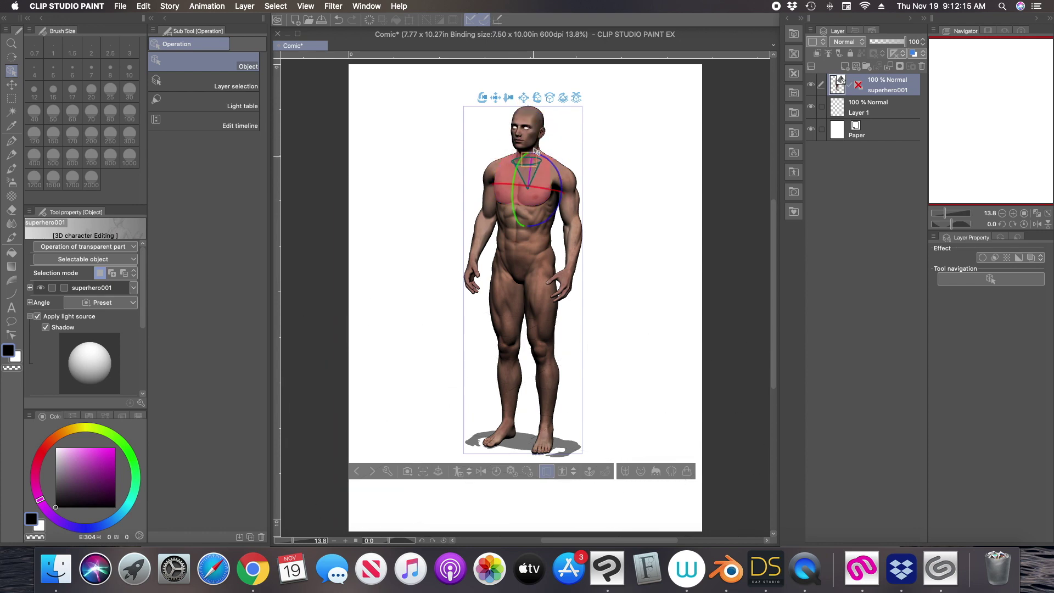
Show the 3D Drawing Doll (Male) again, select its neck and rotate the neck joint.
{"action": "left_click", "coordinate": [133, 288]}
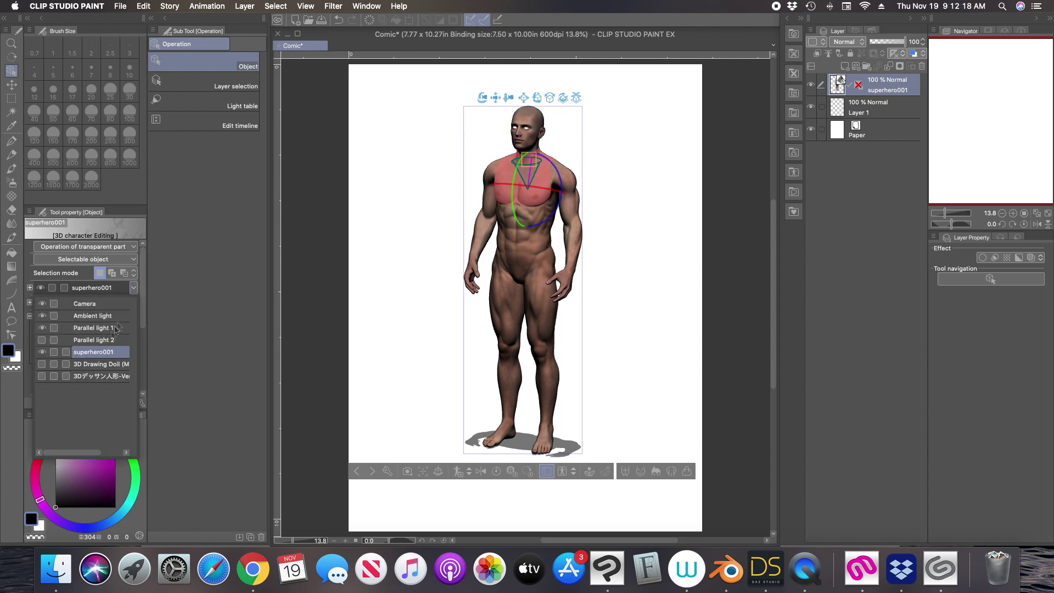
{"action": "left_click", "coordinate": [42, 365]}
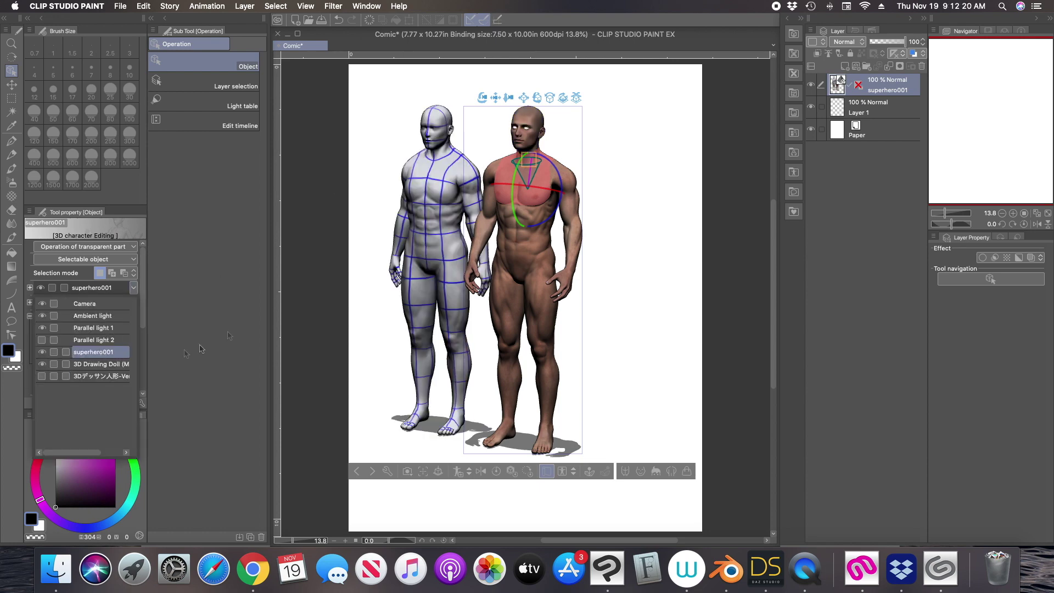
{"action": "left_click", "coordinate": [449, 149]}
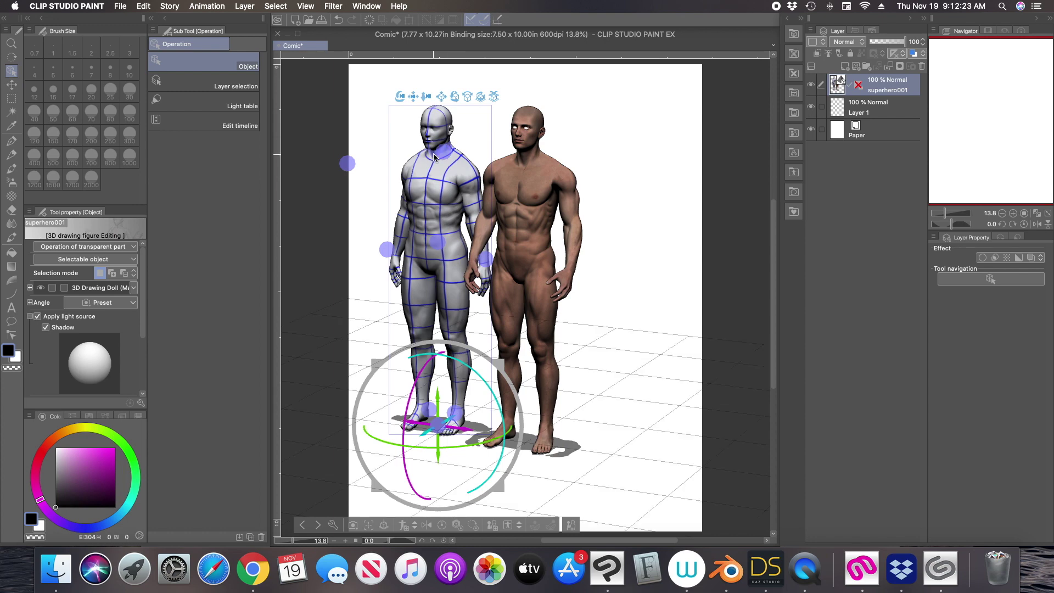
{"action": "left_click", "coordinate": [433, 157]}
{"action": "left_click_drag", "start_coordinate": [425, 147], "coordinate": [510, 175]}
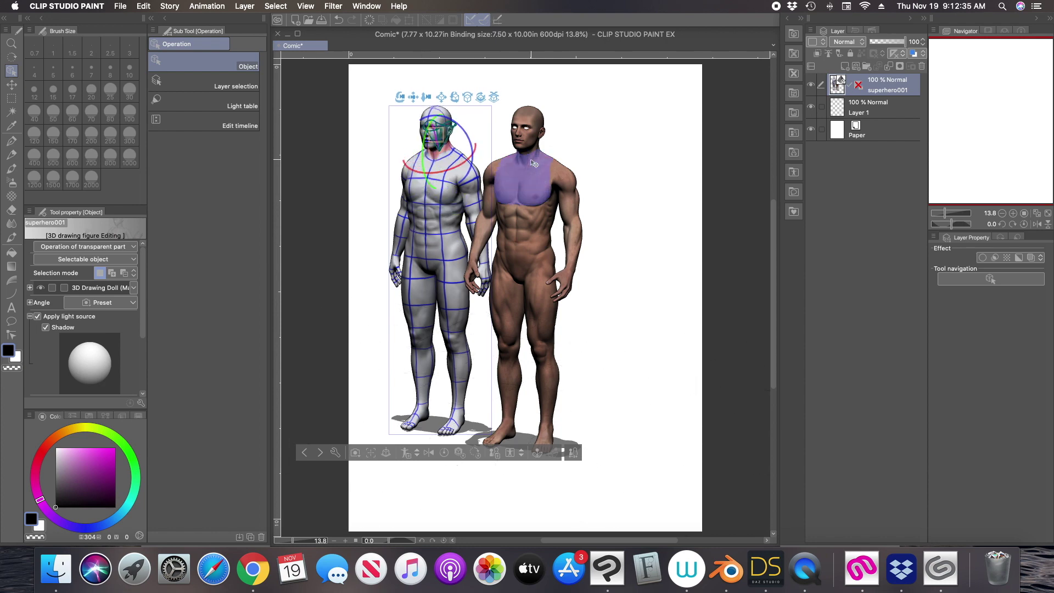
Turn the superhero001 figure's head by moving its gaze controller up toward the drawing doll's side, from the opposite three-quarter view.
{"action": "left_click", "coordinate": [534, 163]}
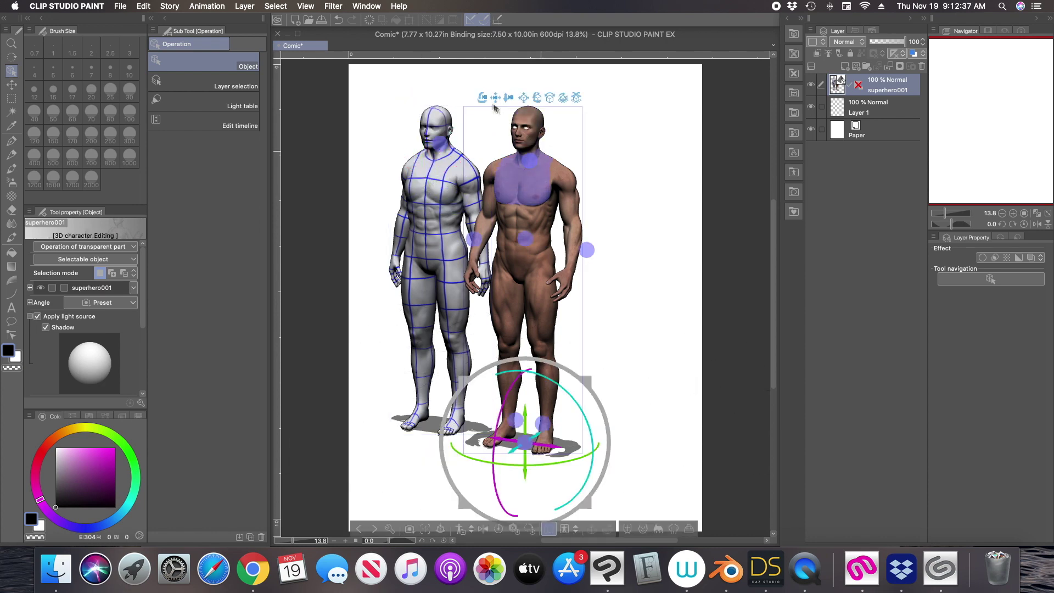
{"action": "left_click_drag", "start_coordinate": [484, 101], "coordinate": [640, 153]}
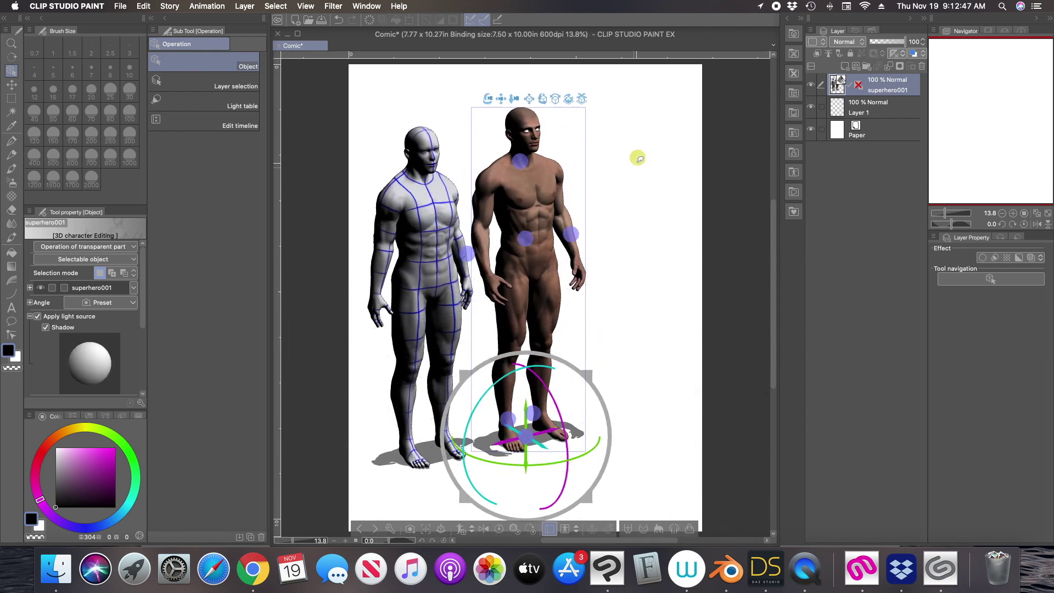
{"action": "left_click", "coordinate": [639, 159]}
{"action": "mouse_move", "coordinate": [643, 154]}
{"action": "left_mouse_down"}
{"action": "mouse_move", "coordinate": [505, 184]}
{"action": "mouse_move", "coordinate": [530, 258]}
{"action": "mouse_move", "coordinate": [574, 274]}
{"action": "mouse_move", "coordinate": [665, 245]}
{"action": "mouse_move", "coordinate": [546, 116]}
{"action": "mouse_move", "coordinate": [563, 80]}
{"action": "mouse_move", "coordinate": [580, 131]}
{"action": "mouse_move", "coordinate": [531, 141]}
{"action": "mouse_move", "coordinate": [538, 204]}
{"action": "mouse_move", "coordinate": [487, 216]}
{"action": "mouse_move", "coordinate": [474, 240]}
{"action": "mouse_move", "coordinate": [543, 237]}
{"action": "mouse_move", "coordinate": [631, 170]}
{"action": "mouse_move", "coordinate": [586, 269]}
{"action": "mouse_move", "coordinate": [535, 274]}
{"action": "mouse_move", "coordinate": [483, 311]}
{"action": "mouse_move", "coordinate": [492, 98]}
{"action": "mouse_move", "coordinate": [486, 114]}
{"action": "left_mouse_up"}
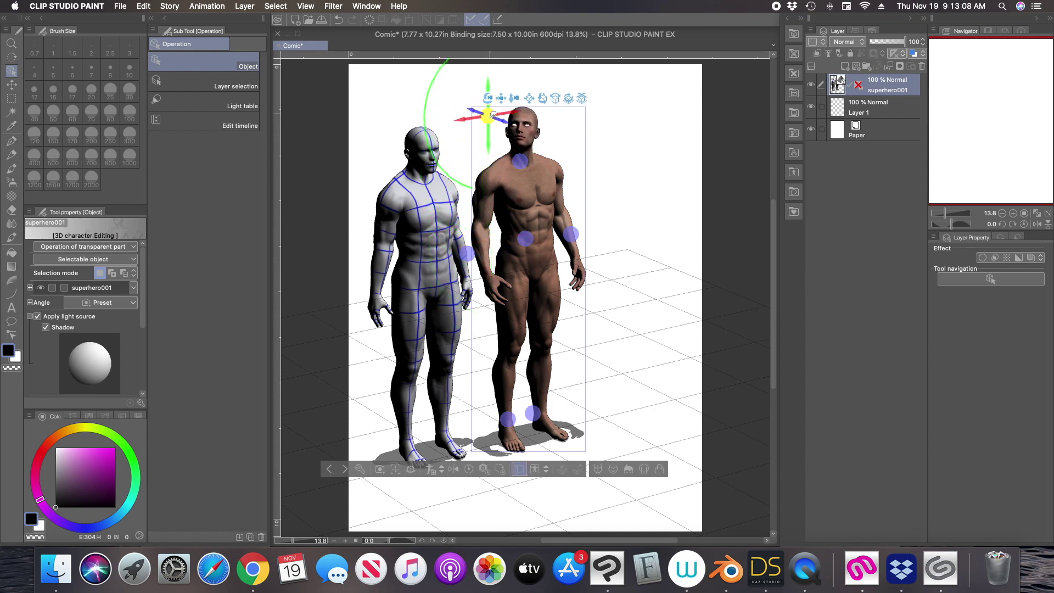
Rotate the 3D Drawing Doll (Male)'s head and neck joints separately, checking the chest joint as well.
{"action": "left_click", "coordinate": [426, 181]}
{"action": "left_click", "coordinate": [425, 178]}
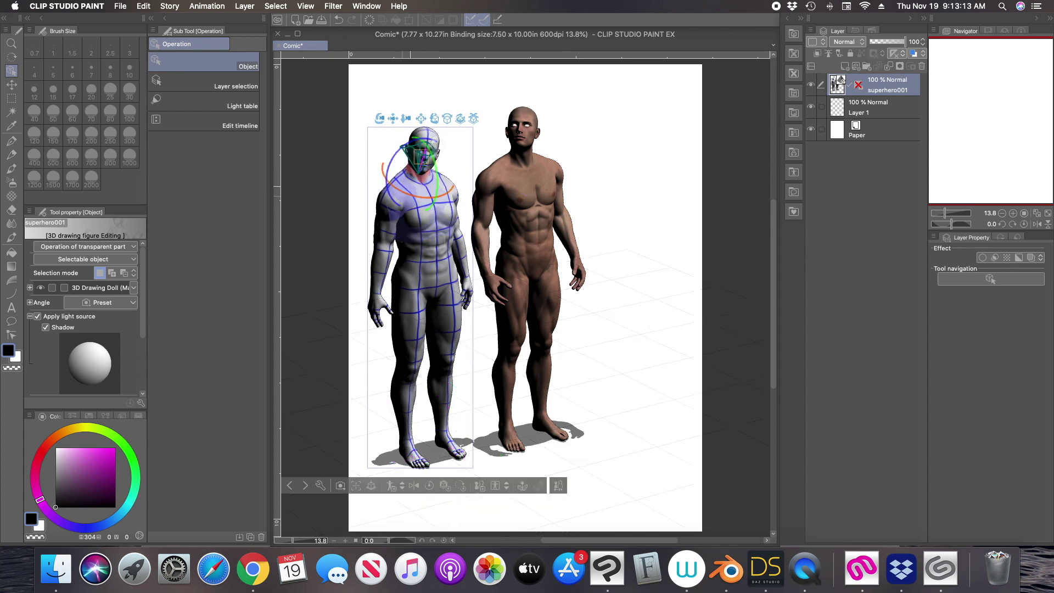
{"action": "left_click", "coordinate": [426, 134]}
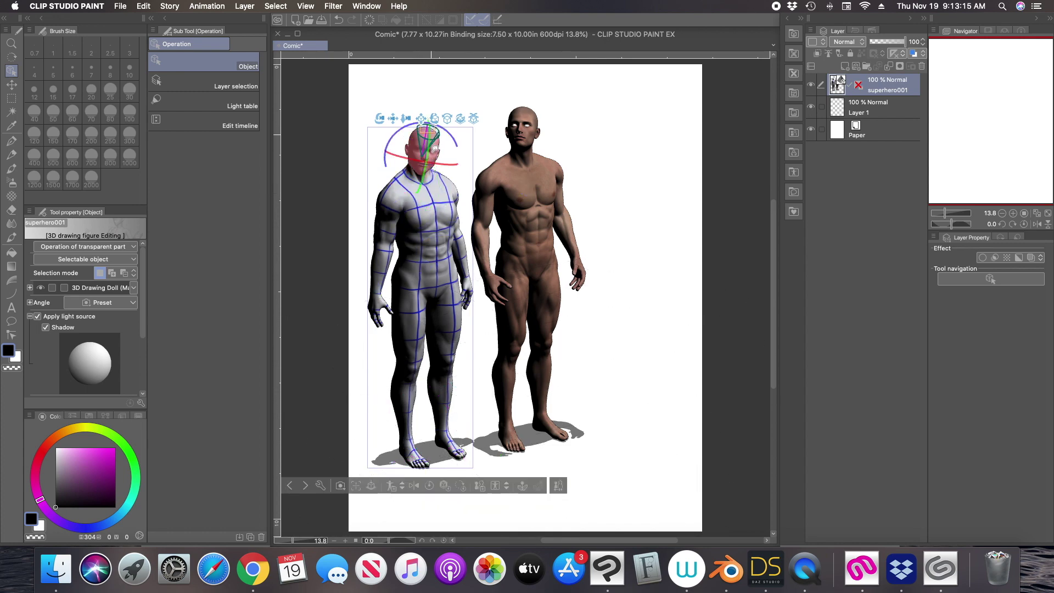
{"action": "left_click_drag", "start_coordinate": [386, 145], "coordinate": [427, 173]}
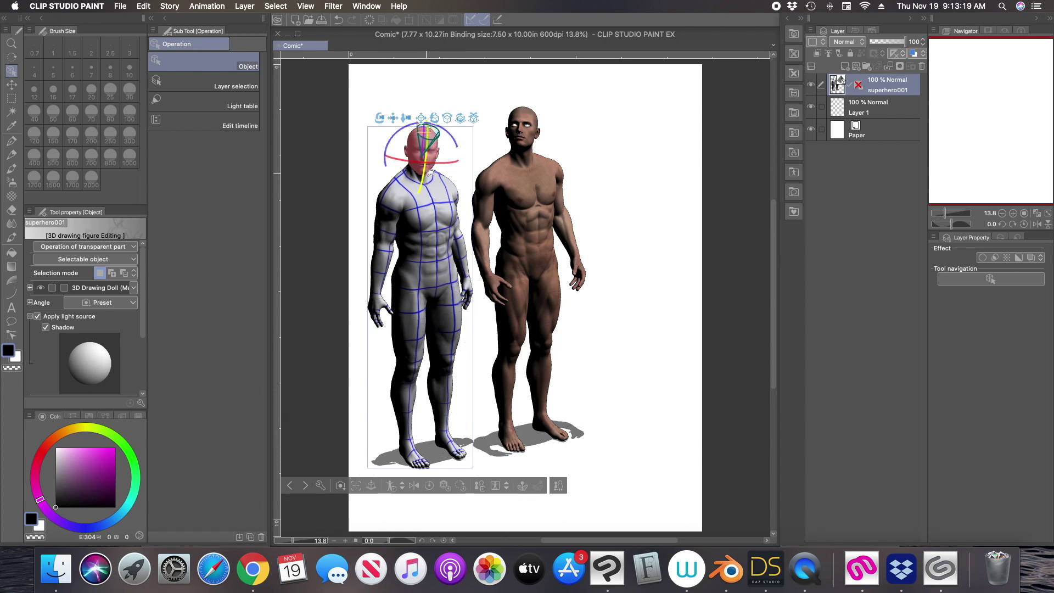
{"action": "left_click", "coordinate": [425, 175]}
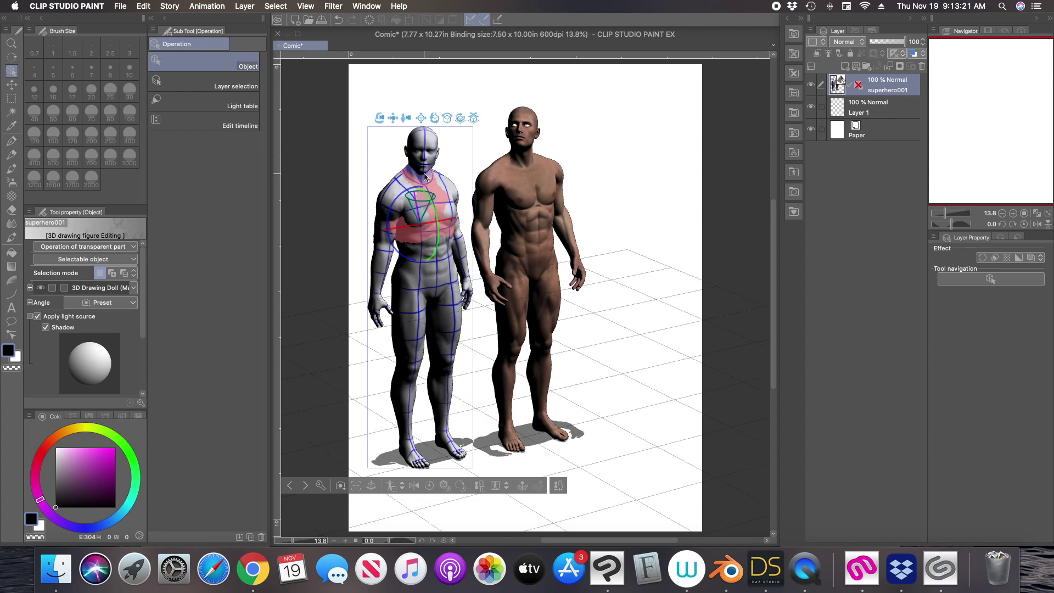
{"action": "left_click", "coordinate": [428, 180]}
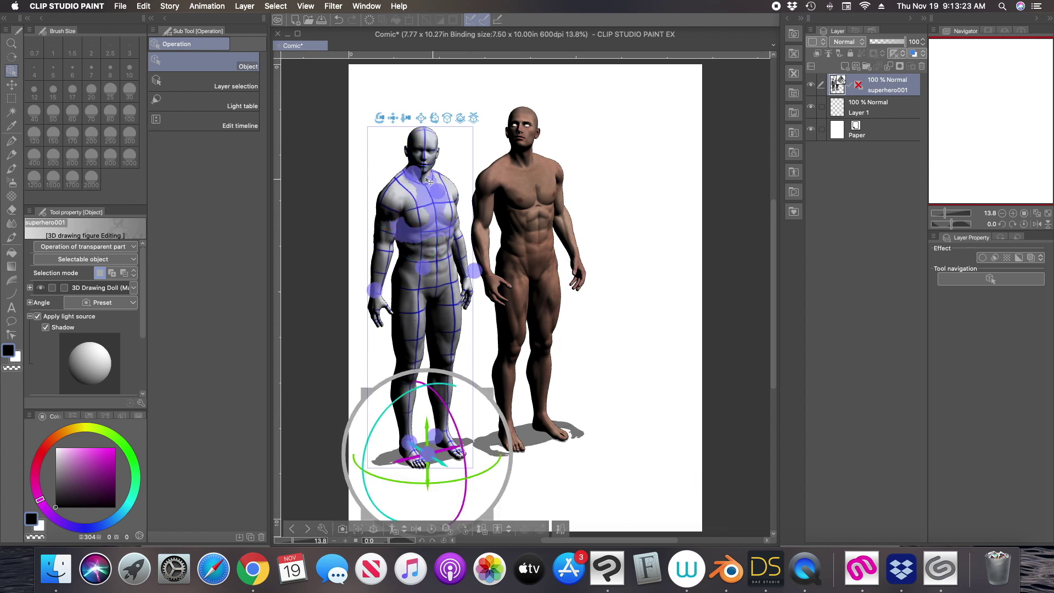
{"action": "left_click", "coordinate": [432, 175]}
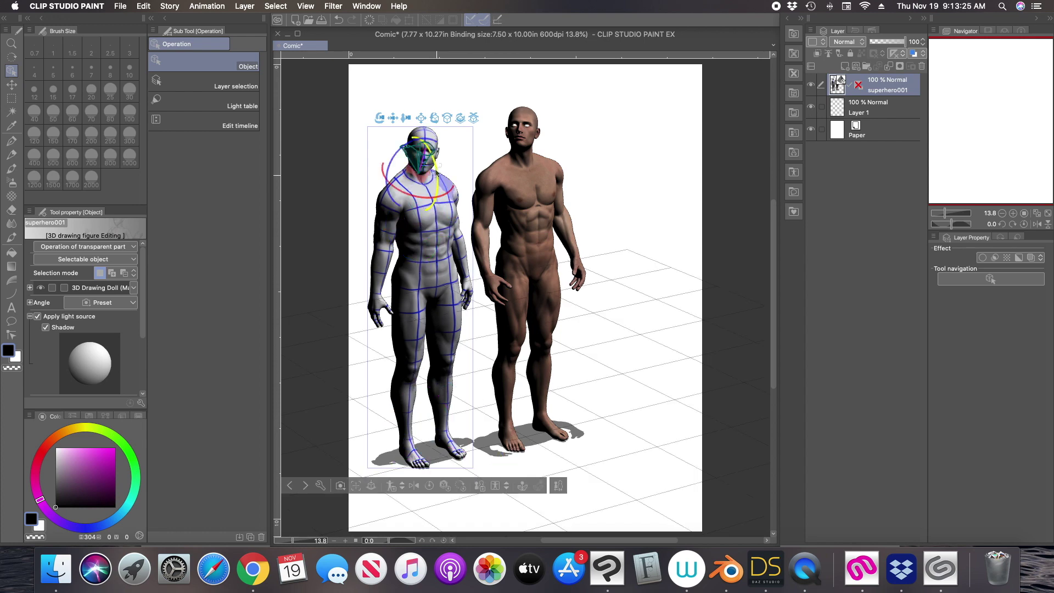
{"action": "left_click_drag", "start_coordinate": [438, 165], "coordinate": [437, 161]}
{"action": "left_click", "coordinate": [602, 227]}
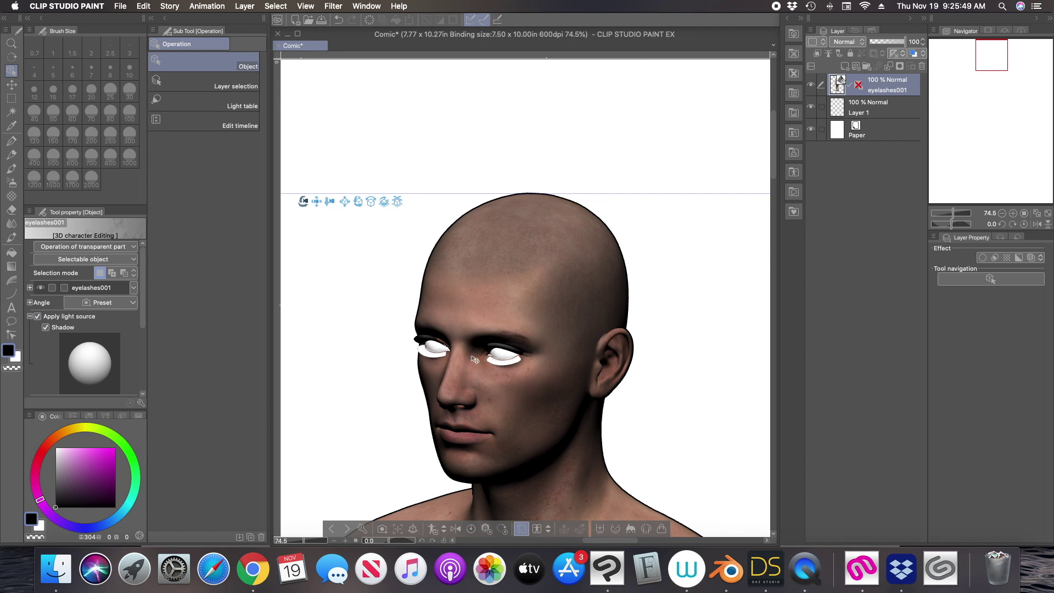
Examine the eyelashes001 figure's eyes and eyelashes up close, and return to the full-page view.
{"action": "left_click_drag", "start_coordinate": [475, 359], "coordinate": [475, 351]}
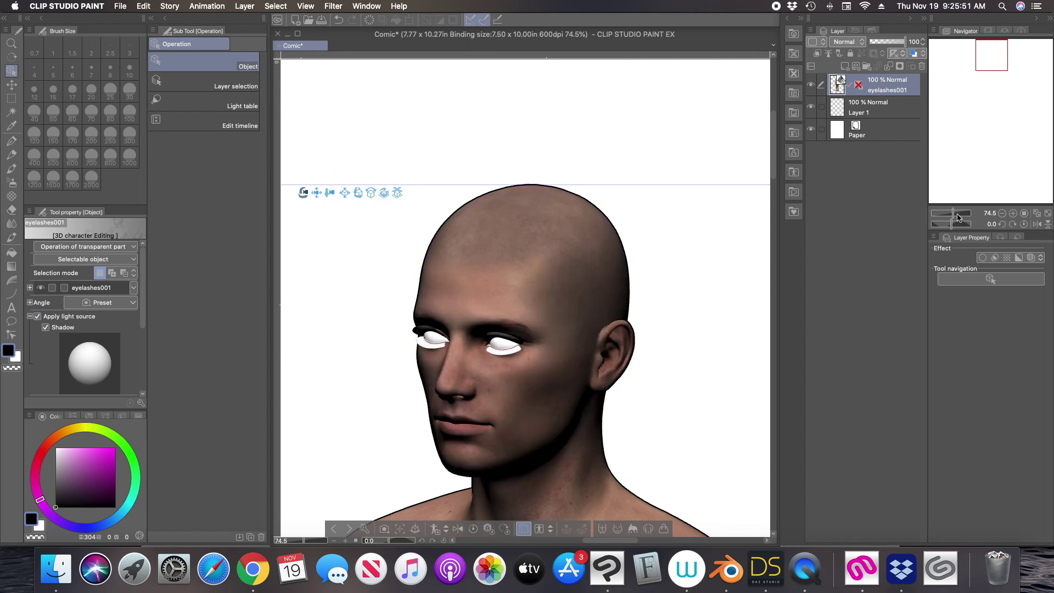
{"action": "left_click", "coordinate": [957, 214]}
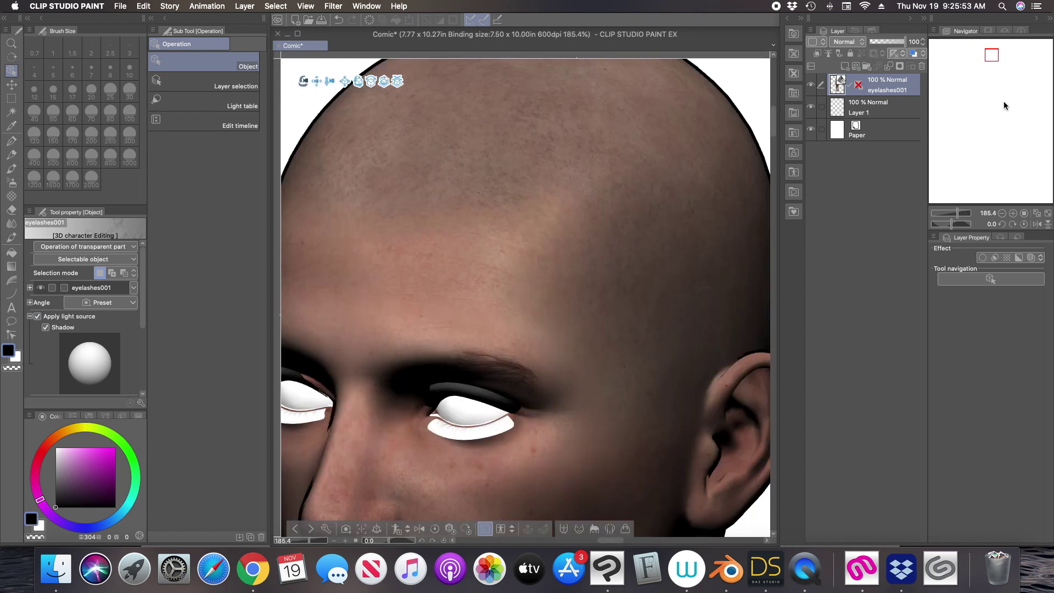
{"action": "left_click_drag", "start_coordinate": [989, 60], "coordinate": [985, 65]}
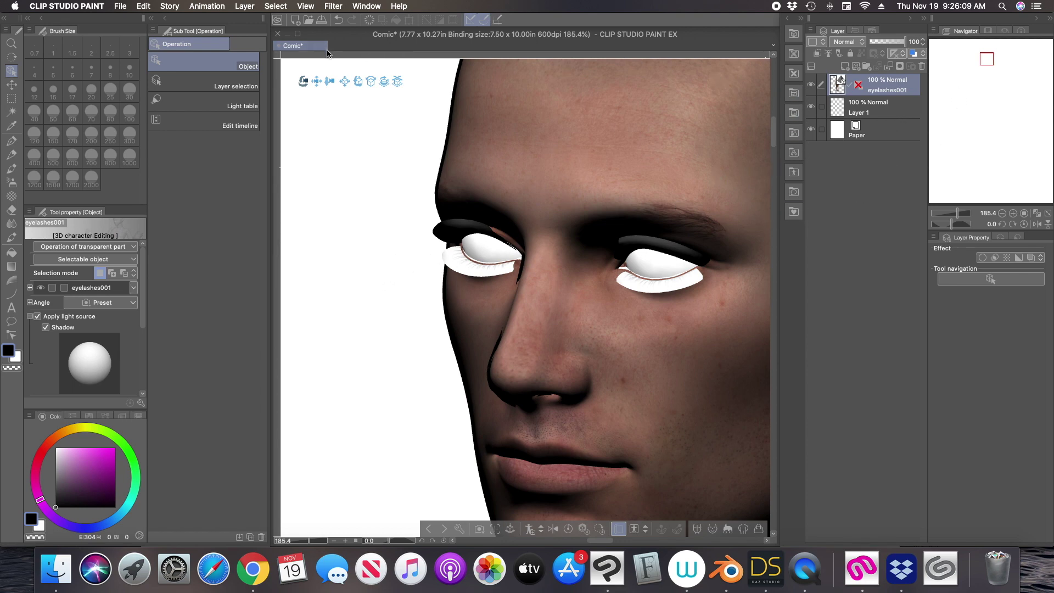
{"action": "left_click", "coordinate": [1049, 215]}
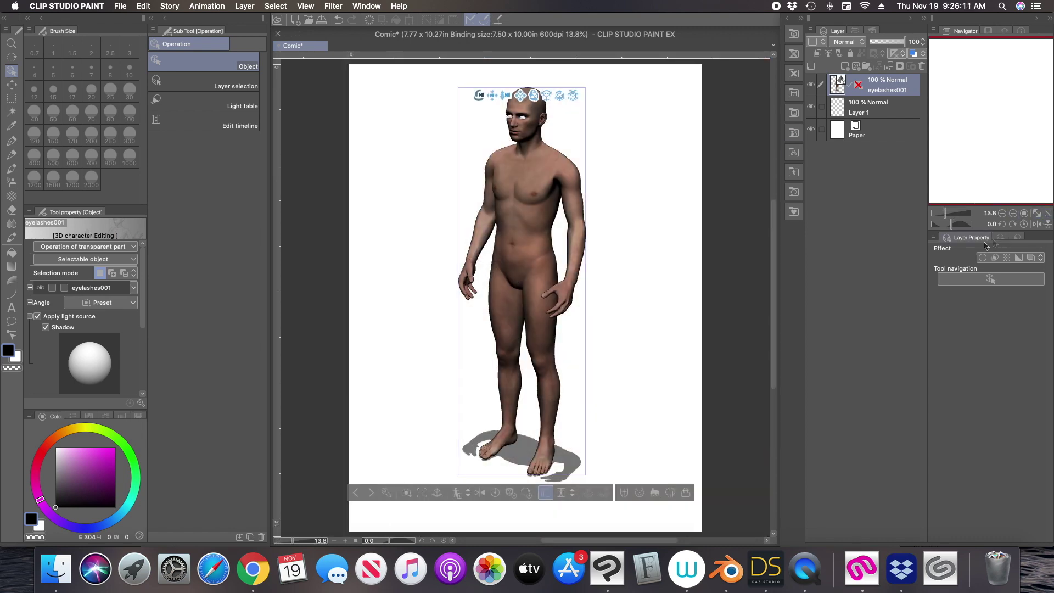
Select the eyelashes001 figure's head, bend it downward with the head joint's rotation ring, and deselect the joint.
{"action": "left_click", "coordinate": [528, 148]}
{"action": "left_click", "coordinate": [530, 134]}
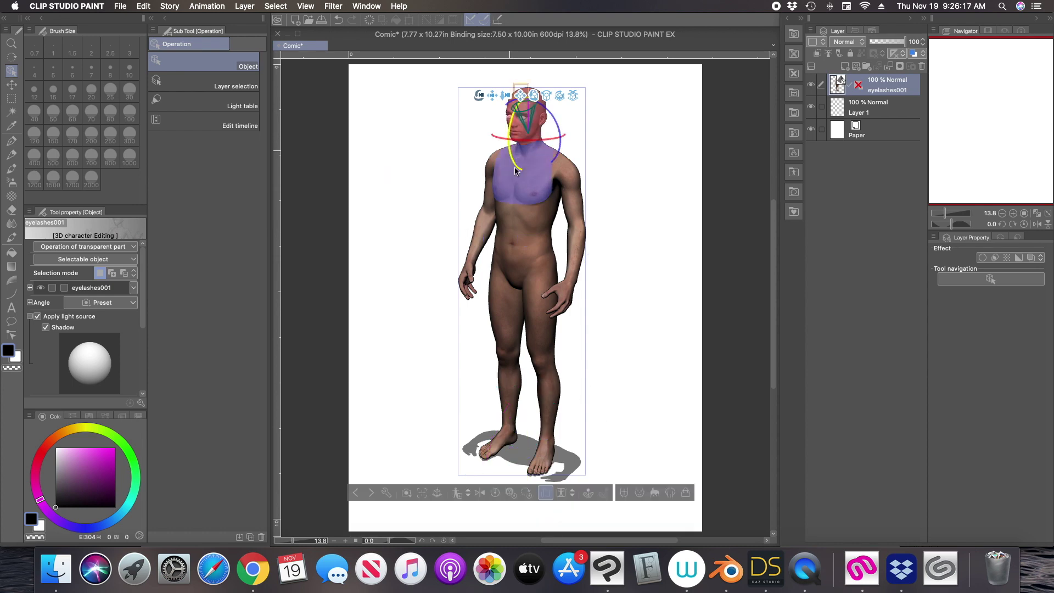
{"action": "left_click_drag", "start_coordinate": [520, 160], "coordinate": [517, 164]}
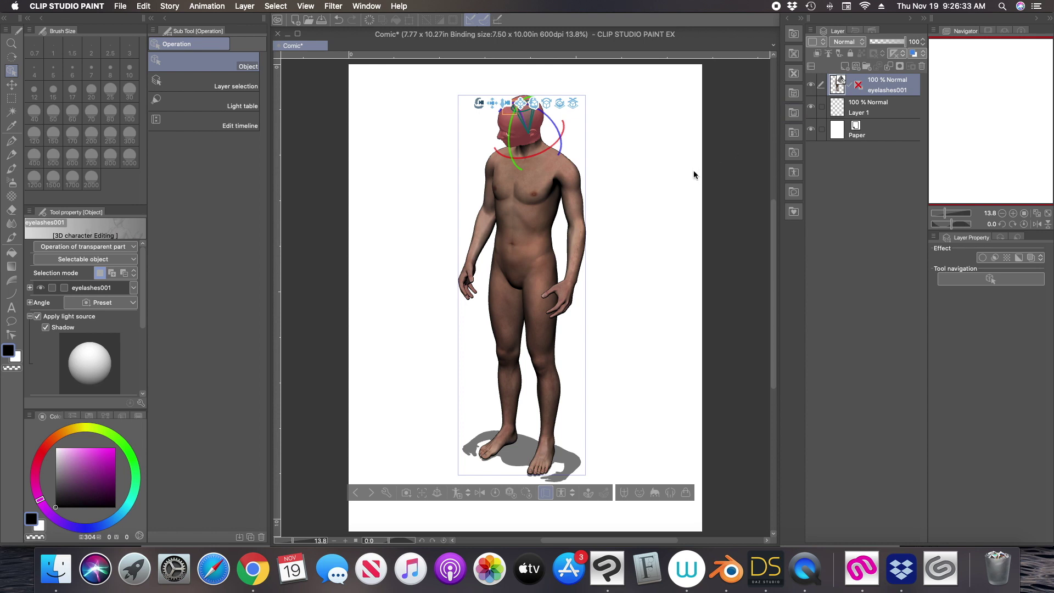
{"action": "left_click", "coordinate": [724, 284]}
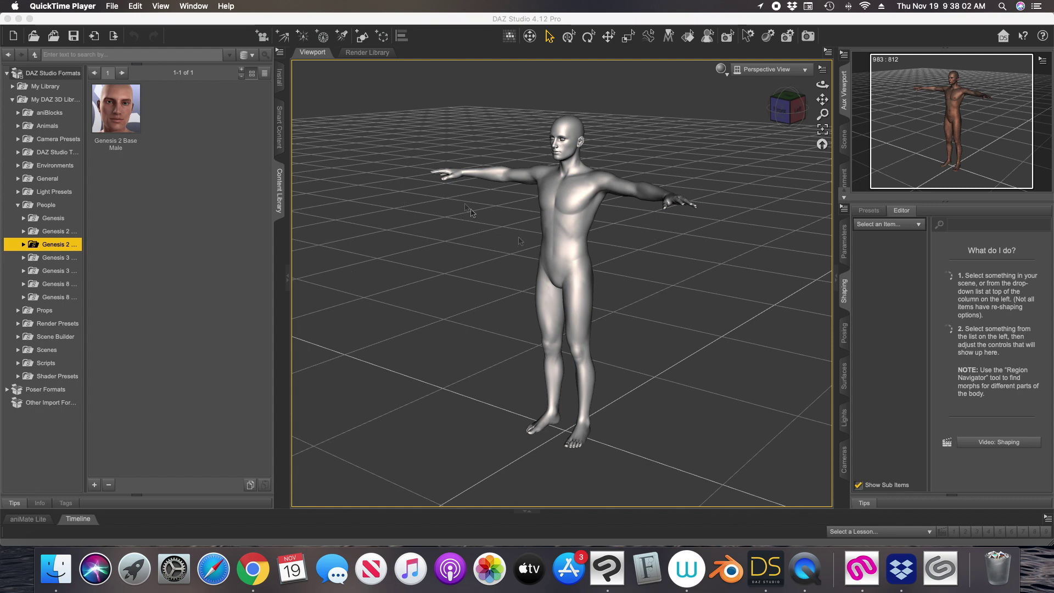
Start exporting the Genesis 2 Male figure from DAZ Studio with Autodesk FBX (*.fbx) as the file type.
{"action": "left_click", "coordinate": [110, 6]}
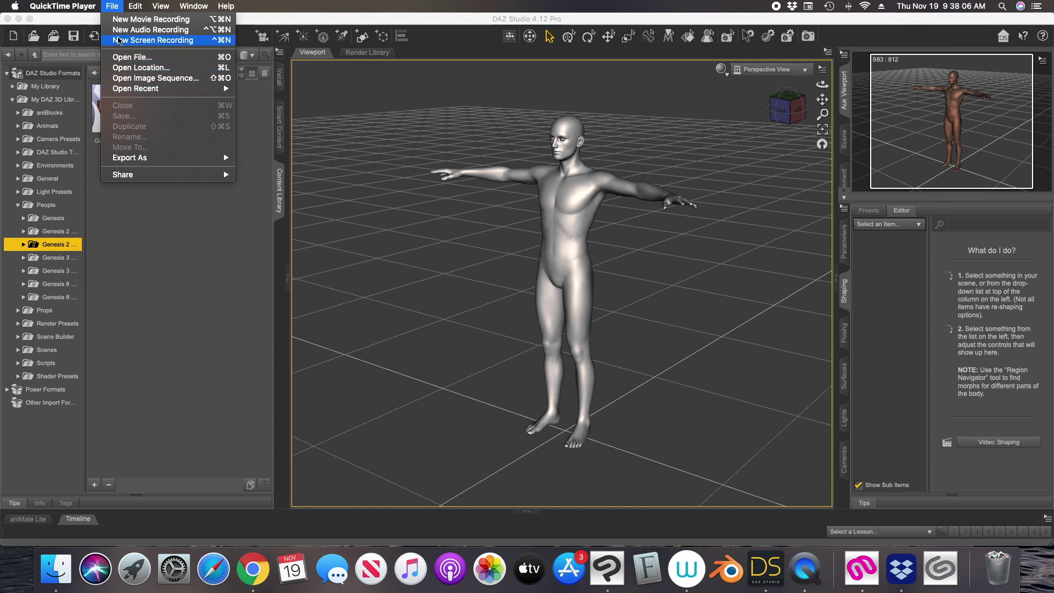
{"action": "left_click", "coordinate": [225, 64]}
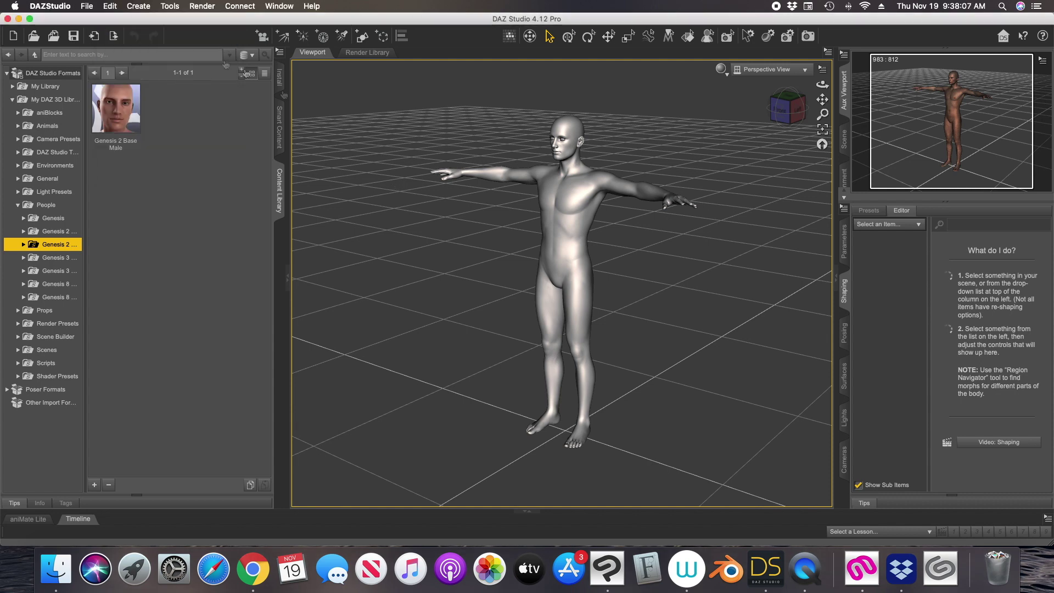
{"action": "left_click", "coordinate": [88, 6]}
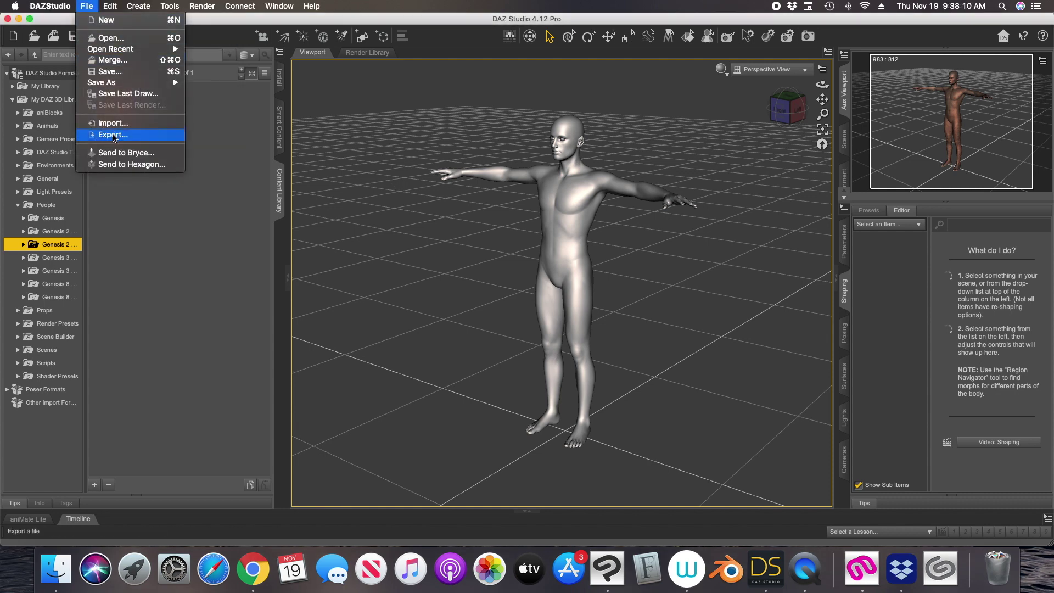
{"action": "left_click", "coordinate": [114, 135]}
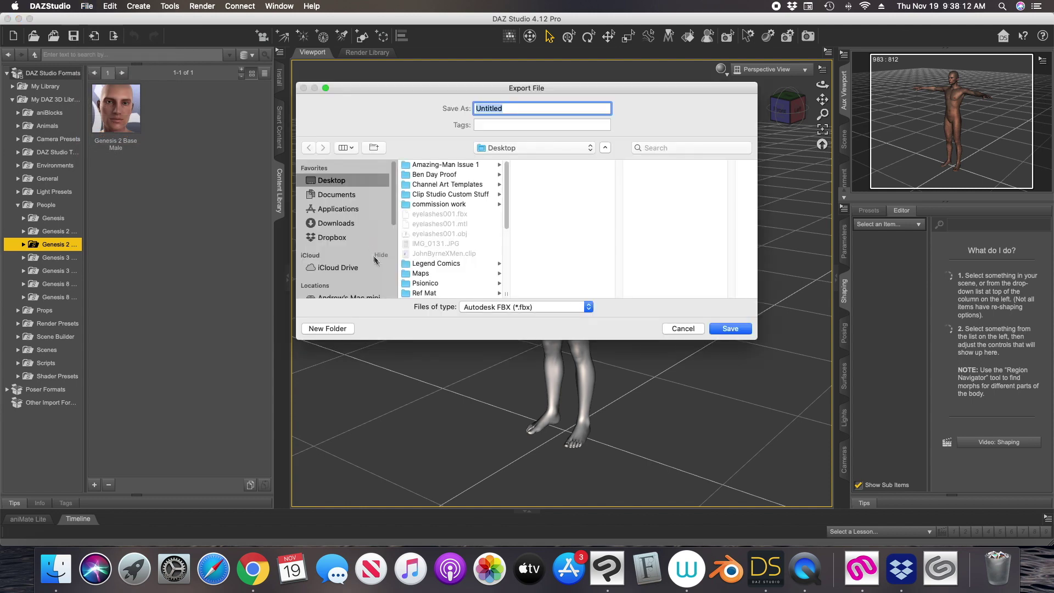
{"action": "left_click", "coordinate": [510, 307]}
{"action": "left_click", "coordinate": [511, 327]}
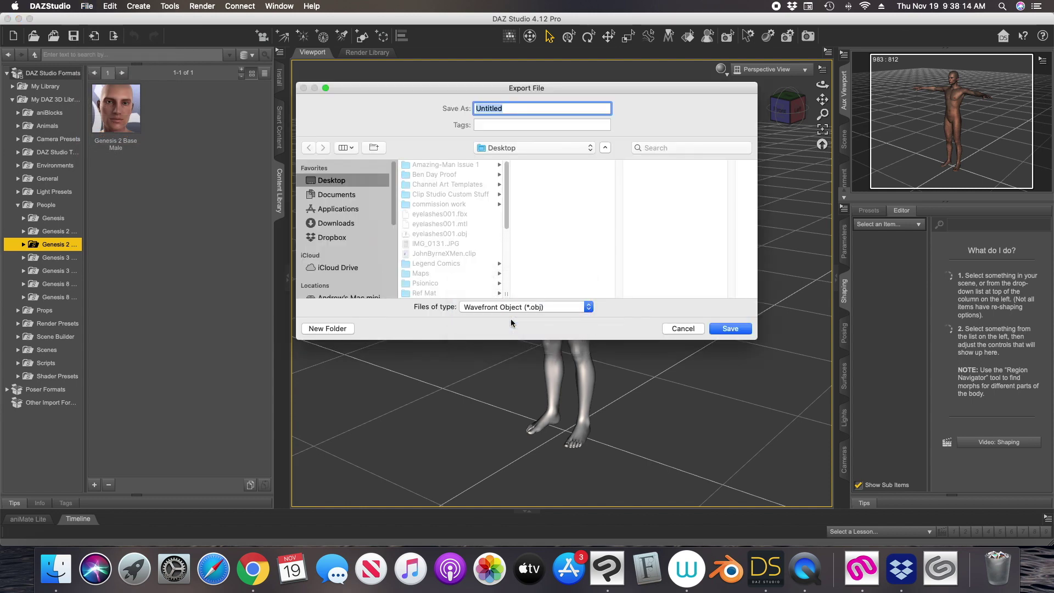
{"action": "left_click", "coordinate": [510, 307]}
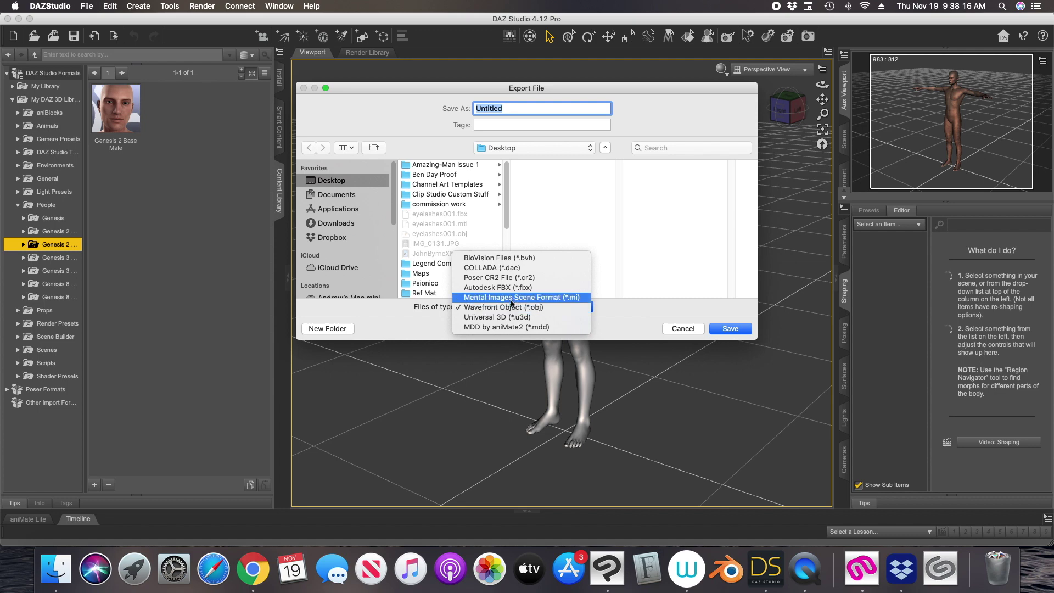
{"action": "left_click", "coordinate": [519, 289]}
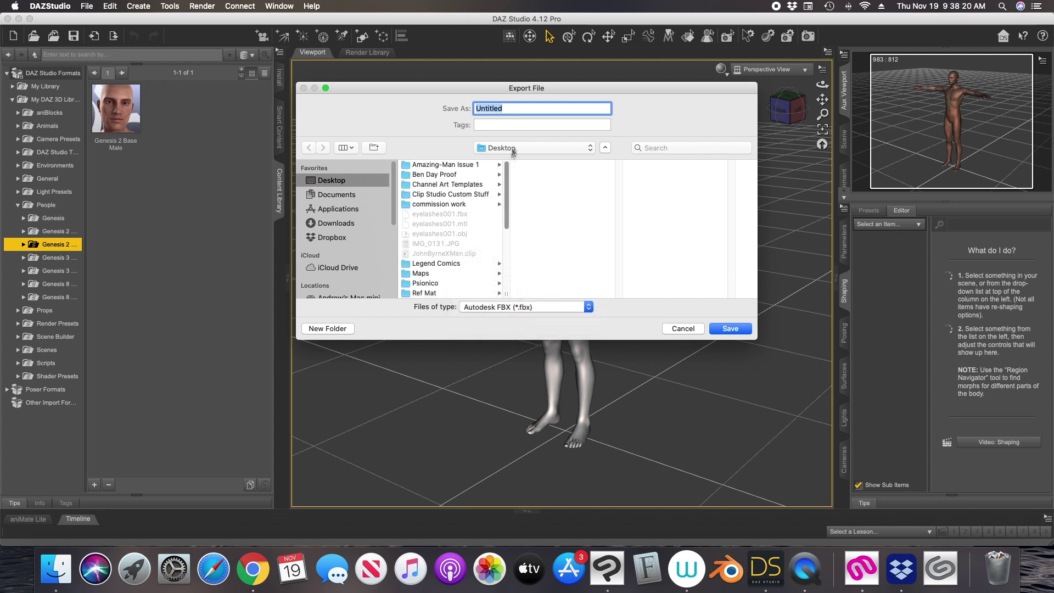
Name the export test001 on the Desktop and export it with the existing FBX options.
{"action": "type", "text": "test0"}
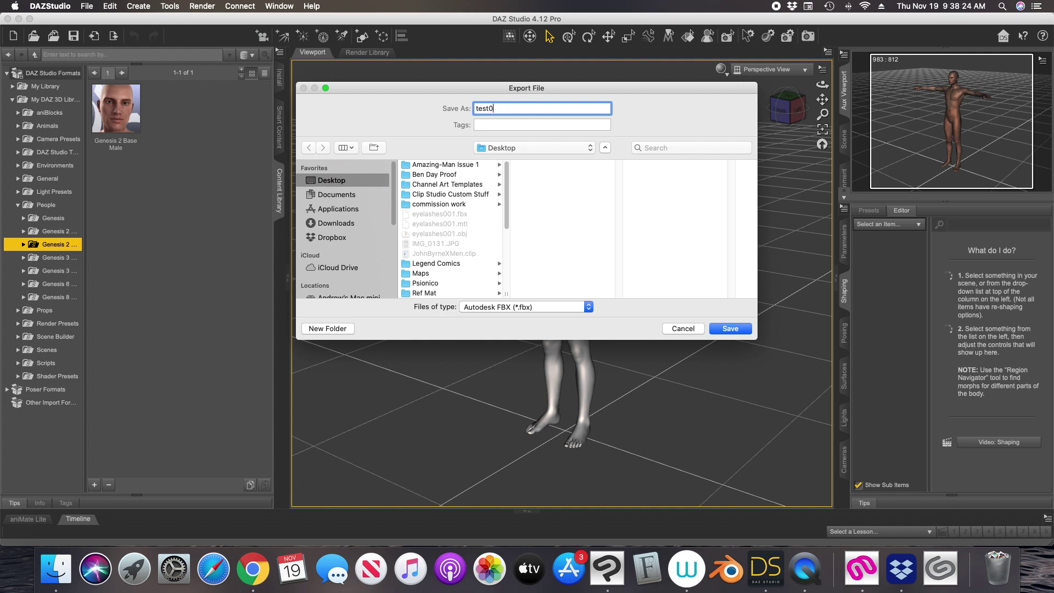
{"action": "type", "text": "01"}
{"action": "left_click", "coordinate": [720, 329]}
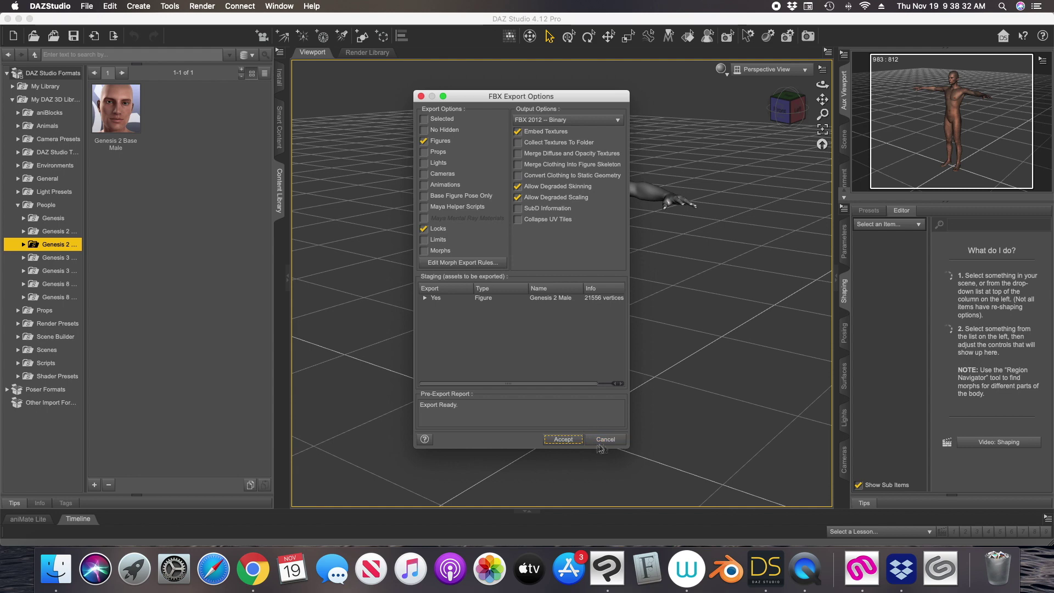
{"action": "left_click", "coordinate": [563, 440]}
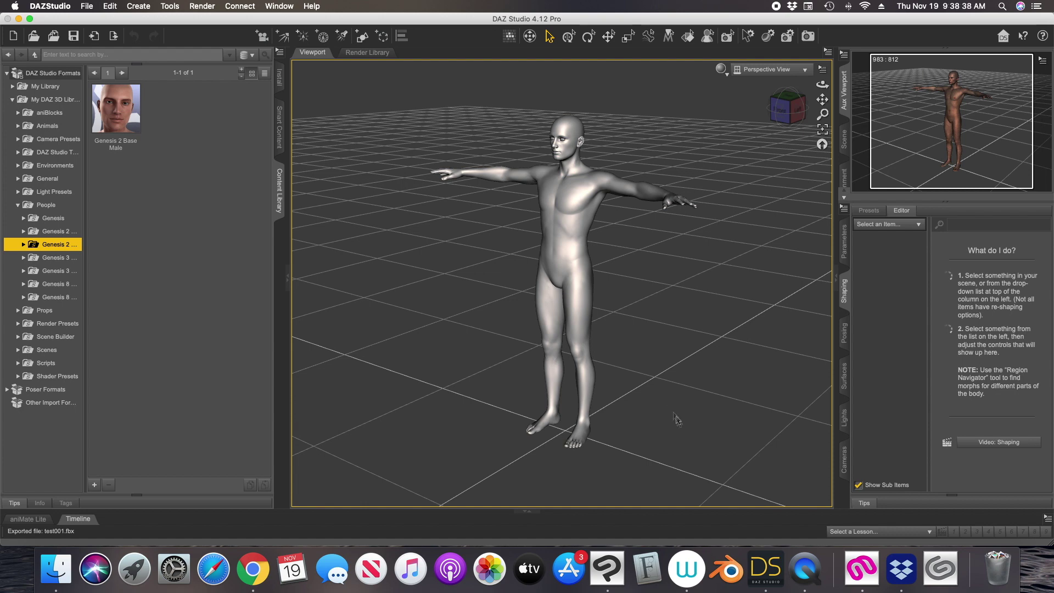
Switch to Clip Studio Modeler and create a new 3D character work for Clip Studio Paint.
{"action": "left_click", "coordinate": [859, 559]}
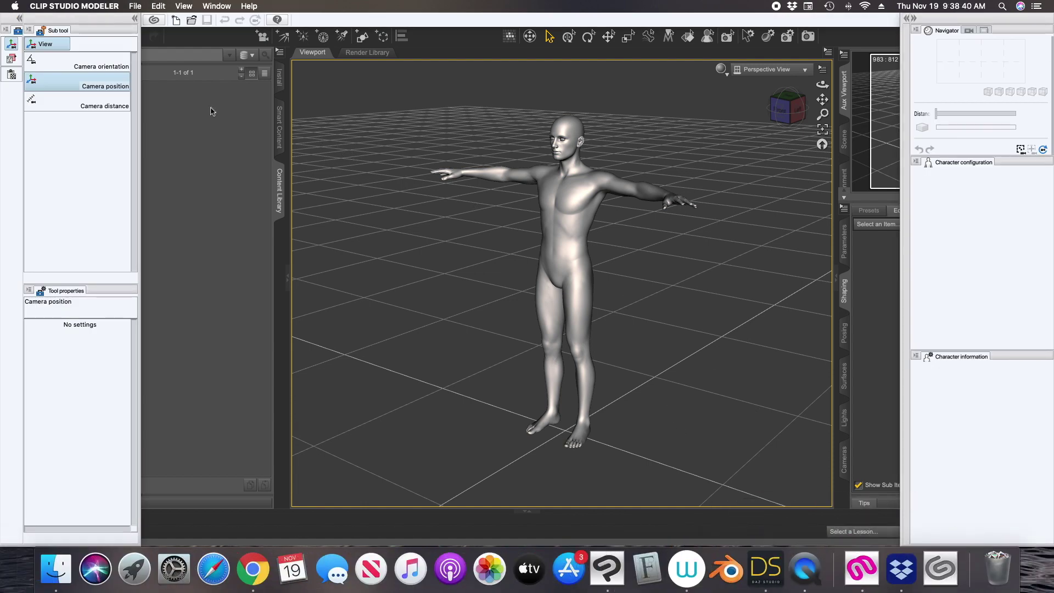
{"action": "left_click", "coordinate": [175, 21]}
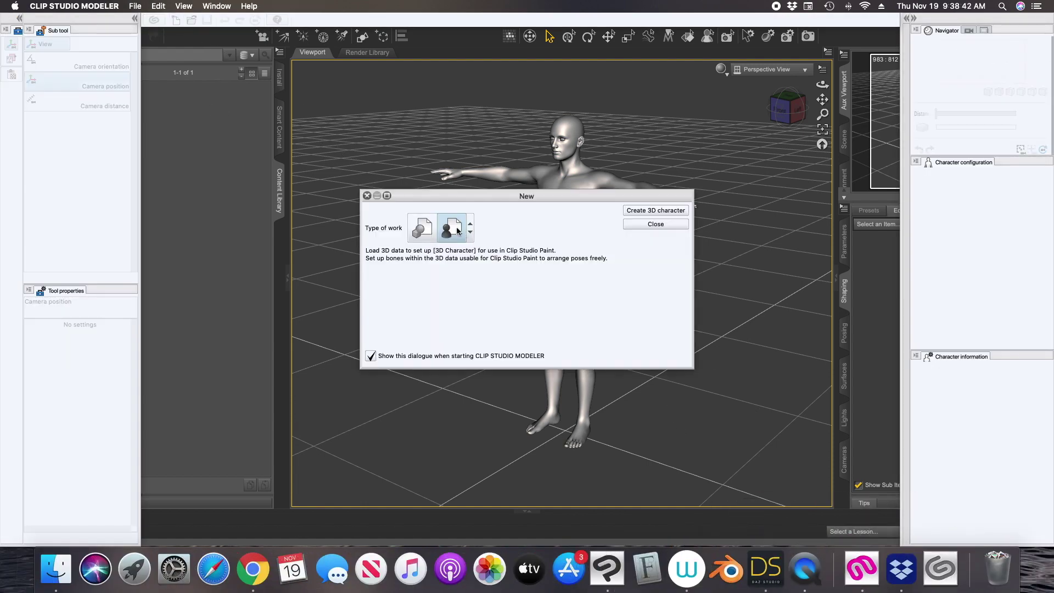
{"action": "left_click", "coordinate": [650, 212]}
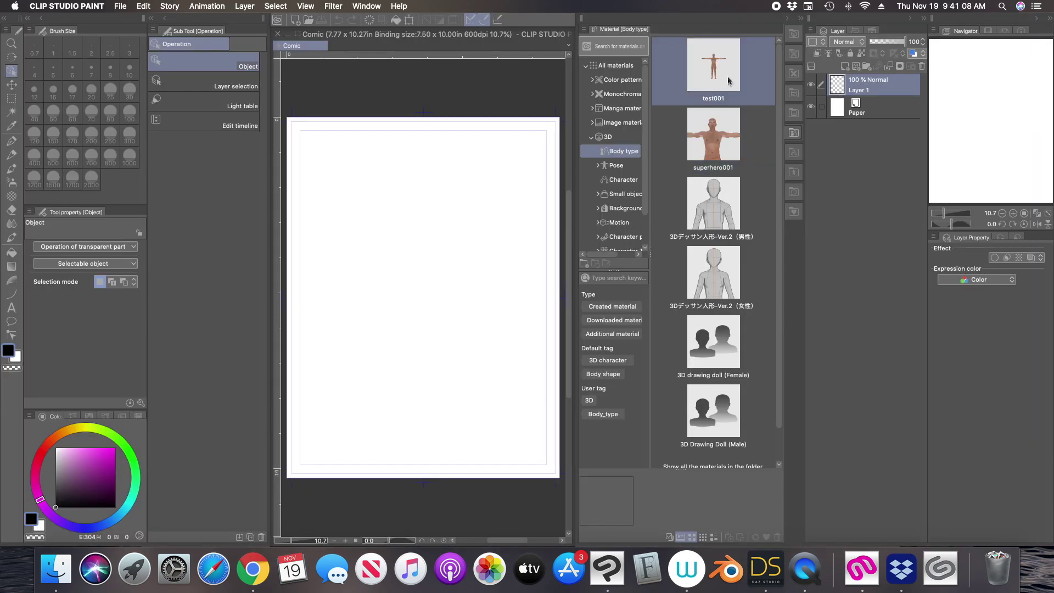
In Clip Studio Paint, place the test001 body-type material on the page and turn it to a three-quarter view.
{"action": "left_click_drag", "start_coordinate": [713, 65], "coordinate": [430, 253]}
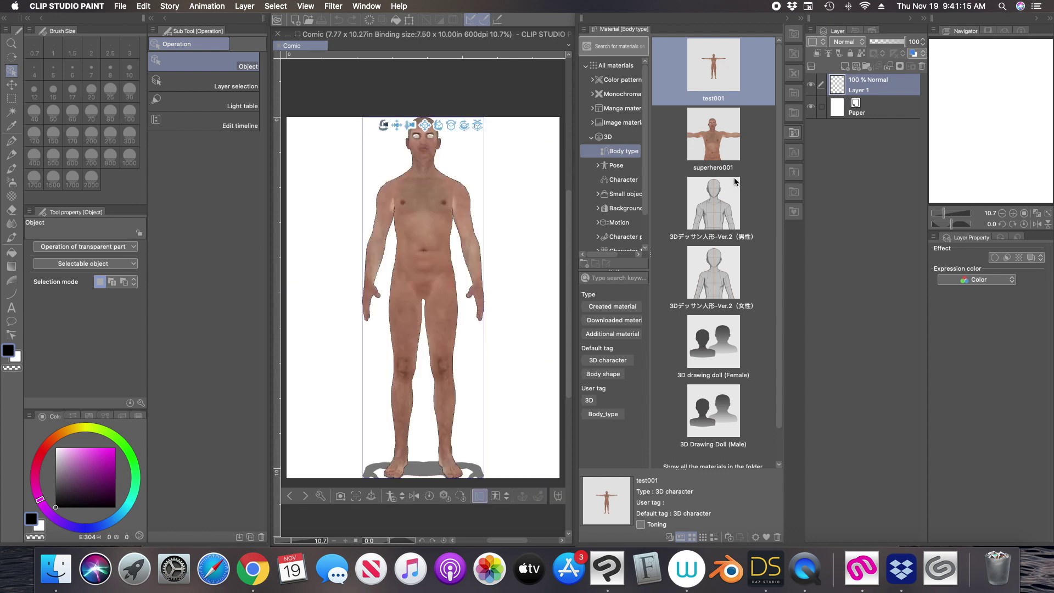
{"action": "left_click", "coordinate": [794, 133]}
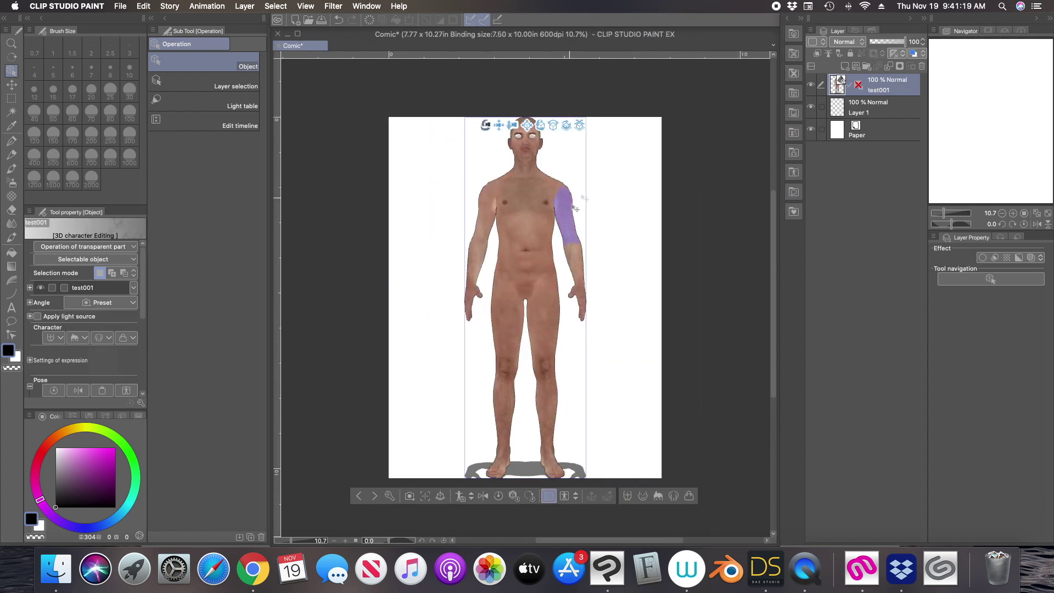
{"action": "left_click_drag", "start_coordinate": [511, 125], "coordinate": [378, 175]}
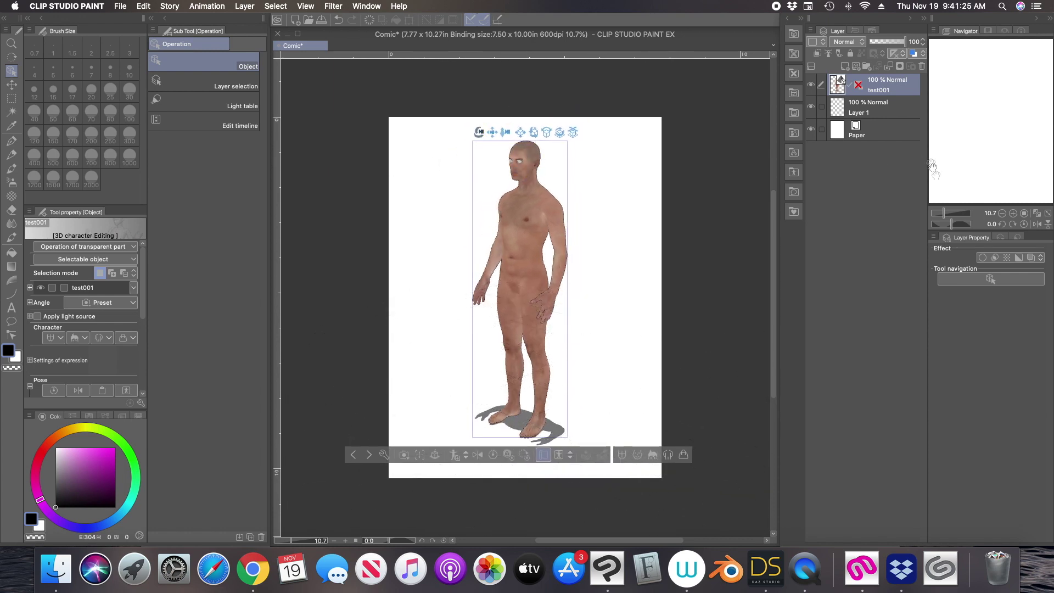
Select the test001 figure's neck and rotate the neck joint with its front-to-back ring.
{"action": "left_click", "coordinate": [953, 214]}
{"action": "left_click_drag", "start_coordinate": [954, 214], "coordinate": [950, 214]}
{"action": "left_click_drag", "start_coordinate": [978, 156], "coordinate": [985, 99]}
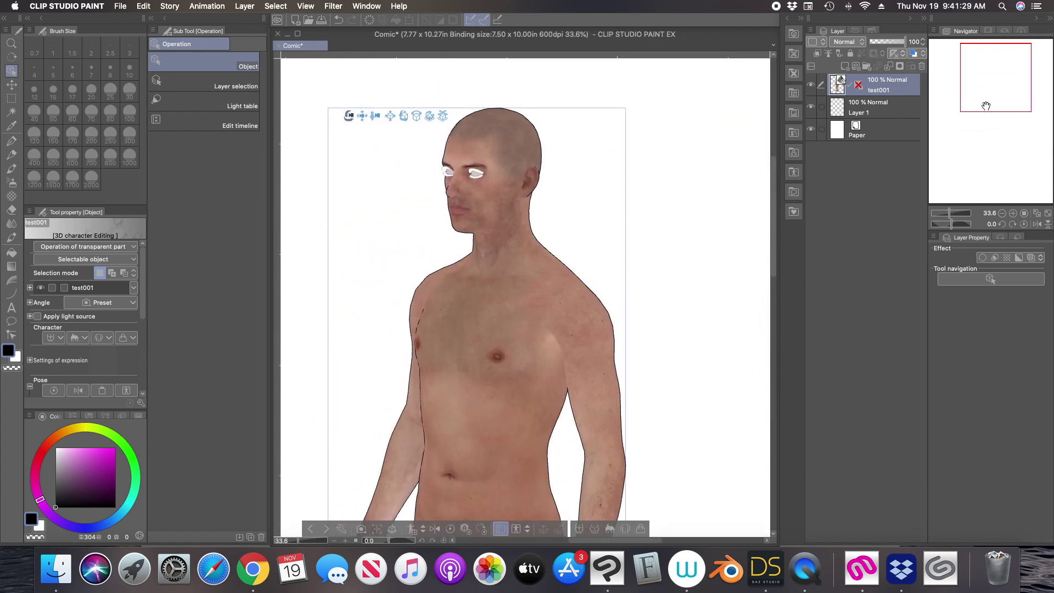
{"action": "left_click", "coordinate": [485, 248]}
{"action": "mouse_move", "coordinate": [480, 254]}
{"action": "left_mouse_down"}
{"action": "mouse_move", "coordinate": [486, 230]}
{"action": "mouse_move", "coordinate": [482, 247]}
{"action": "left_mouse_up"}
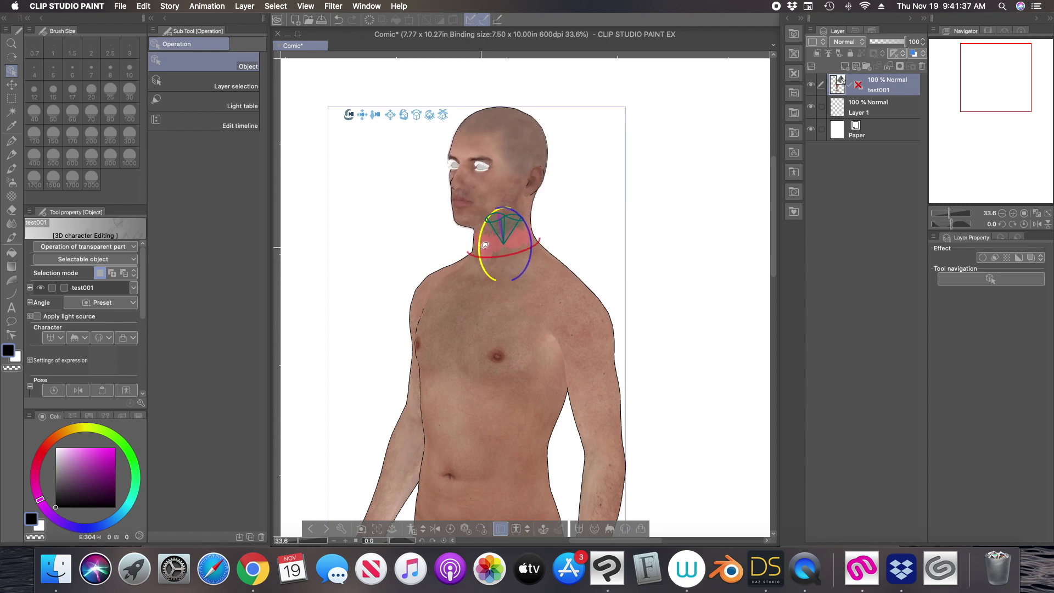
Check the test001 figure's chest joint, then select the head and rotate the head joint by itself.
{"action": "left_click", "coordinate": [470, 308]}
{"action": "left_click", "coordinate": [502, 187]}
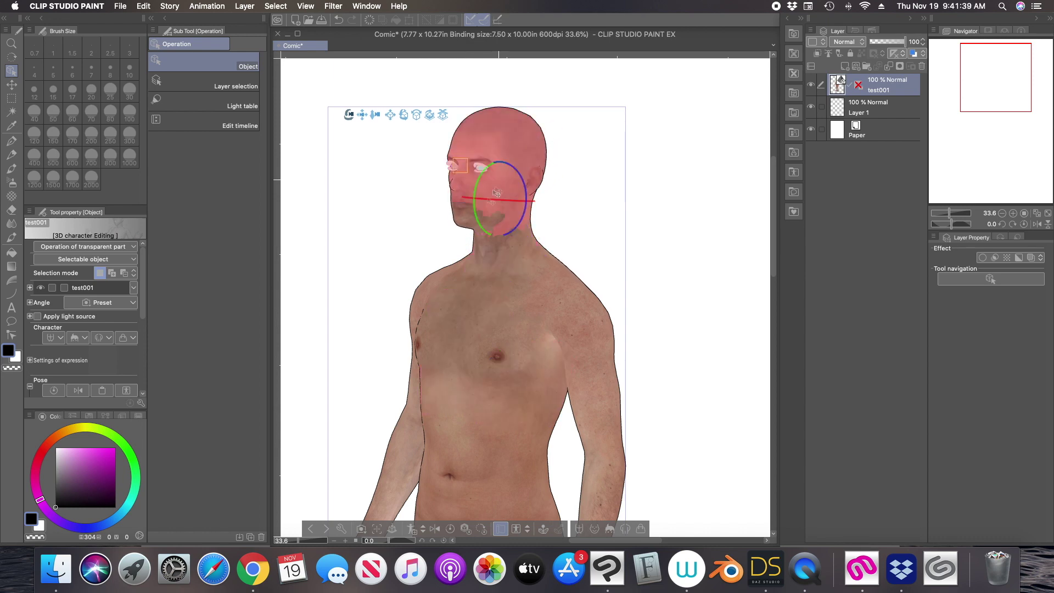
{"action": "left_click_drag", "start_coordinate": [481, 180], "coordinate": [491, 164]}
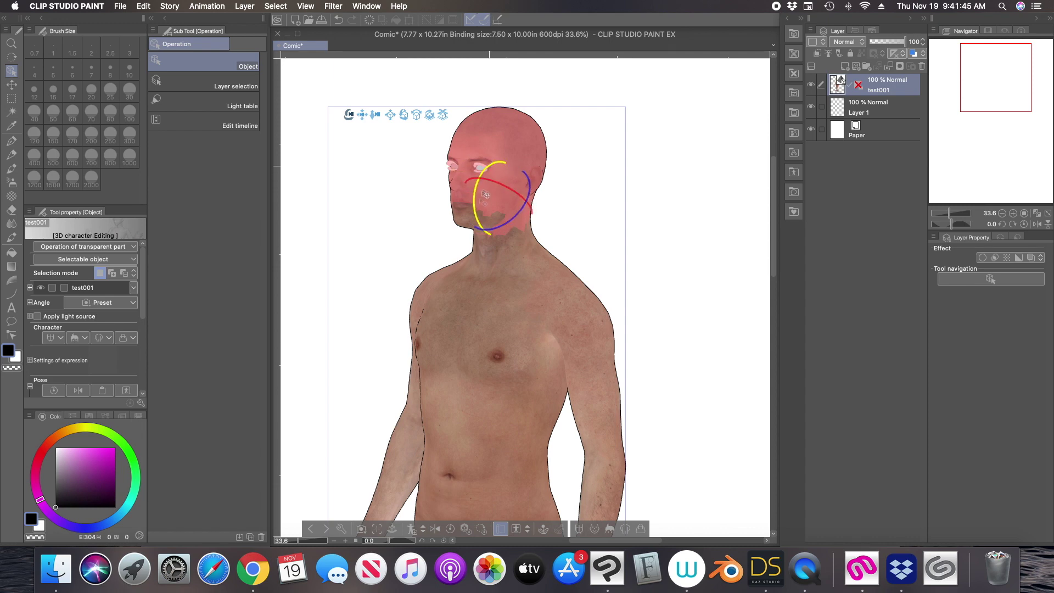
Tilt the test001 figure's neck backward, then reselect the head and adjust its rotation slightly.
{"action": "left_click", "coordinate": [504, 254]}
{"action": "left_click", "coordinate": [501, 245]}
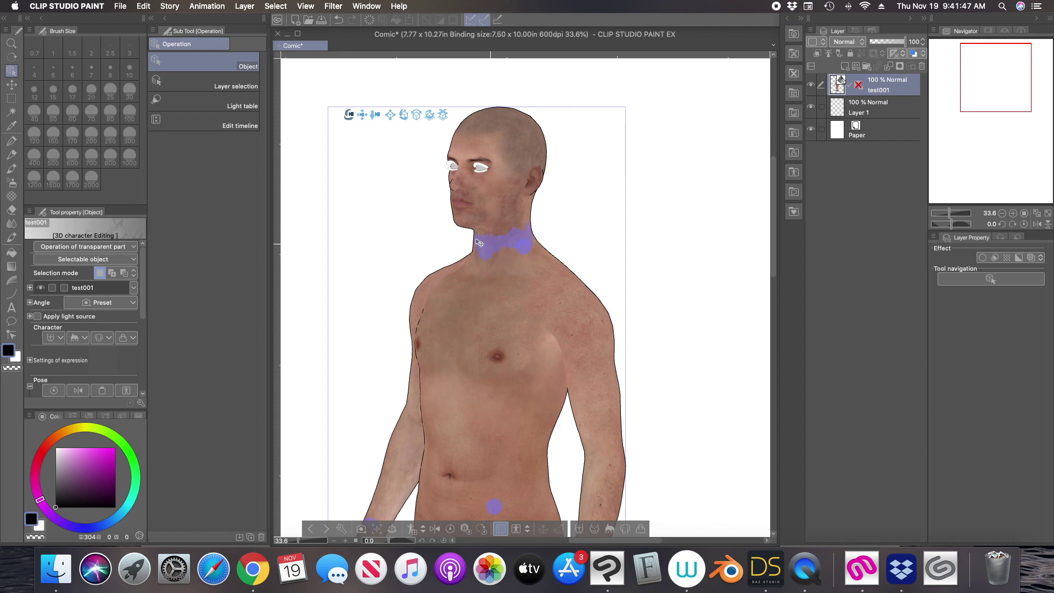
{"action": "left_click_drag", "start_coordinate": [487, 250], "coordinate": [489, 217]}
{"action": "left_click", "coordinate": [485, 184]}
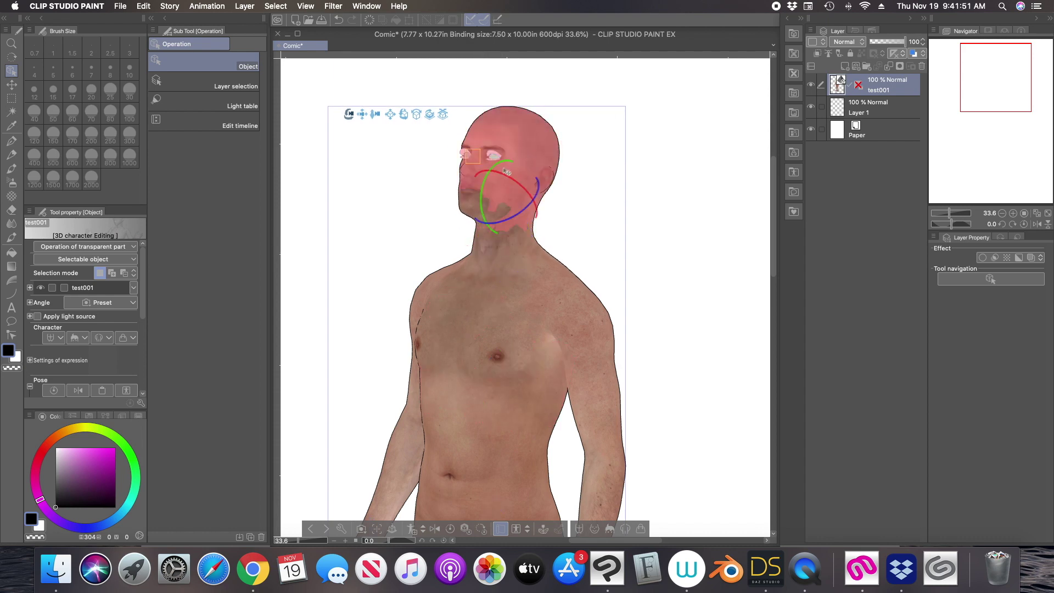
{"action": "mouse_move", "coordinate": [485, 185]}
{"action": "left_mouse_down"}
{"action": "mouse_move", "coordinate": [490, 171]}
{"action": "mouse_move", "coordinate": [487, 206]}
{"action": "mouse_move", "coordinate": [483, 188]}
{"action": "left_mouse_up"}
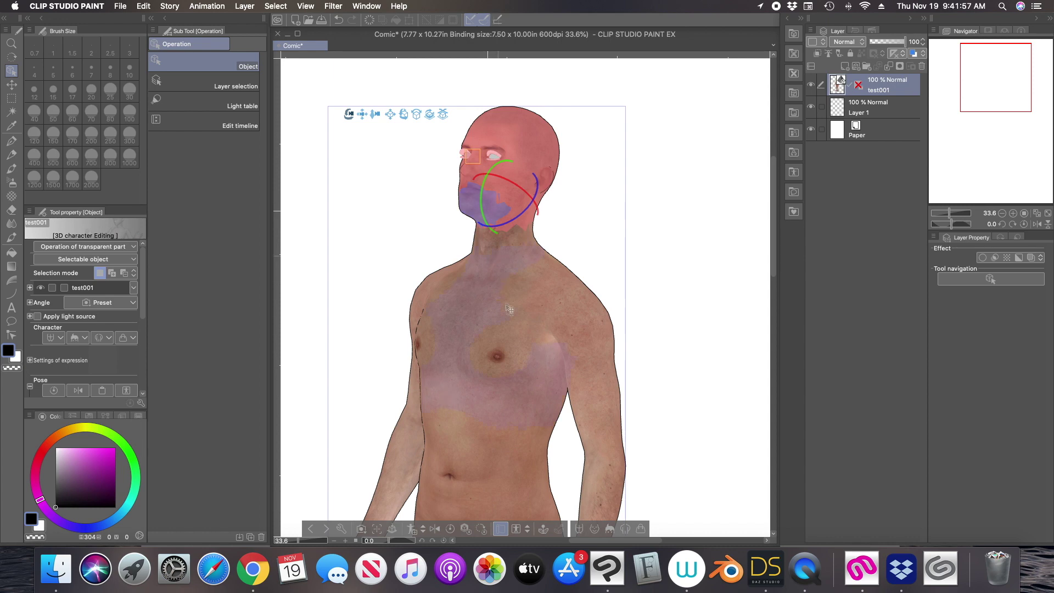
Rotate the test001 figure's jaw joint to open the mouth, checking the chest joint in between, and deselect the jaw.
{"action": "left_click", "coordinate": [473, 211]}
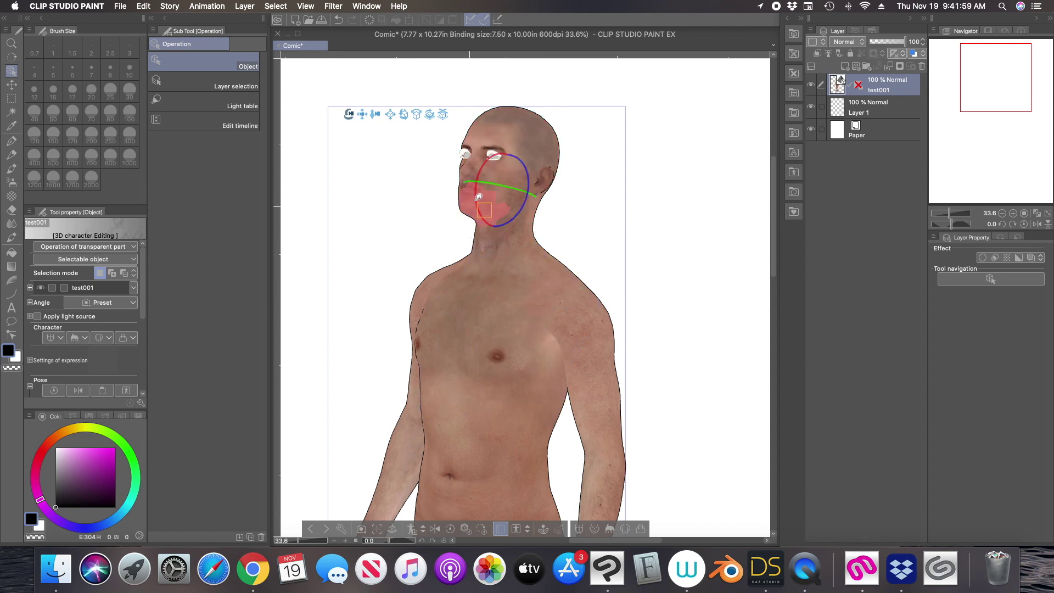
{"action": "left_click_drag", "start_coordinate": [477, 202], "coordinate": [479, 205]}
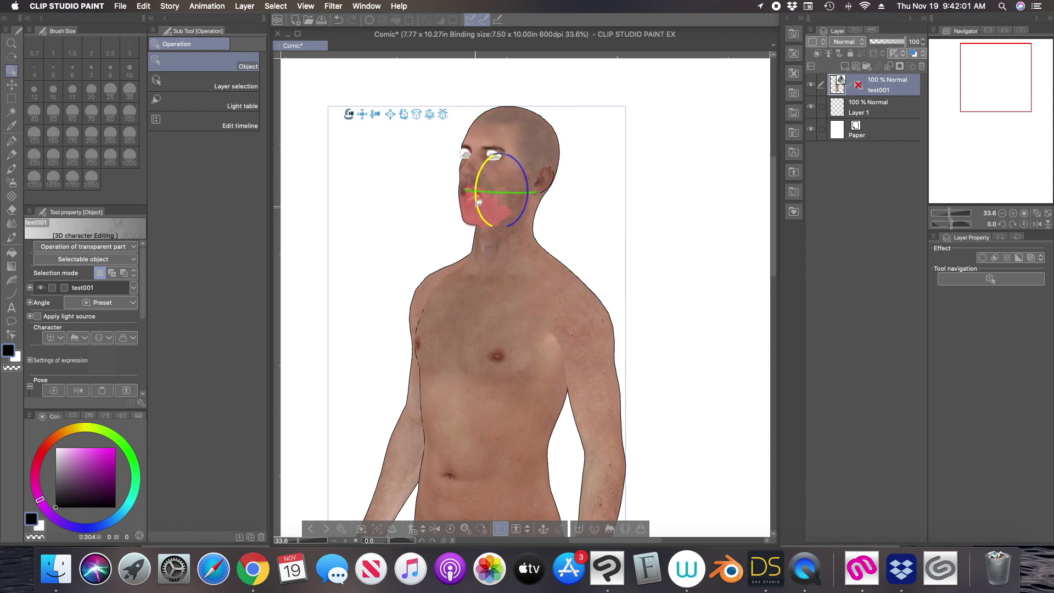
{"action": "left_click", "coordinate": [484, 312]}
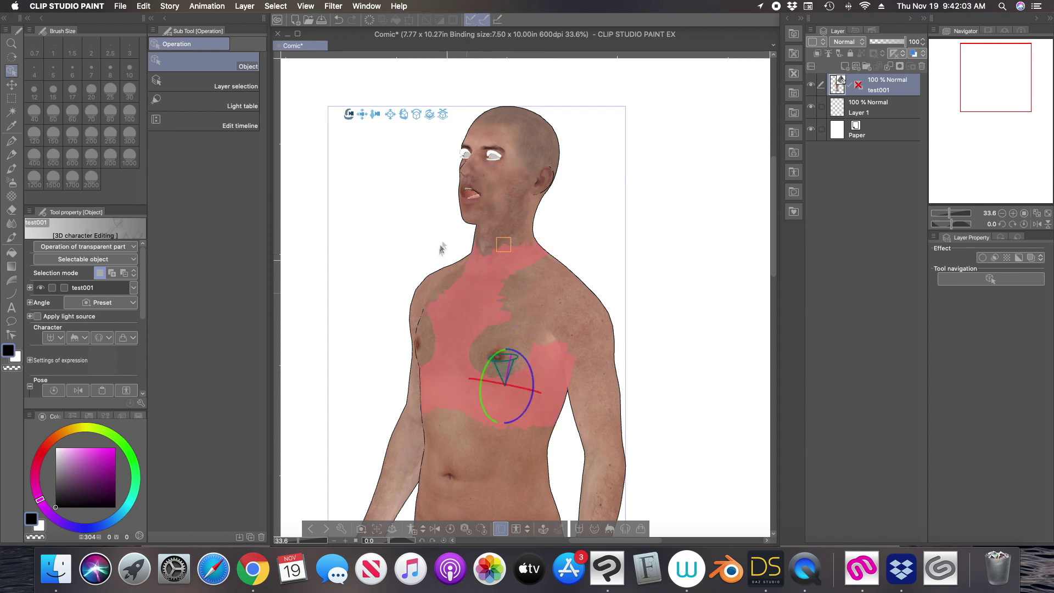
{"action": "left_click", "coordinate": [478, 218]}
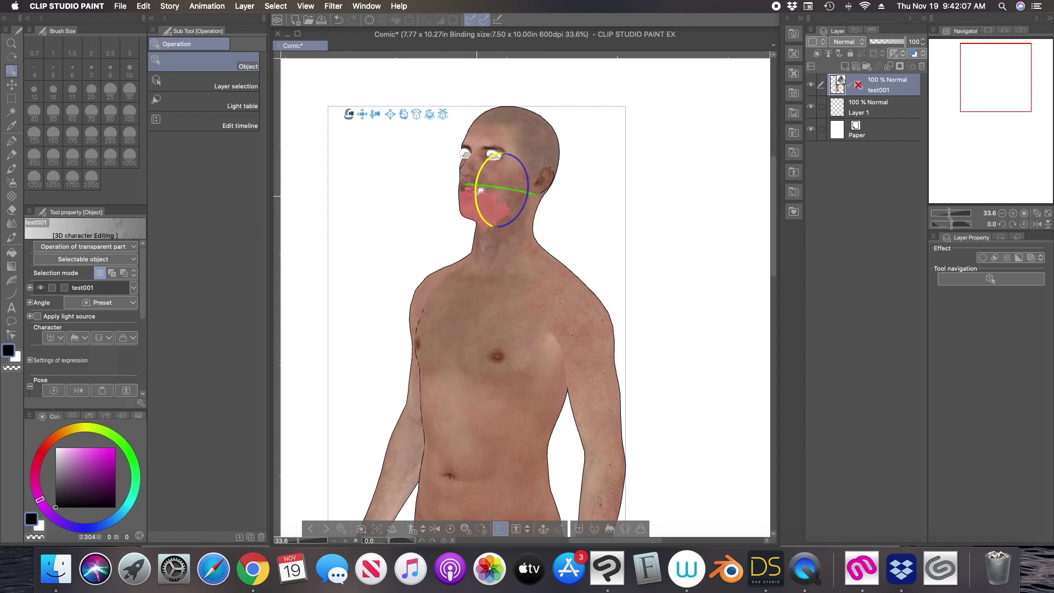
{"action": "left_click_drag", "start_coordinate": [487, 172], "coordinate": [478, 183]}
{"action": "left_click_drag", "start_coordinate": [475, 199], "coordinate": [478, 197]}
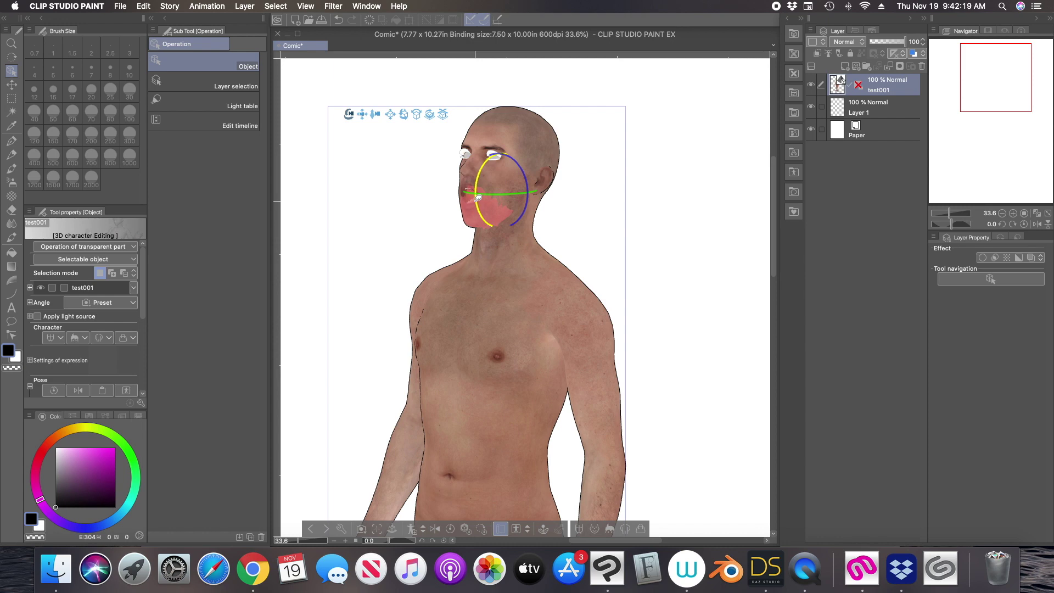
{"action": "left_click", "coordinate": [651, 201]}
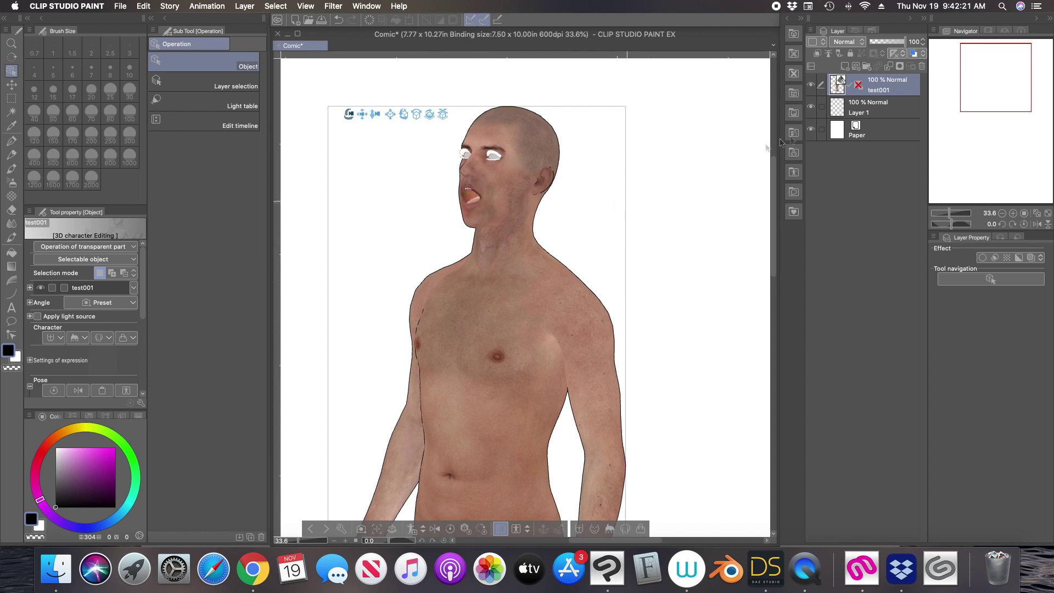
Examine the test001 figure's eyes and open mouth up close without the joint controls, then reselect the test001 layer.
{"action": "left_click", "coordinate": [863, 110]}
{"action": "left_click", "coordinate": [953, 214]}
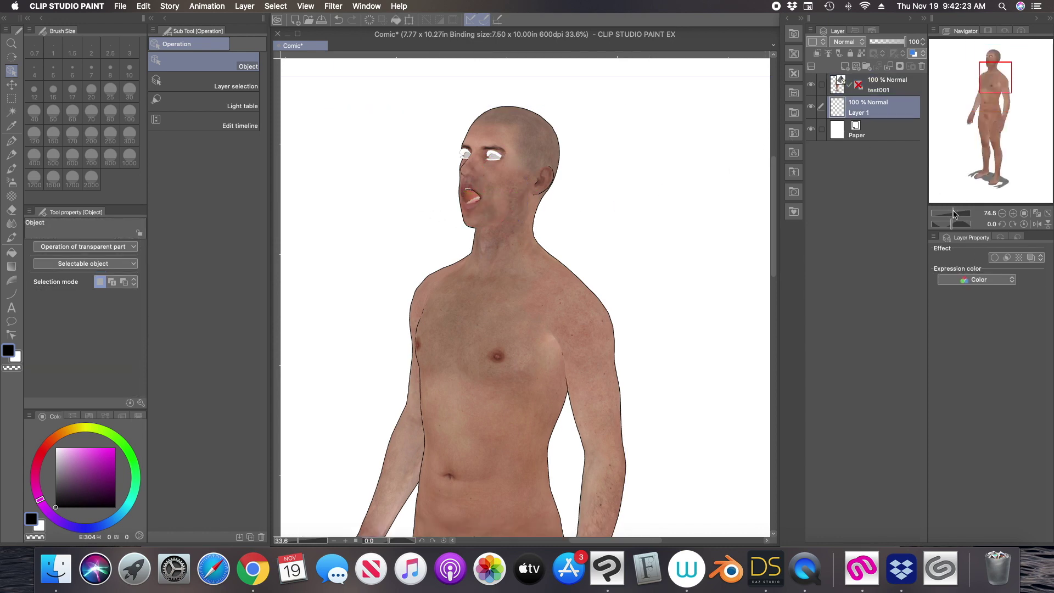
{"action": "left_click_drag", "start_coordinate": [953, 214], "coordinate": [955, 213]}
{"action": "left_click_drag", "start_coordinate": [993, 81], "coordinate": [993, 66]}
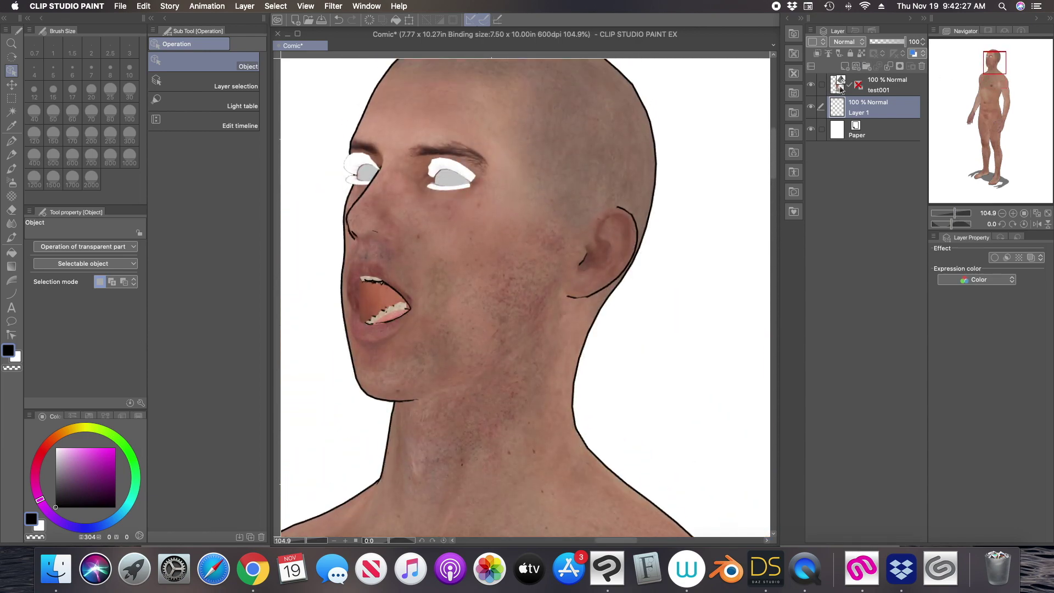
{"action": "left_click", "coordinate": [895, 89]}
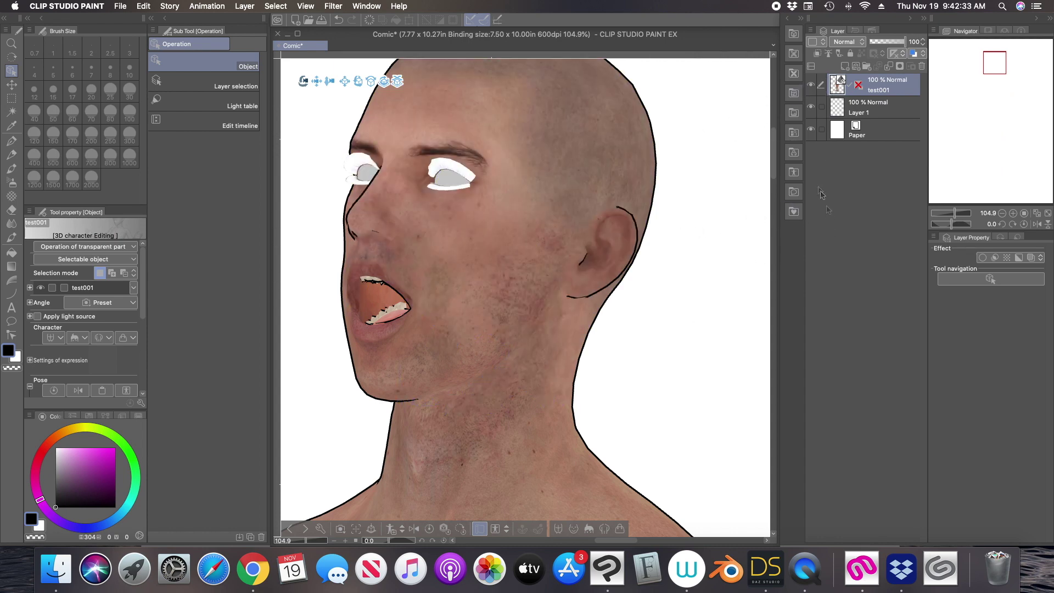
Rotate the thumb-side palm joint of the test001 figure's left hand, then check the separate joint on the little-finger side.
{"action": "left_click", "coordinate": [1036, 214]}
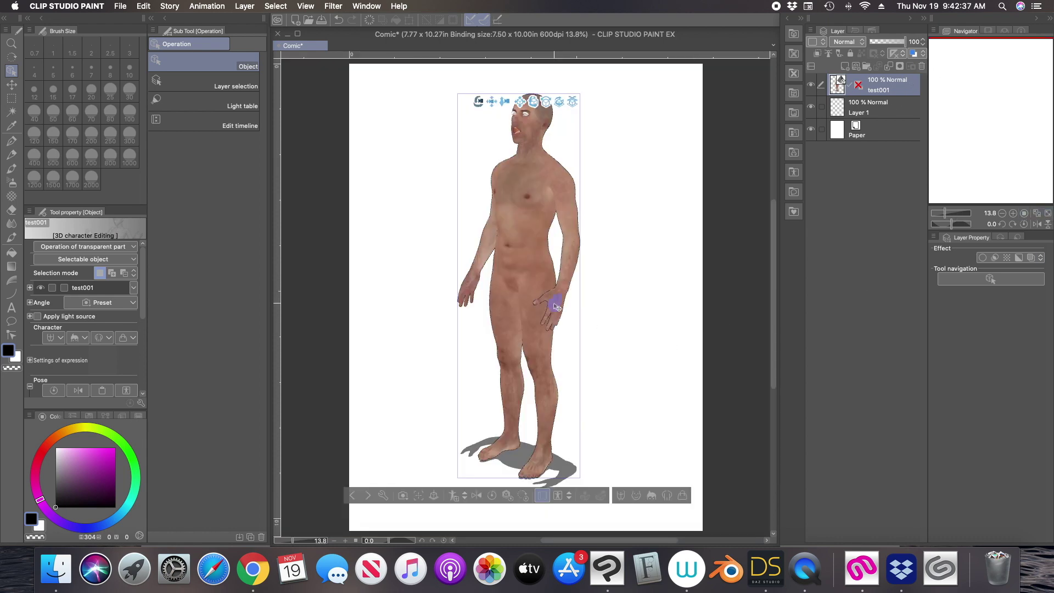
{"action": "left_click", "coordinate": [953, 213]}
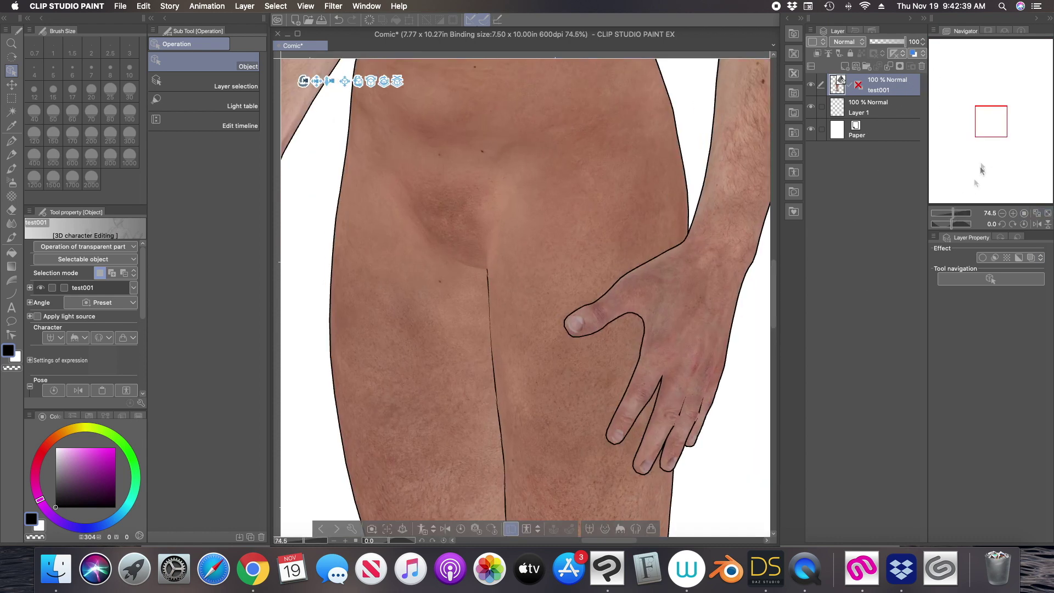
{"action": "left_click_drag", "start_coordinate": [991, 130], "coordinate": [999, 133]}
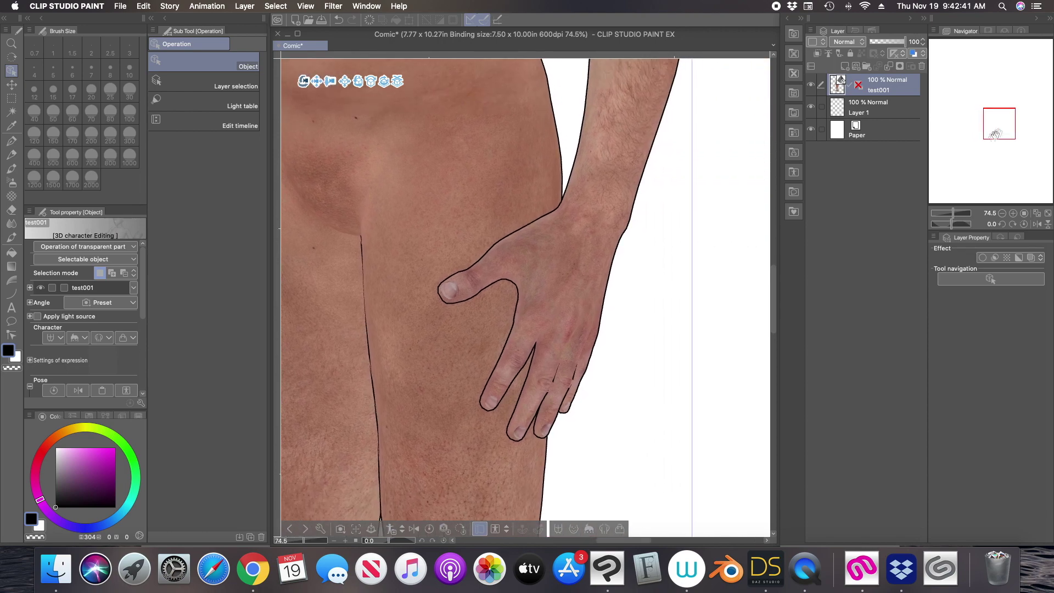
{"action": "left_click", "coordinate": [553, 285]}
{"action": "left_click_drag", "start_coordinate": [584, 251], "coordinate": [597, 274]}
{"action": "left_click", "coordinate": [593, 315]}
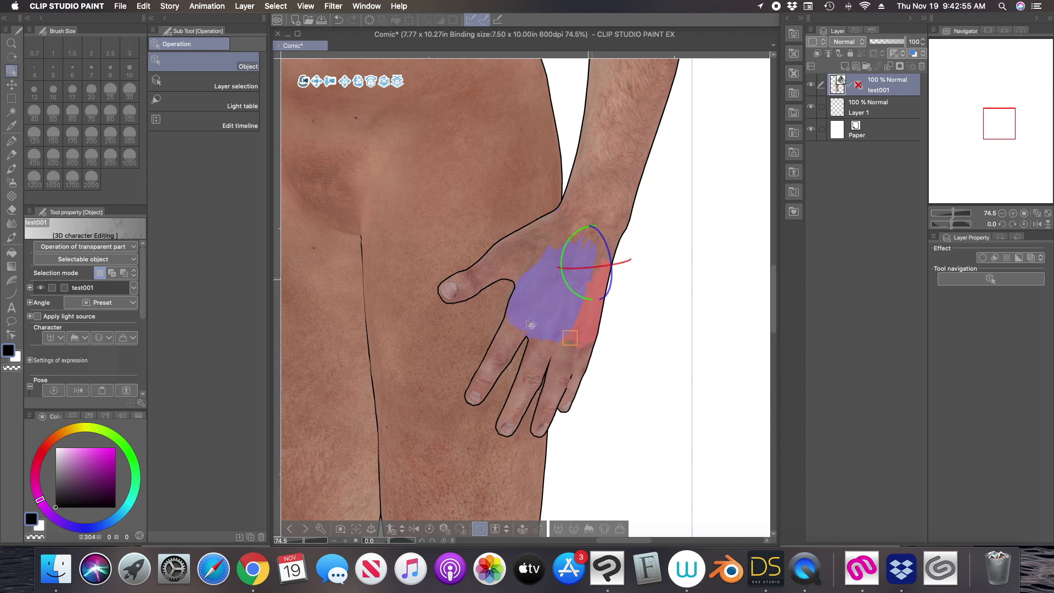
{"action": "left_click", "coordinate": [566, 304]}
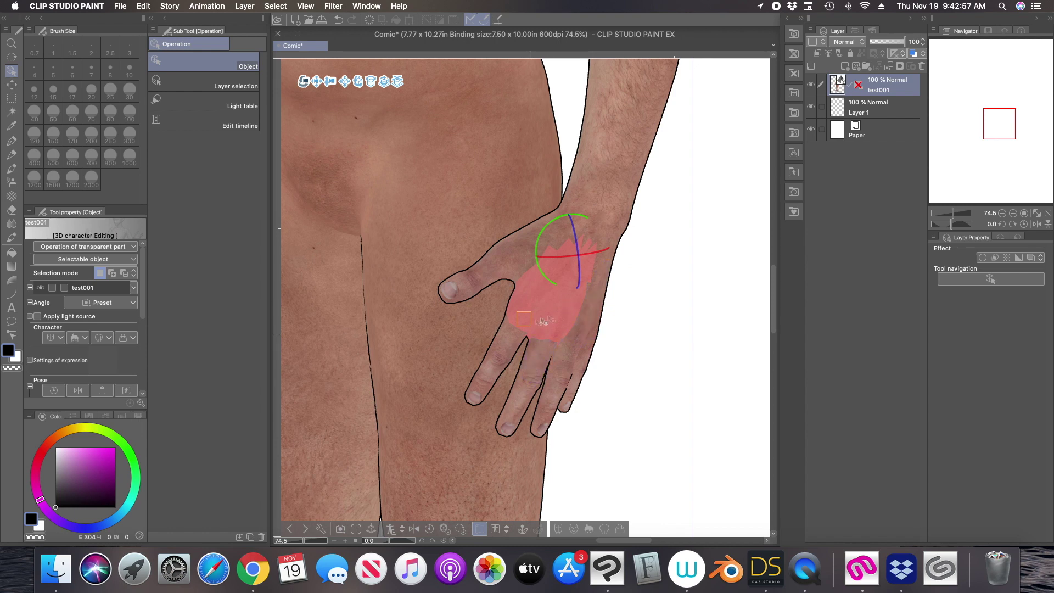
Select the little-finger-side palm joint and adjust the left hand's pose with the hand pose control, moving it toward the upper edge.
{"action": "left_click", "coordinate": [595, 303]}
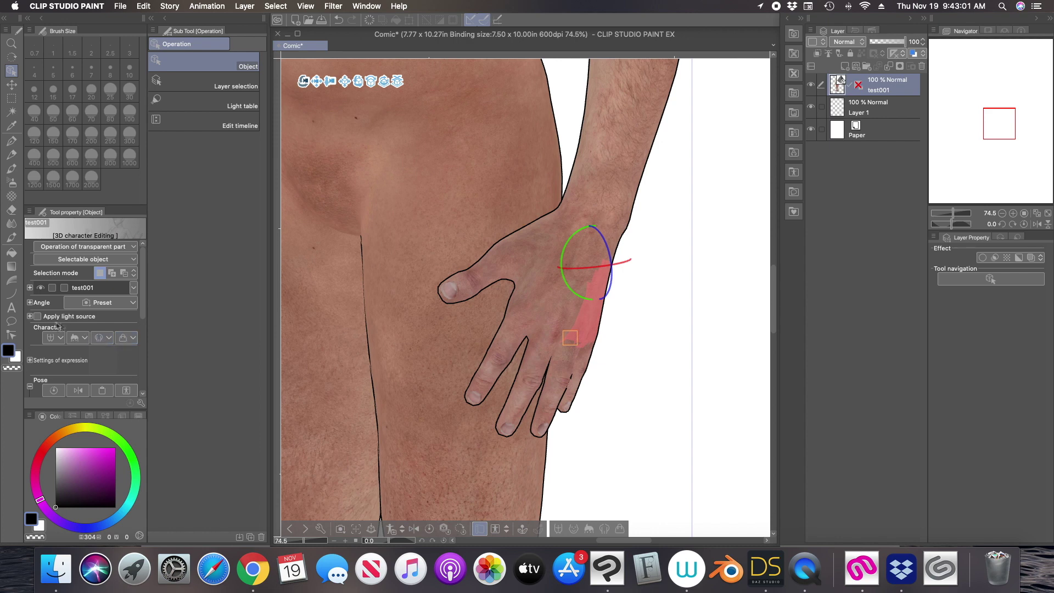
{"action": "scroll", "coordinate": [140, 311], "scroll_direction": "down", "scroll_amount": 5}
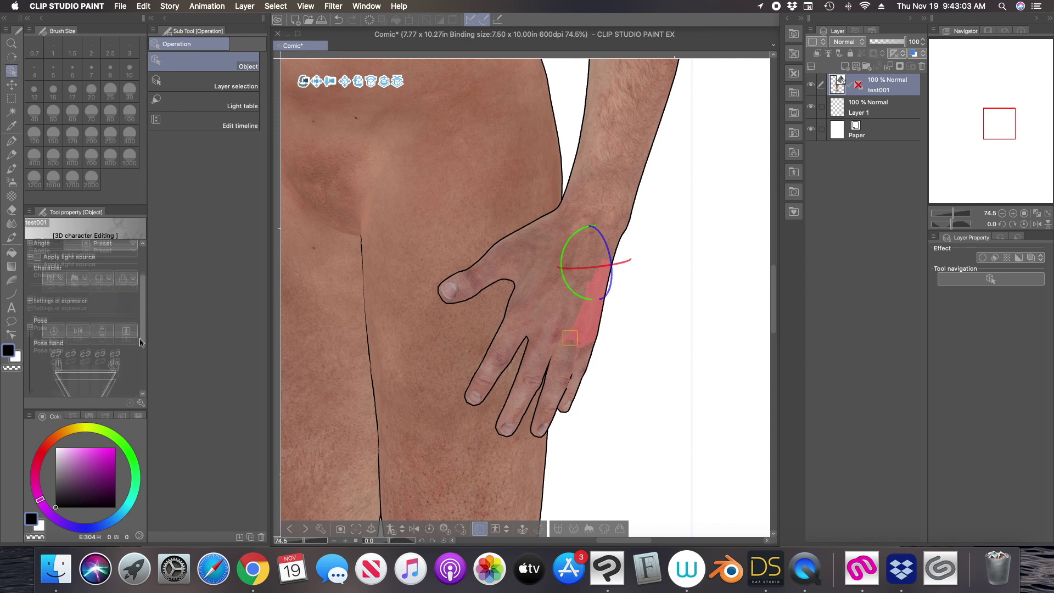
{"action": "mouse_move", "coordinate": [82, 329]}
{"action": "left_mouse_down"}
{"action": "mouse_move", "coordinate": [90, 324]}
{"action": "mouse_move", "coordinate": [70, 328]}
{"action": "mouse_move", "coordinate": [133, 311]}
{"action": "mouse_move", "coordinate": [132, 283]}
{"action": "mouse_move", "coordinate": [55, 303]}
{"action": "mouse_move", "coordinate": [82, 323]}
{"action": "mouse_move", "coordinate": [76, 386]}
{"action": "mouse_move", "coordinate": [106, 286]}
{"action": "left_mouse_up"}
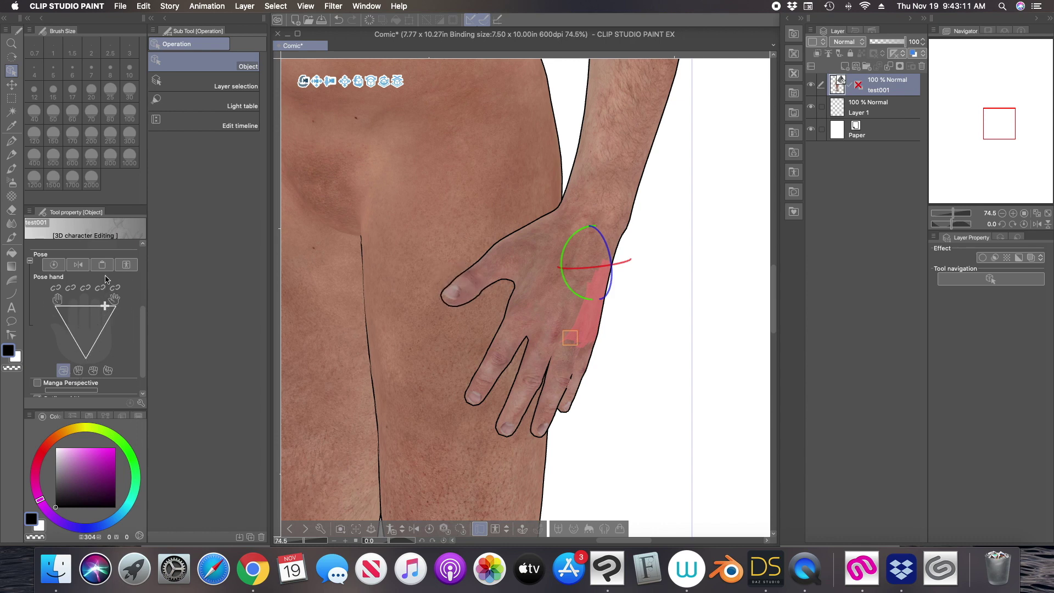
Rotate the base joint of the left index finger outward by itself, then deselect it and show the whole figure.
{"action": "left_click", "coordinate": [509, 347]}
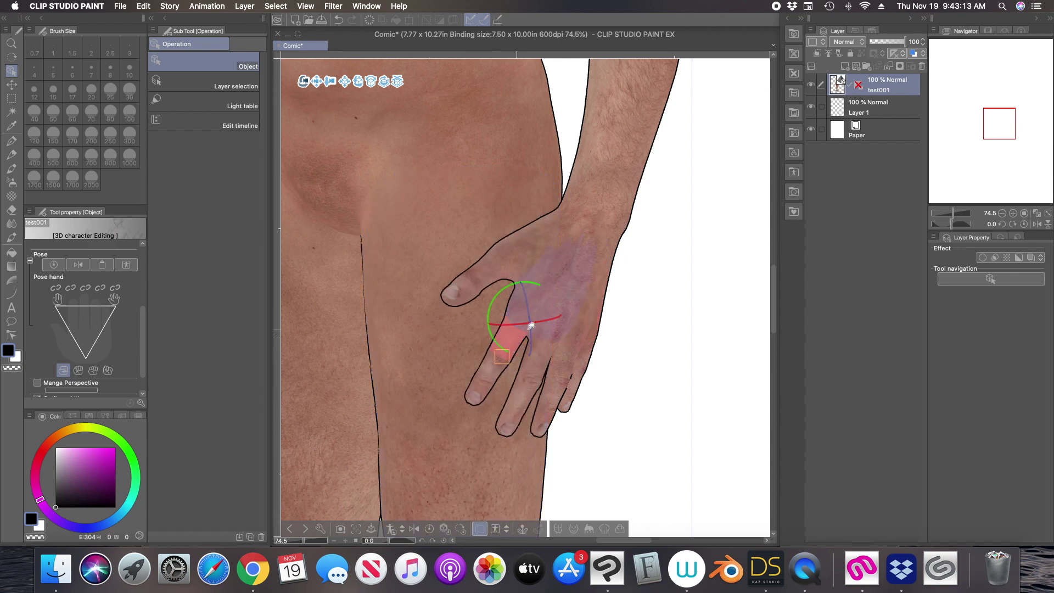
{"action": "left_click_drag", "start_coordinate": [530, 327], "coordinate": [531, 351]}
{"action": "left_click", "coordinate": [698, 324]}
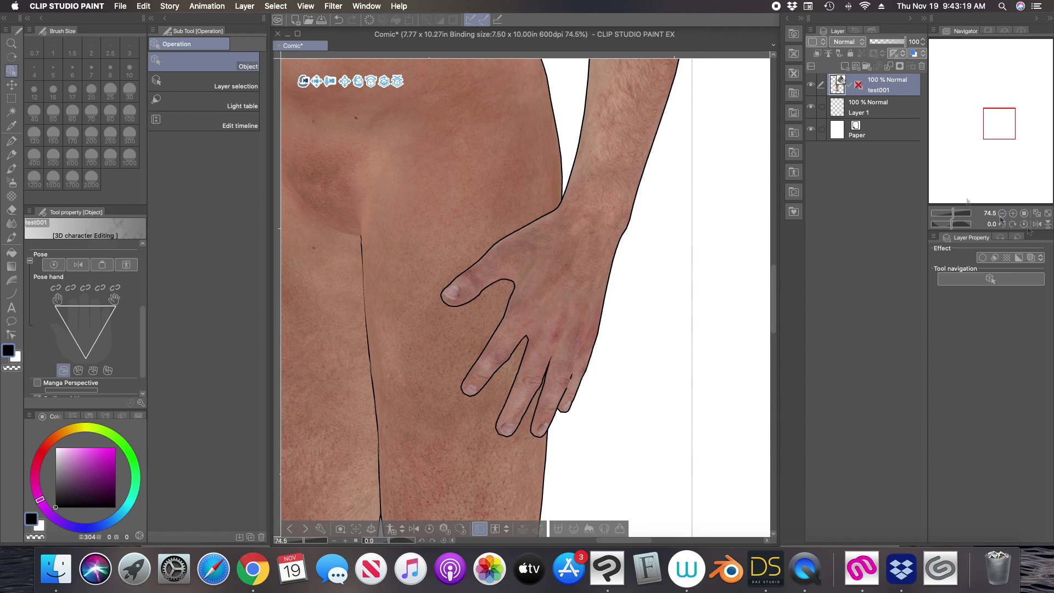
{"action": "left_click", "coordinate": [1047, 214]}
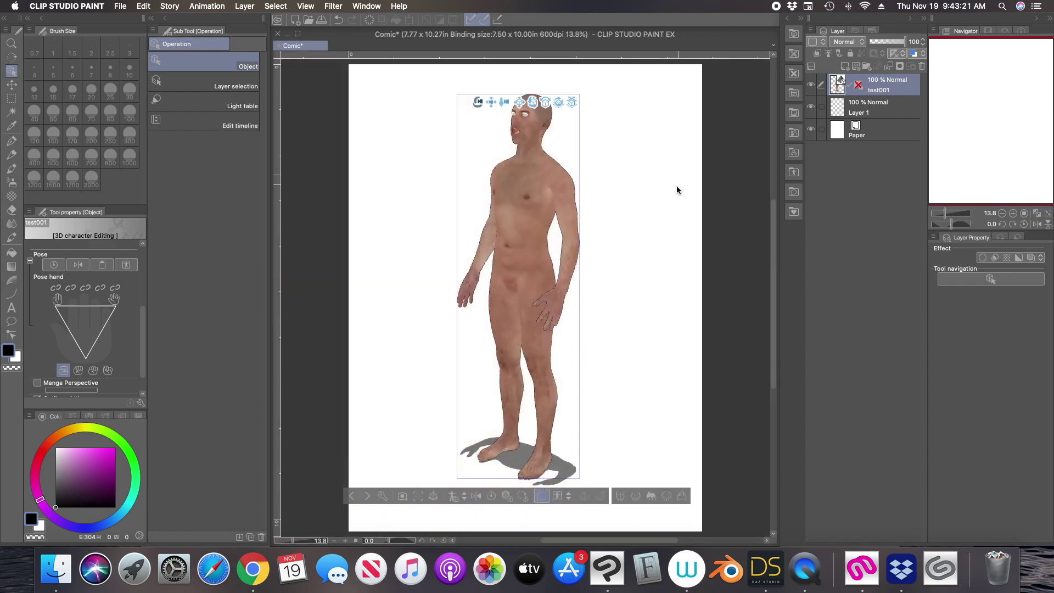